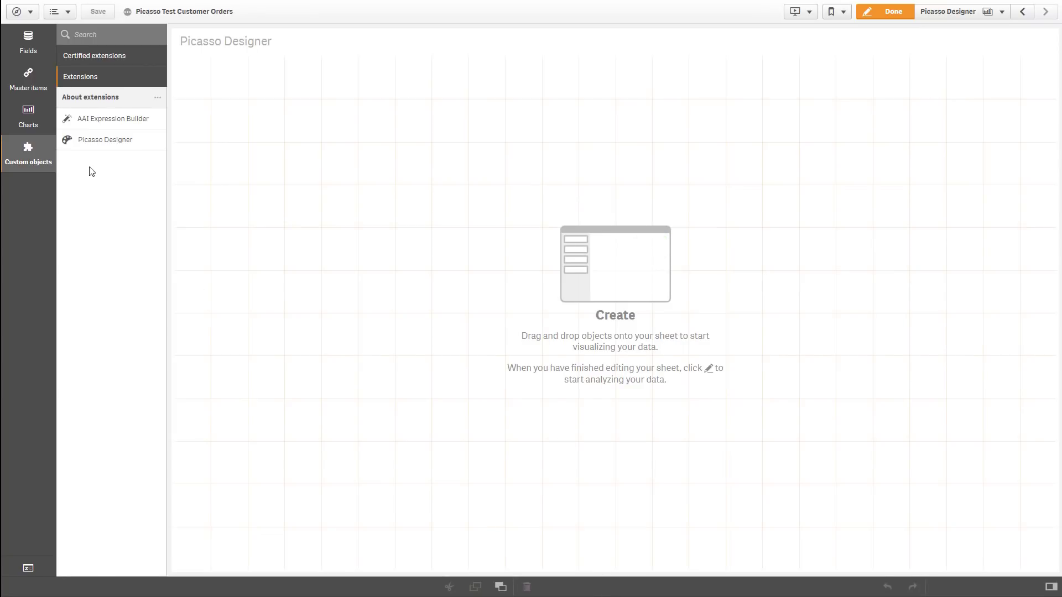
Place a Picasso Designer object on the empty sheet and add Category as its dimension.
{"action": "left_click_drag", "start_coordinate": [87, 145], "coordinate": [593, 306]}
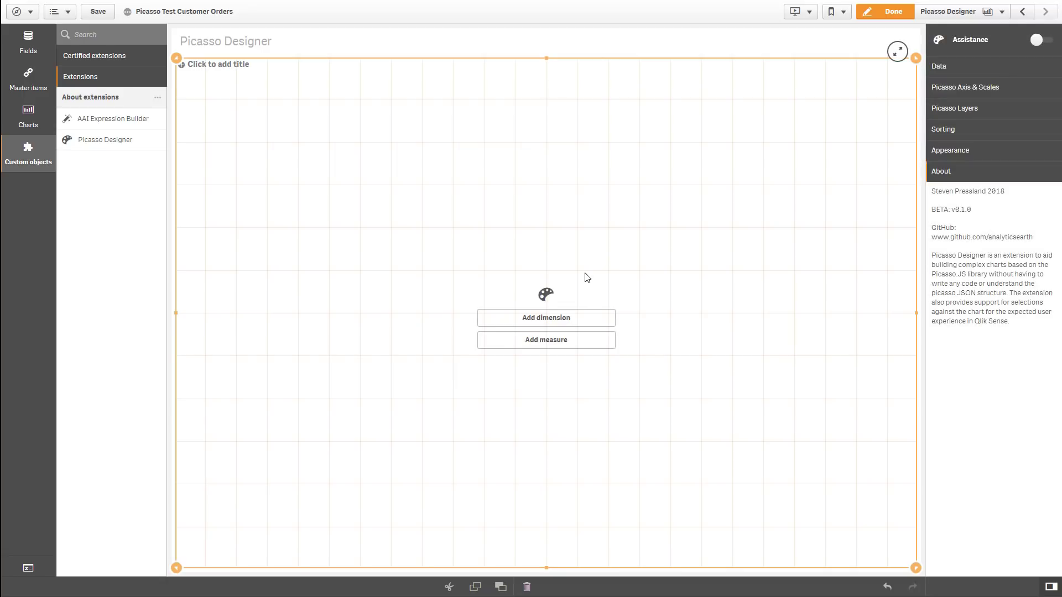
{"action": "left_click", "coordinate": [959, 69]}
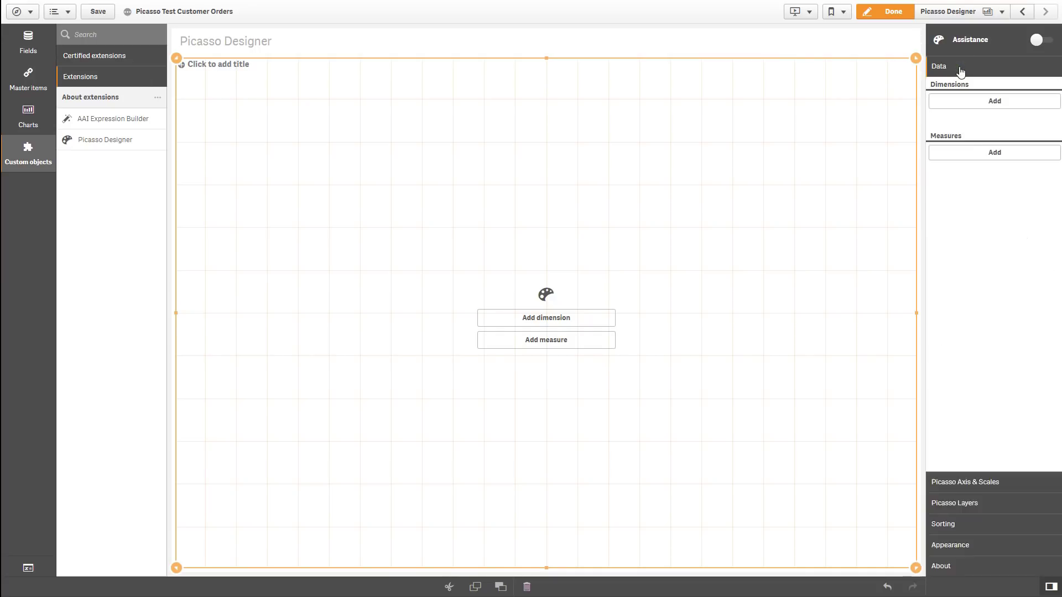
{"action": "left_click", "coordinate": [986, 103]}
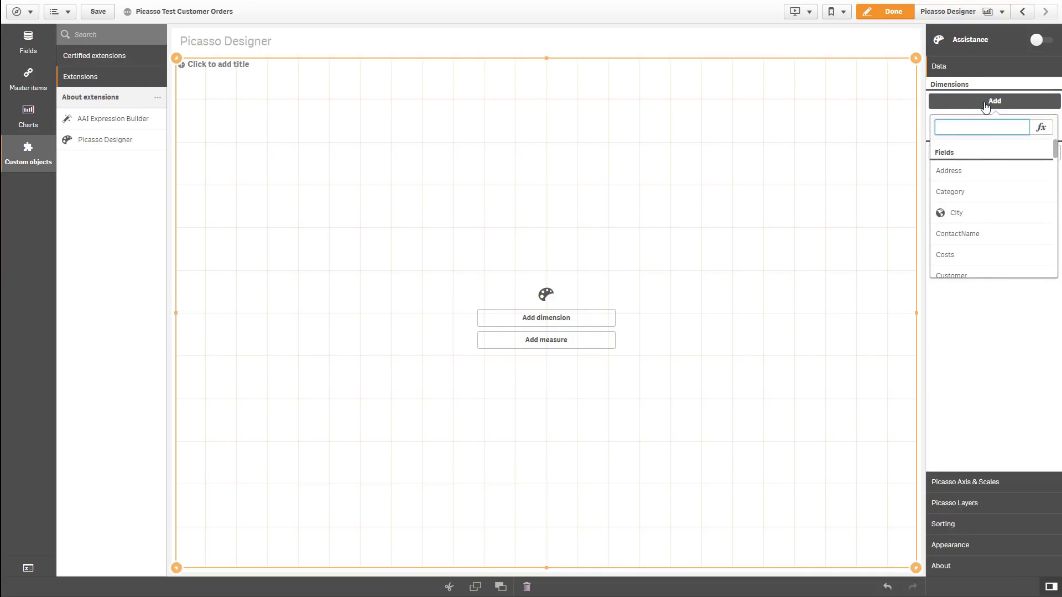
{"action": "left_click", "coordinate": [975, 198]}
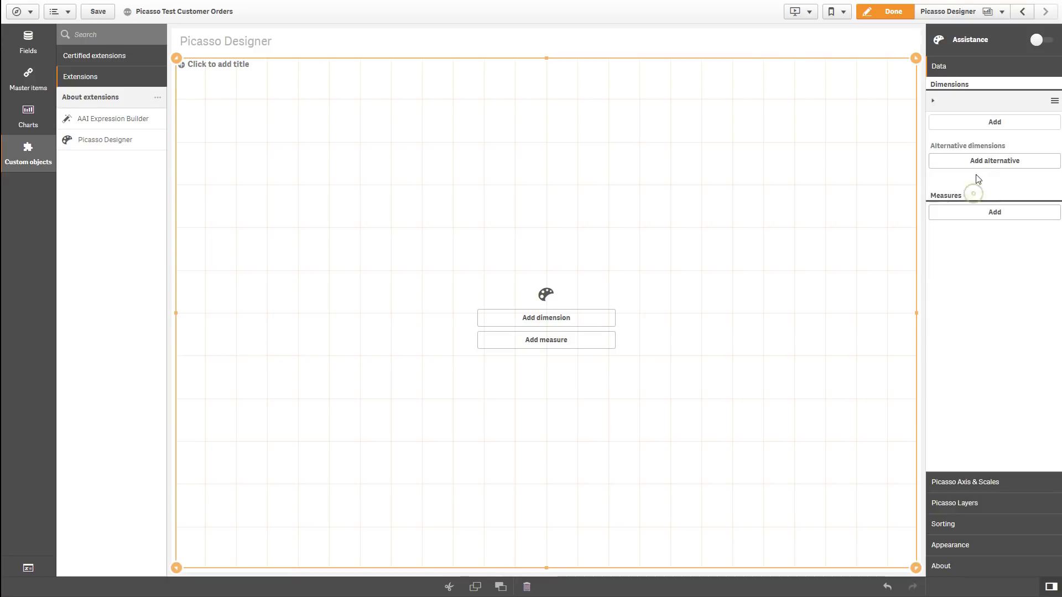
Add Sum(Sales) as the measure of the Picasso Designer object.
{"action": "left_click", "coordinate": [990, 213]}
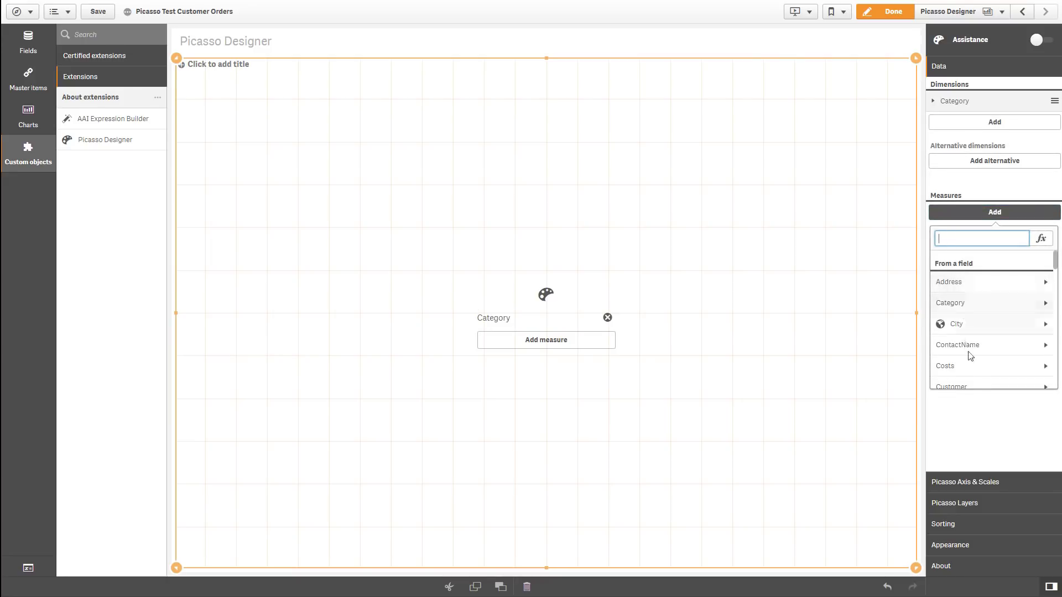
{"action": "type", "text": "sale"}
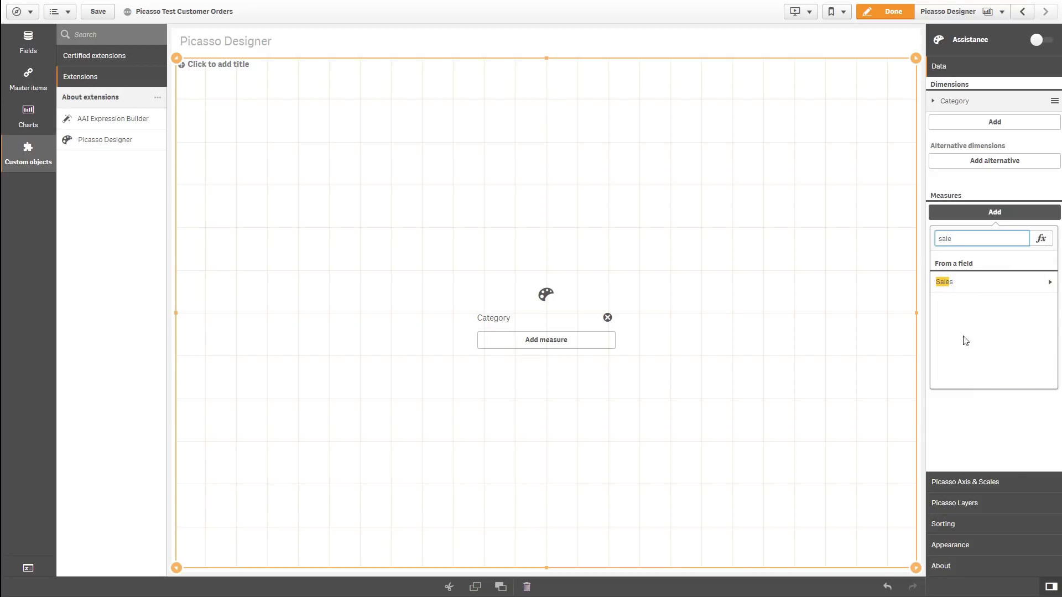
{"action": "left_click", "coordinate": [971, 282]}
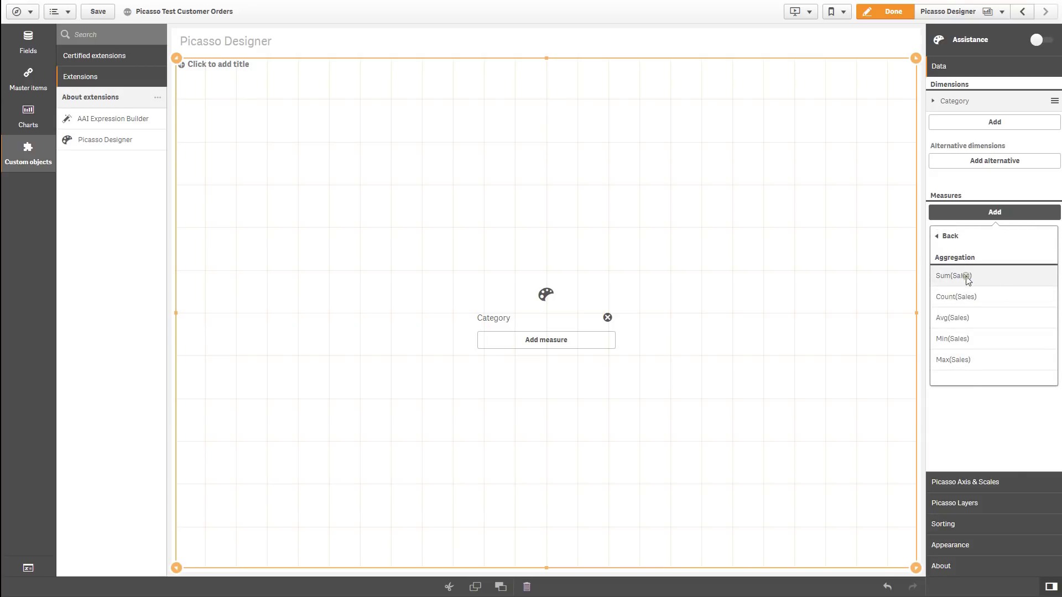
{"action": "left_click", "coordinate": [967, 281]}
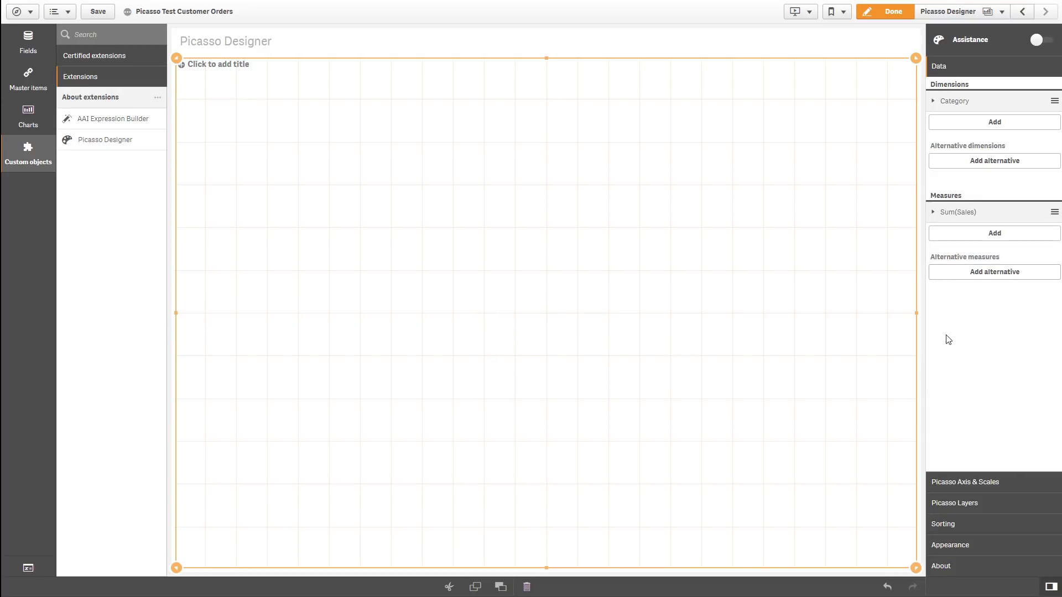
Add a scale named sx based on the Category dimension.
{"action": "left_click", "coordinate": [952, 485]}
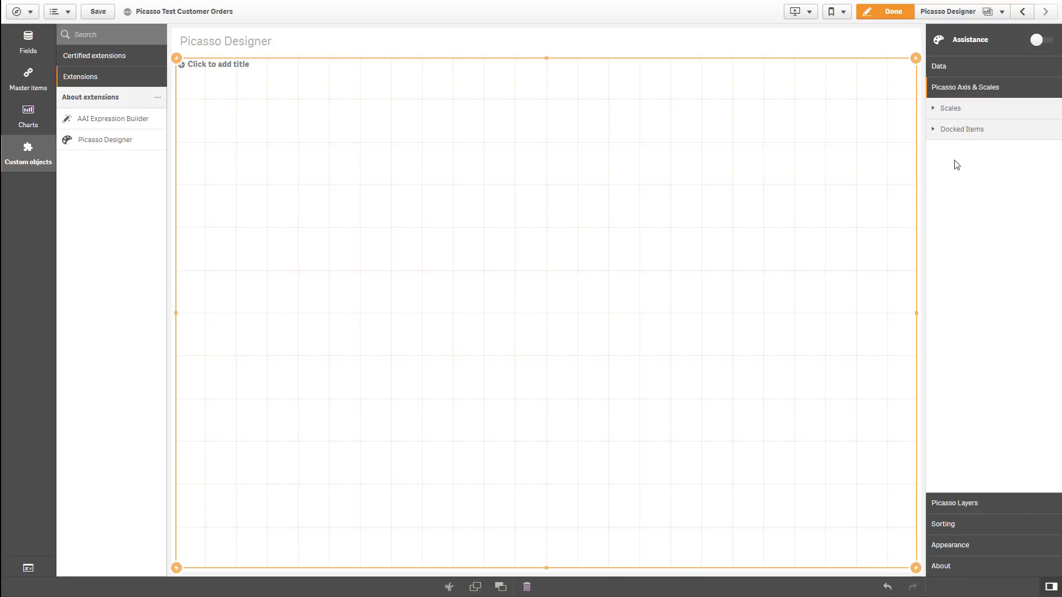
{"action": "left_click", "coordinate": [944, 111]}
{"action": "left_click", "coordinate": [987, 134]}
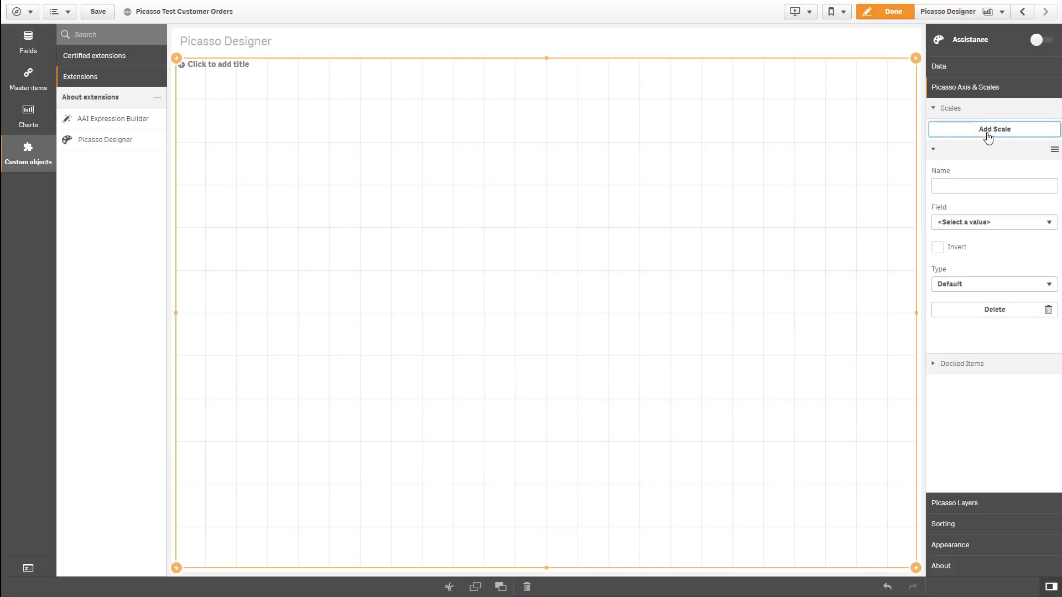
{"action": "left_click", "coordinate": [964, 186]}
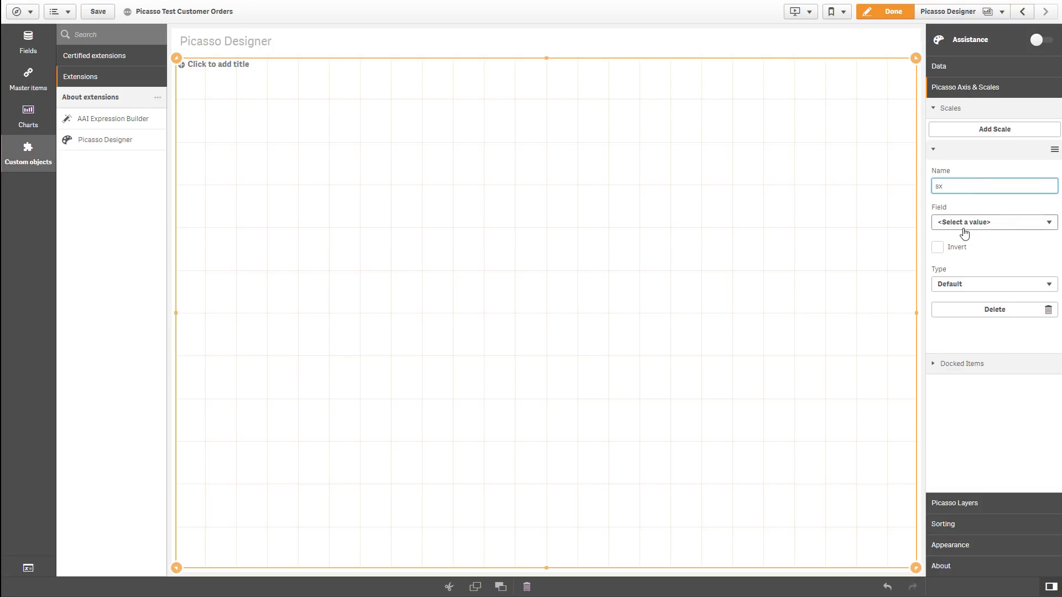
{"action": "left_click", "coordinate": [983, 226]}
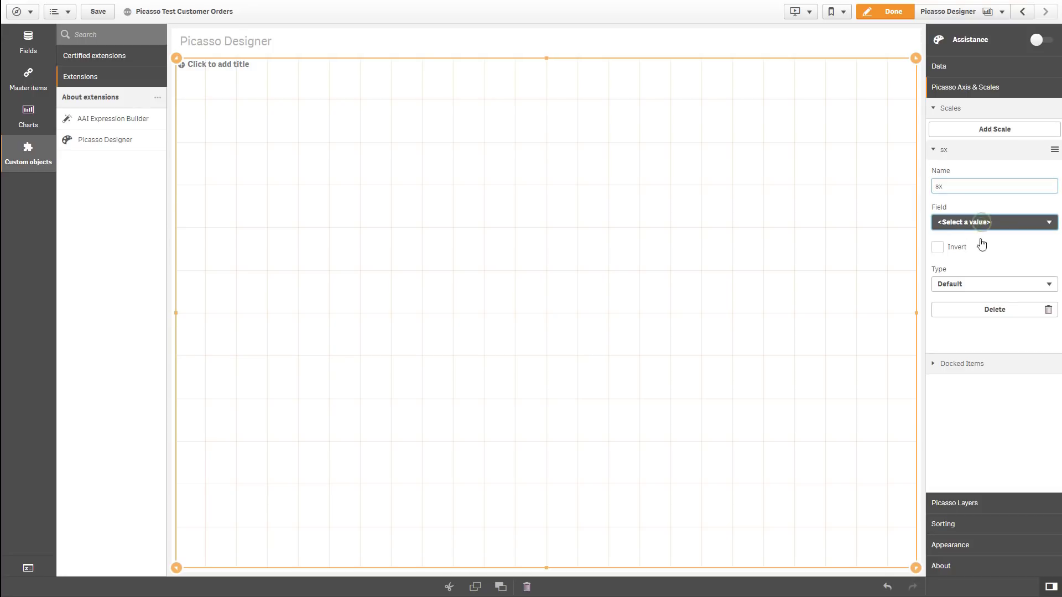
{"action": "left_click", "coordinate": [984, 229]}
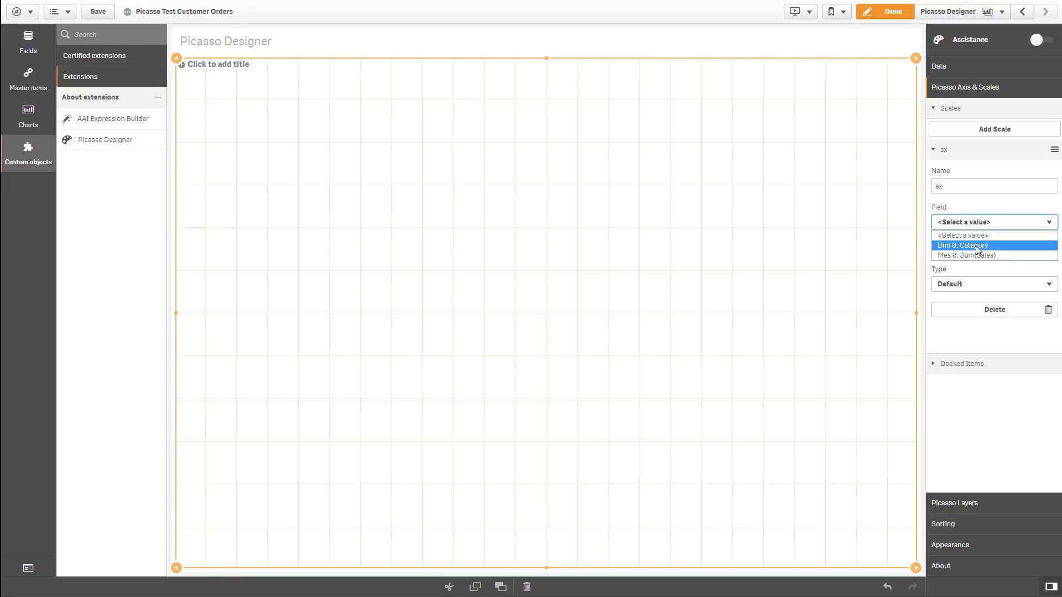
{"action": "left_click", "coordinate": [975, 245]}
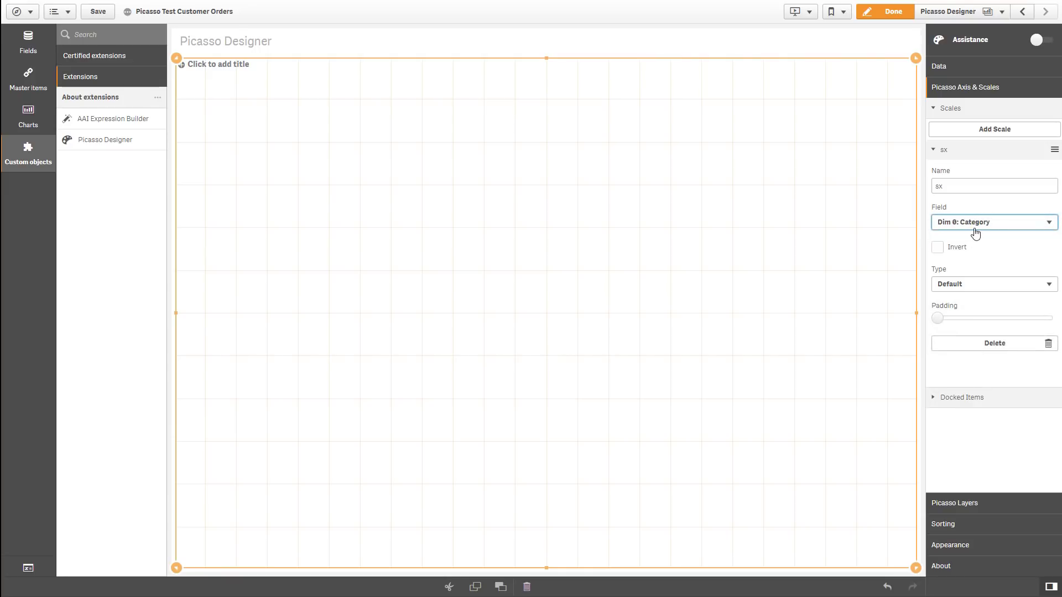
Add a second scale named sy based on the Sum(Sales) measure.
{"action": "left_click", "coordinate": [969, 131]}
{"action": "left_click", "coordinate": [958, 208]}
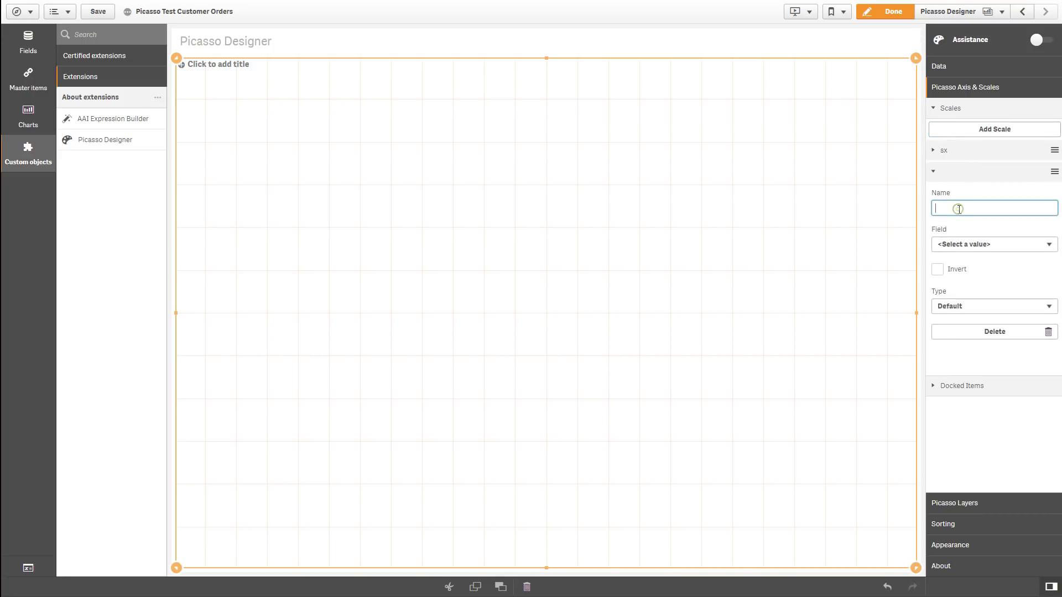
{"action": "left_click", "coordinate": [969, 244]}
{"action": "left_click", "coordinate": [970, 278]}
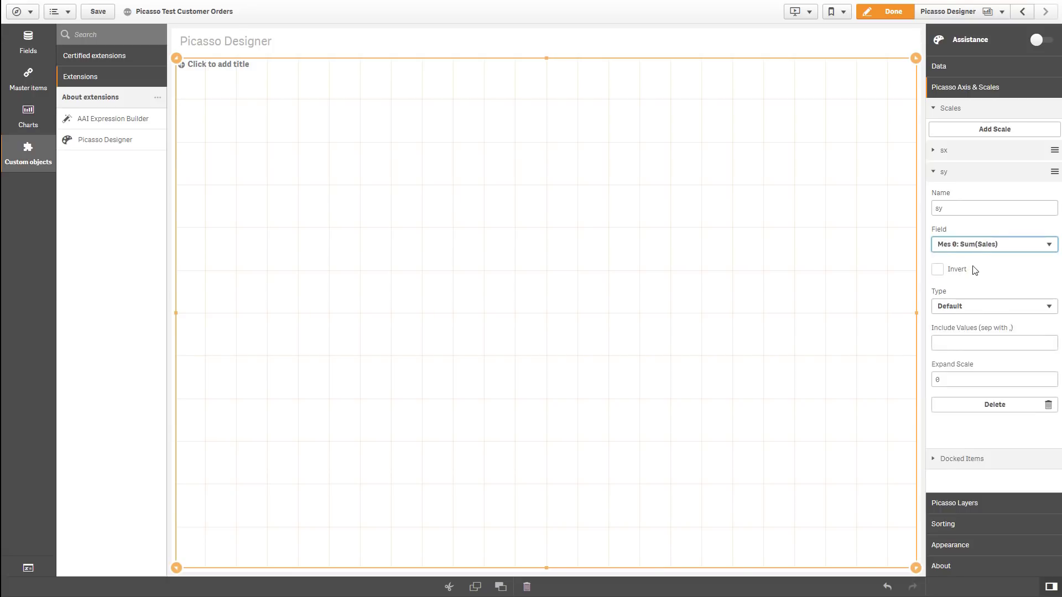
Invert the sy scale, set its type to Linear and include the value 0.
{"action": "left_click", "coordinate": [938, 271]}
{"action": "left_click", "coordinate": [992, 305]}
{"action": "left_click", "coordinate": [967, 329]}
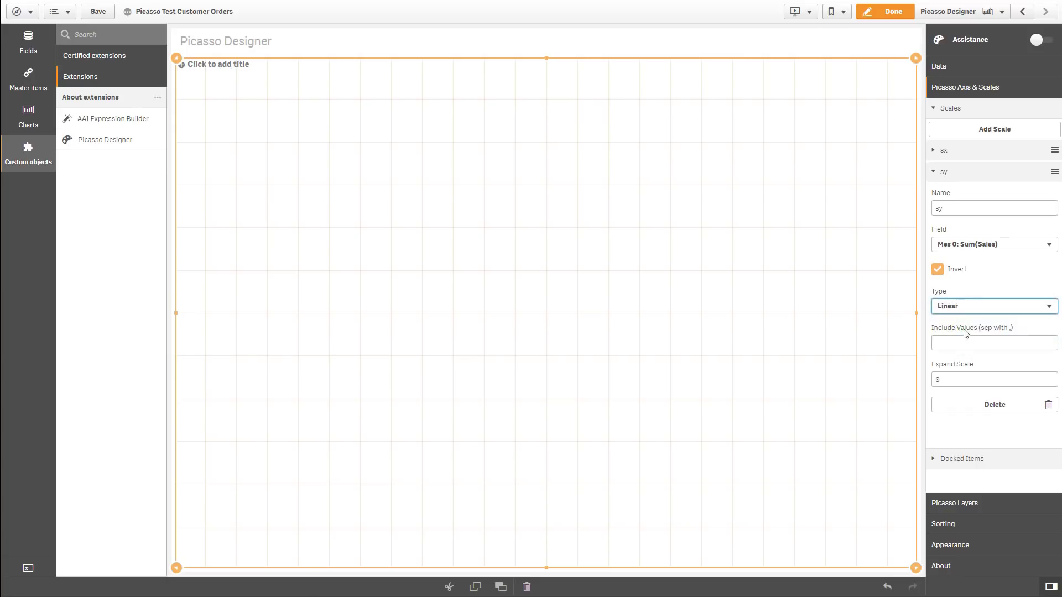
{"action": "left_click", "coordinate": [949, 343]}
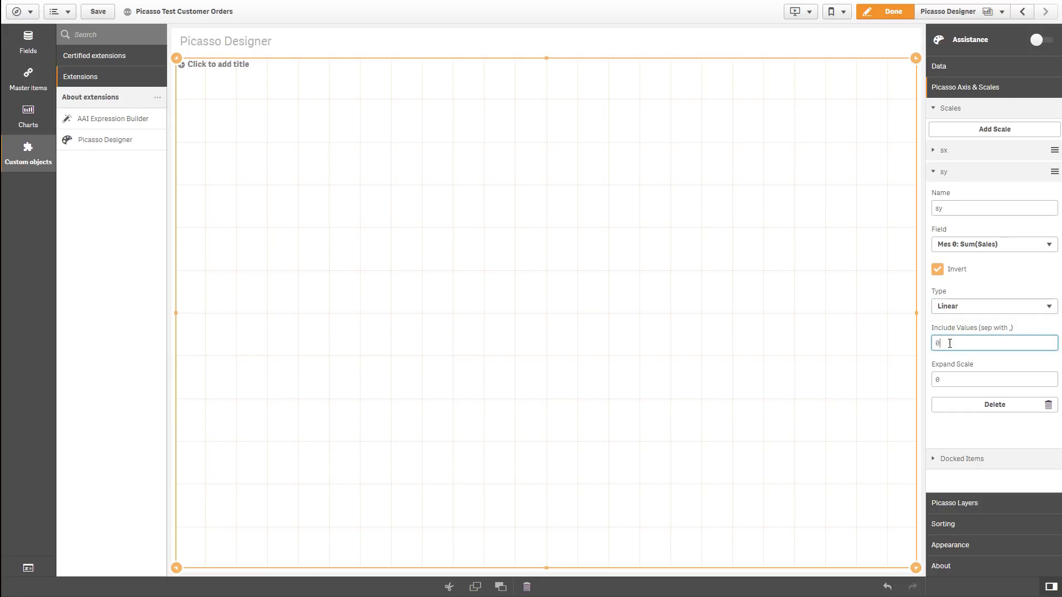
{"action": "left_click", "coordinate": [952, 378]}
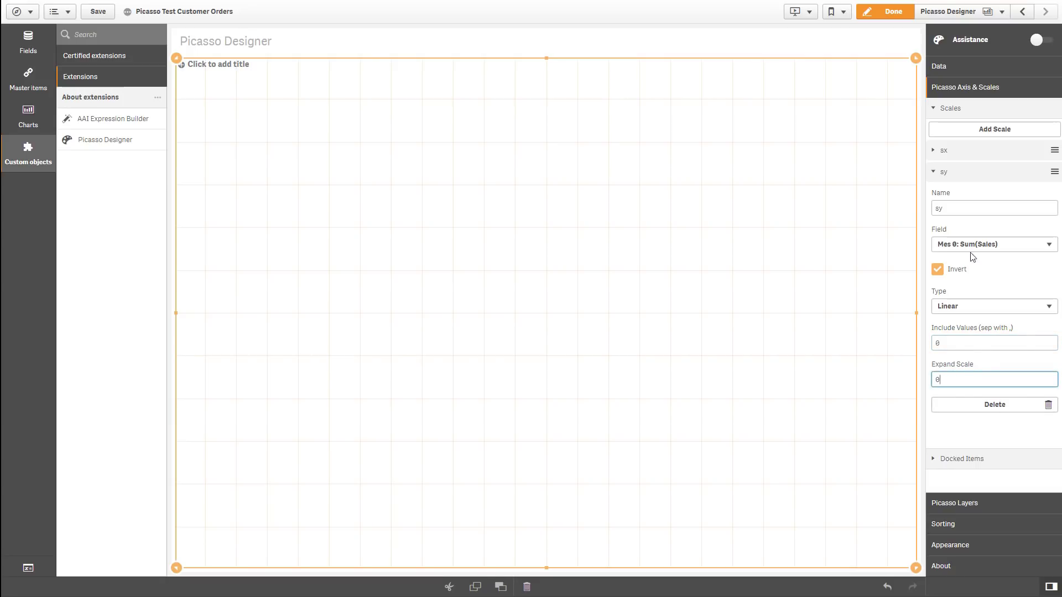
Add a docked axis that uses the sx scale and dock it at the bottom of the chart.
{"action": "left_click", "coordinate": [935, 109]}
{"action": "left_click", "coordinate": [936, 130]}
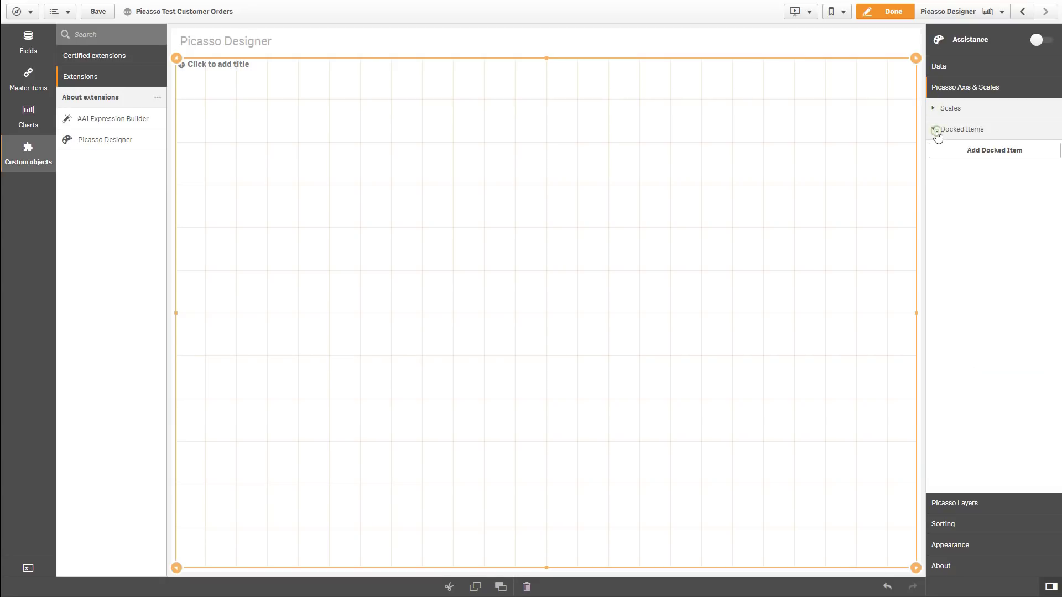
{"action": "left_click", "coordinate": [981, 159]}
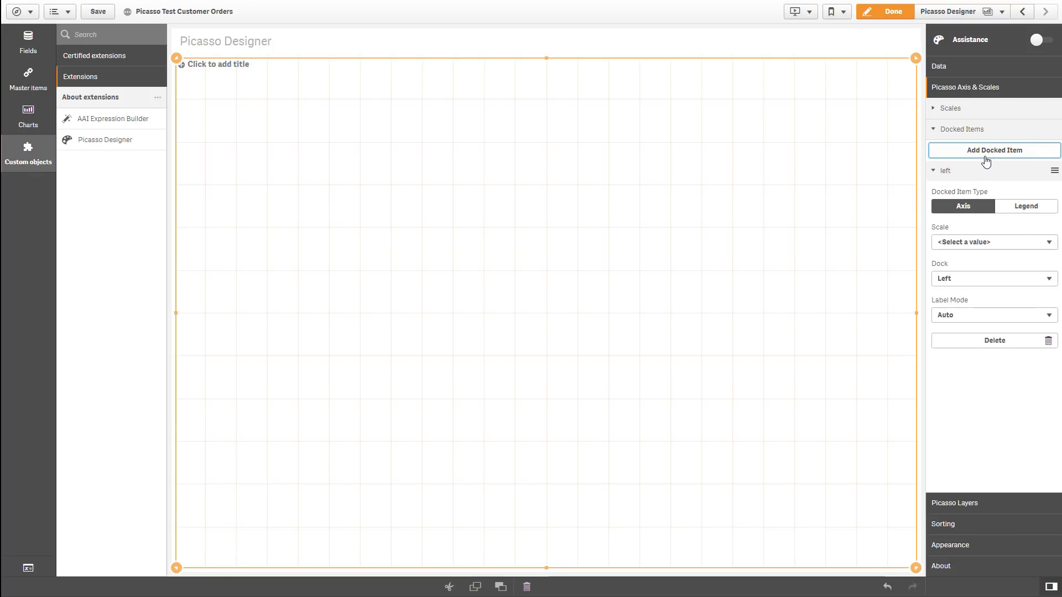
{"action": "left_click", "coordinate": [976, 243]}
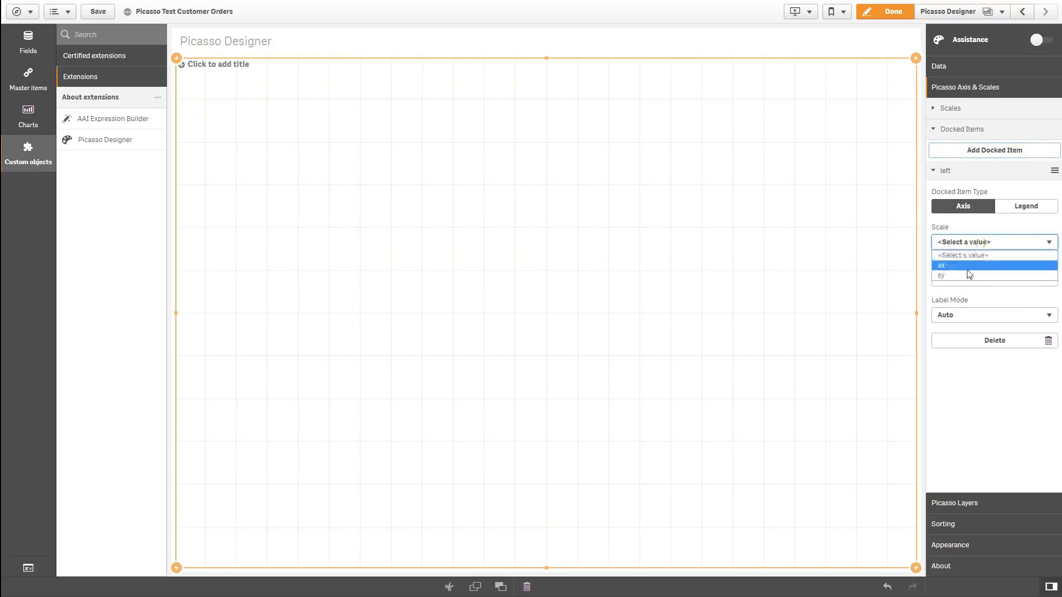
{"action": "left_click", "coordinate": [963, 267]}
{"action": "left_click", "coordinate": [965, 280]}
{"action": "left_click", "coordinate": [959, 322]}
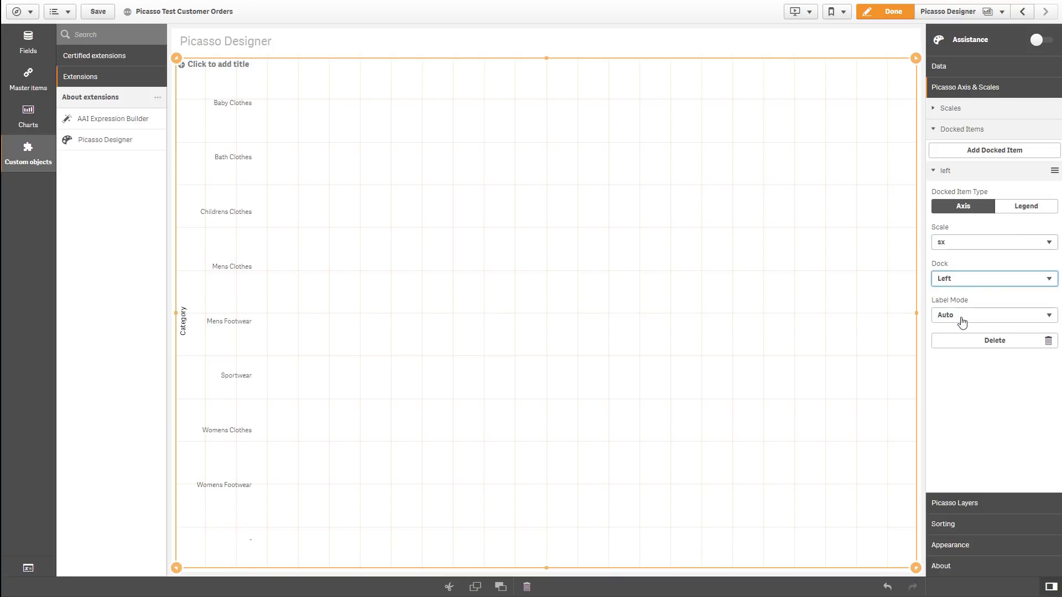
Add a second docked axis on the left of the chart that uses the sy scale.
{"action": "left_click", "coordinate": [984, 151]}
{"action": "left_click", "coordinate": [965, 266]}
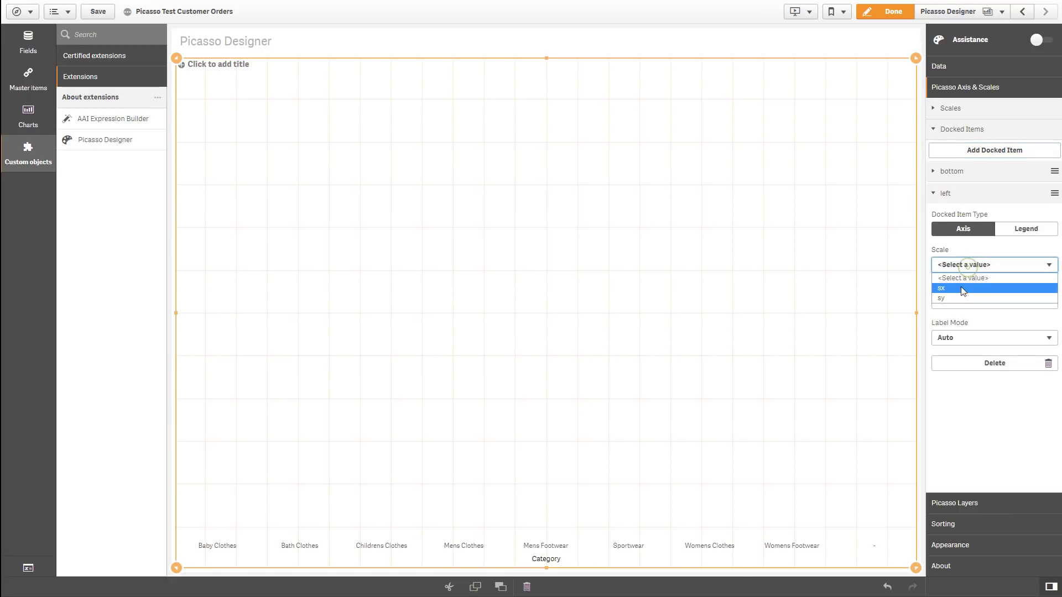
{"action": "left_click", "coordinate": [950, 297]}
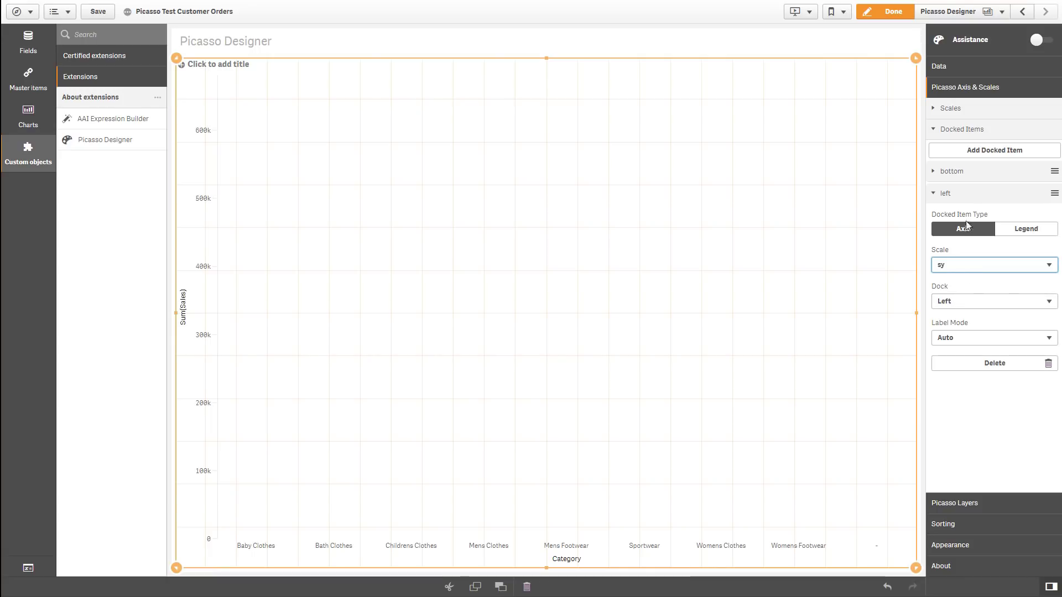
{"action": "left_click", "coordinate": [945, 196]}
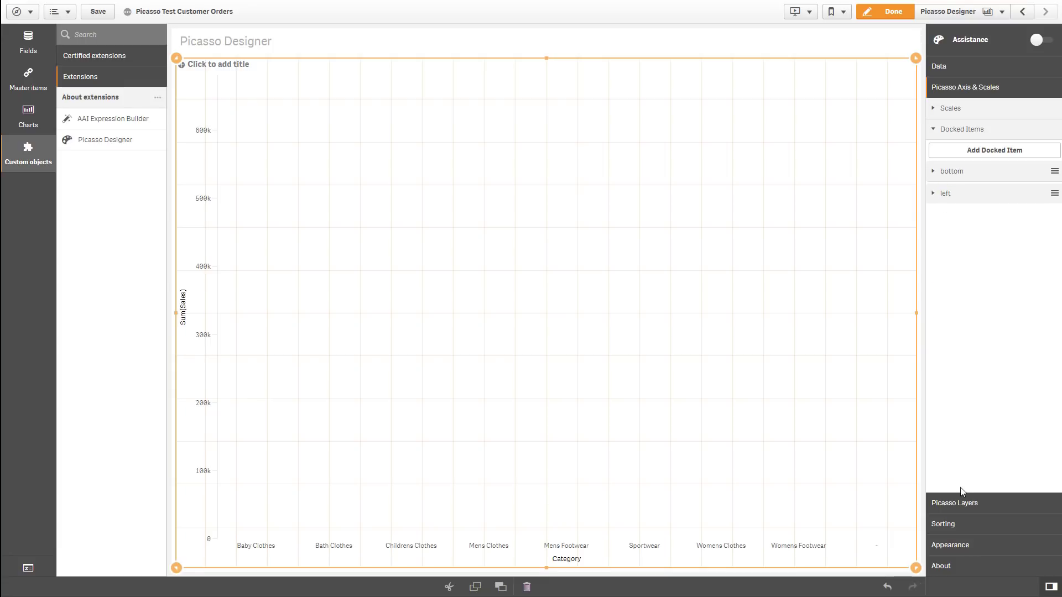
Add a Line & Area layer to the chart and name it Line1.
{"action": "left_click", "coordinate": [957, 505]}
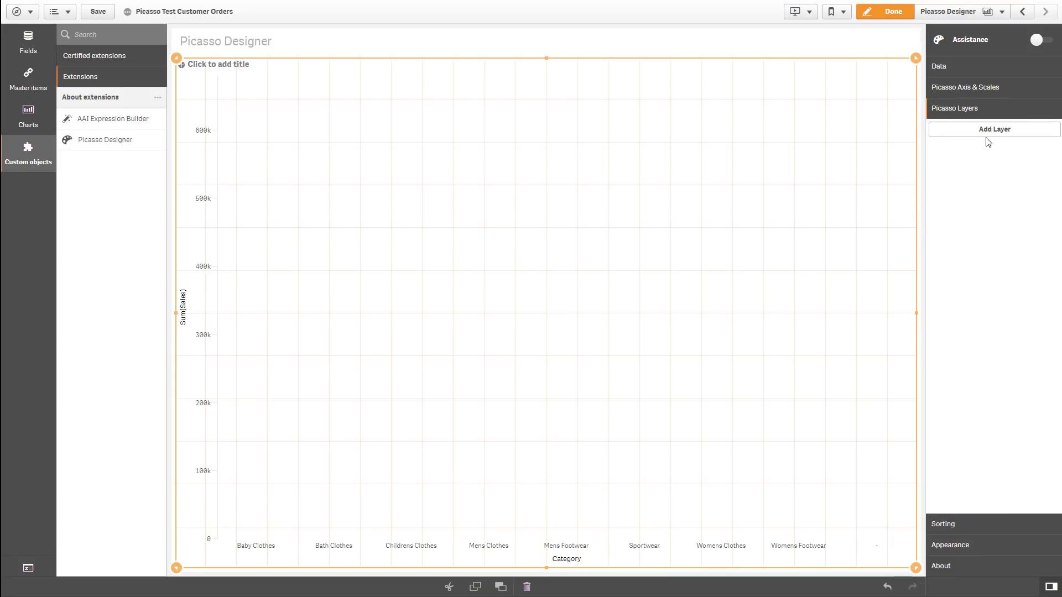
{"action": "left_click", "coordinate": [991, 132]}
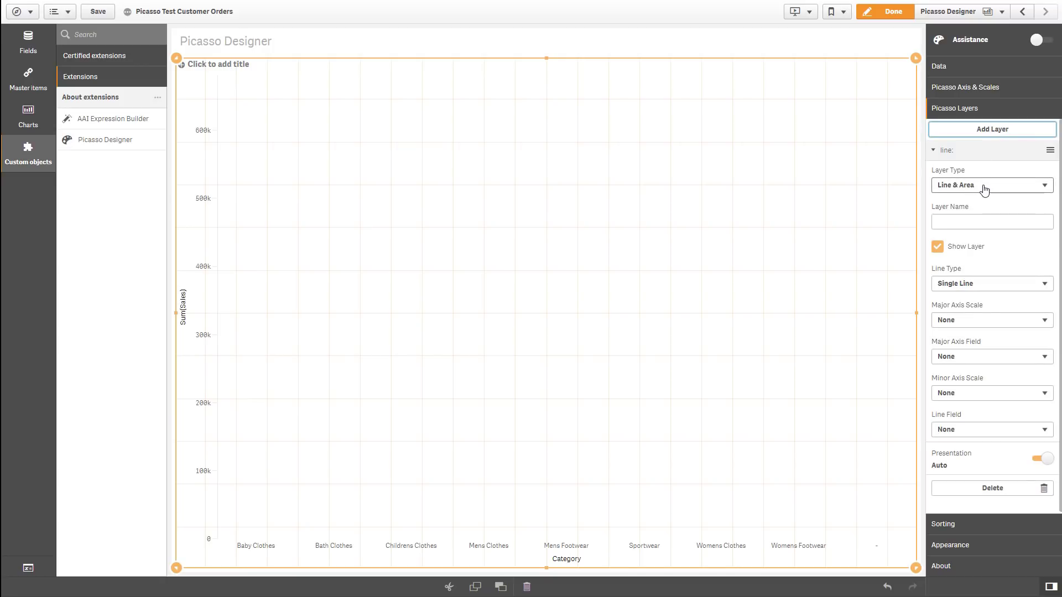
{"action": "left_click", "coordinate": [950, 219]}
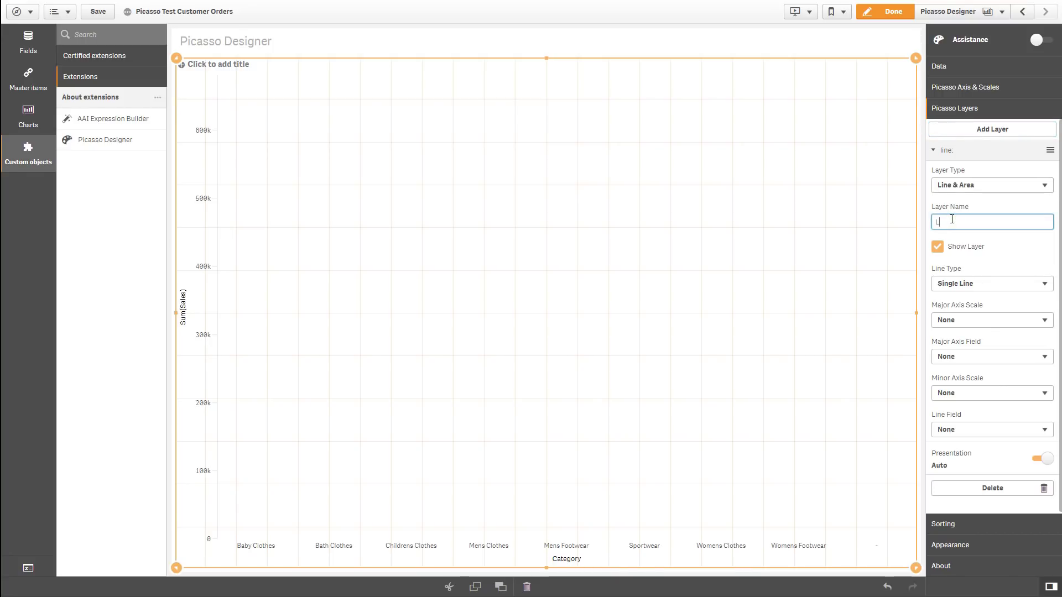
{"action": "type", "text": "Line1"}
Set Line1's major axis to scale sx with field Category, and its minor axis to scale sy with line field Sum(Sales).
{"action": "left_click", "coordinate": [965, 324]}
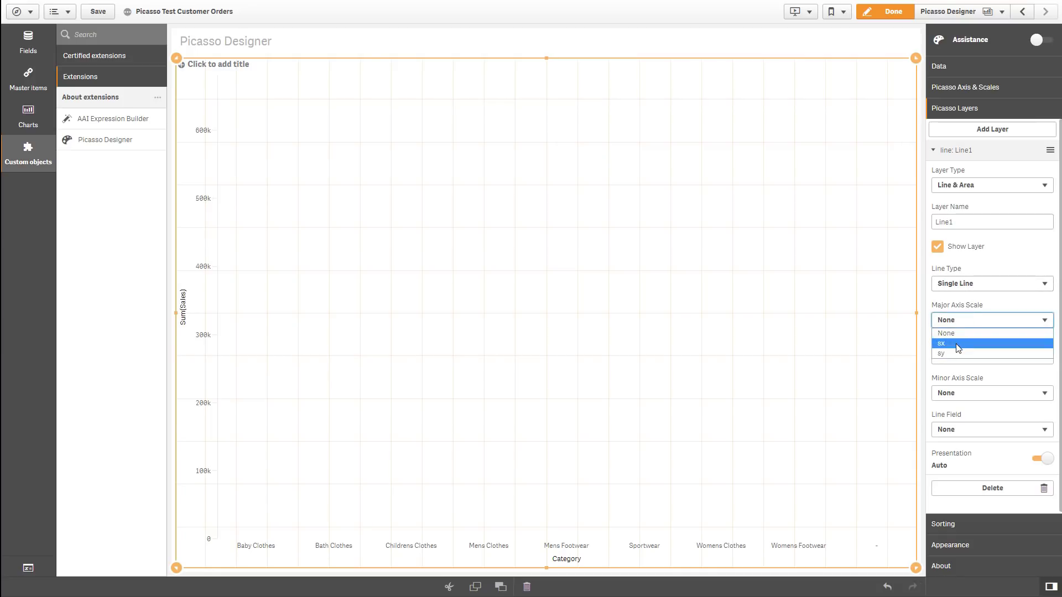
{"action": "left_click", "coordinate": [958, 345]}
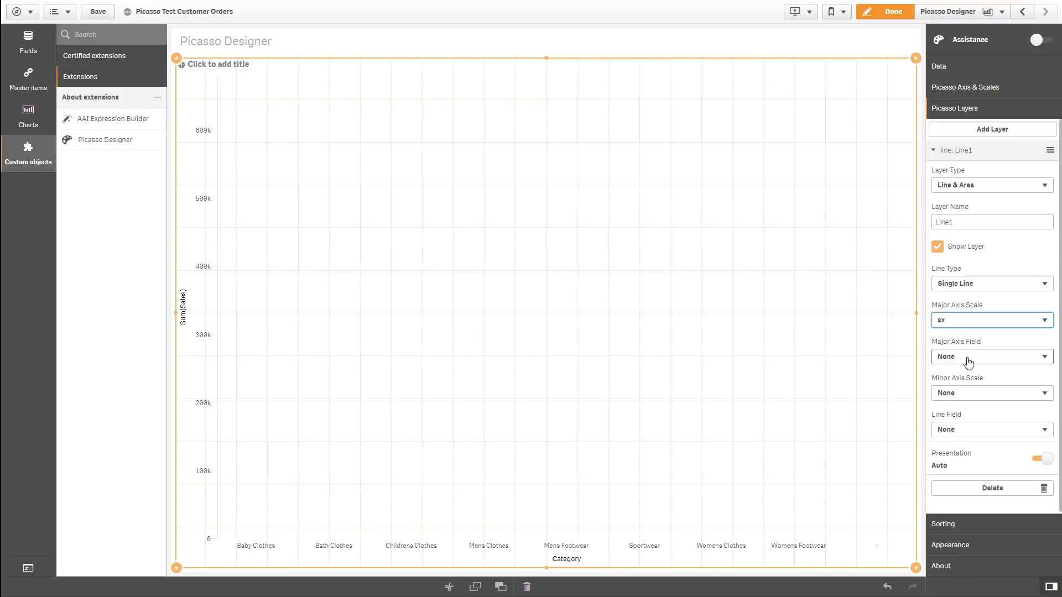
{"action": "left_click", "coordinate": [968, 362]}
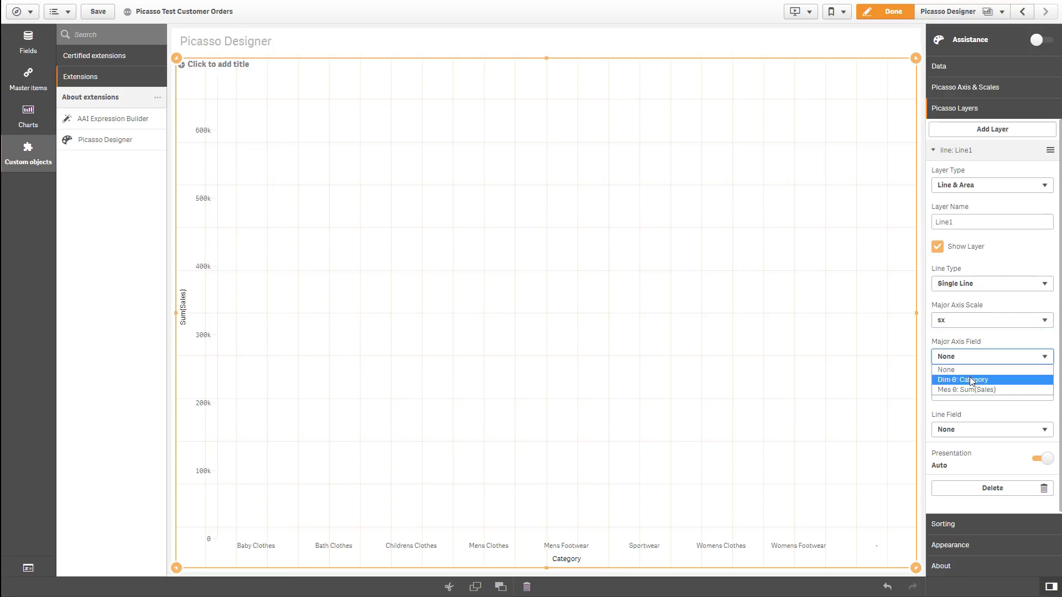
{"action": "left_click", "coordinate": [970, 379]}
{"action": "left_click", "coordinate": [971, 394]}
{"action": "left_click", "coordinate": [962, 426]}
{"action": "left_click", "coordinate": [961, 431]}
{"action": "left_click", "coordinate": [962, 464]}
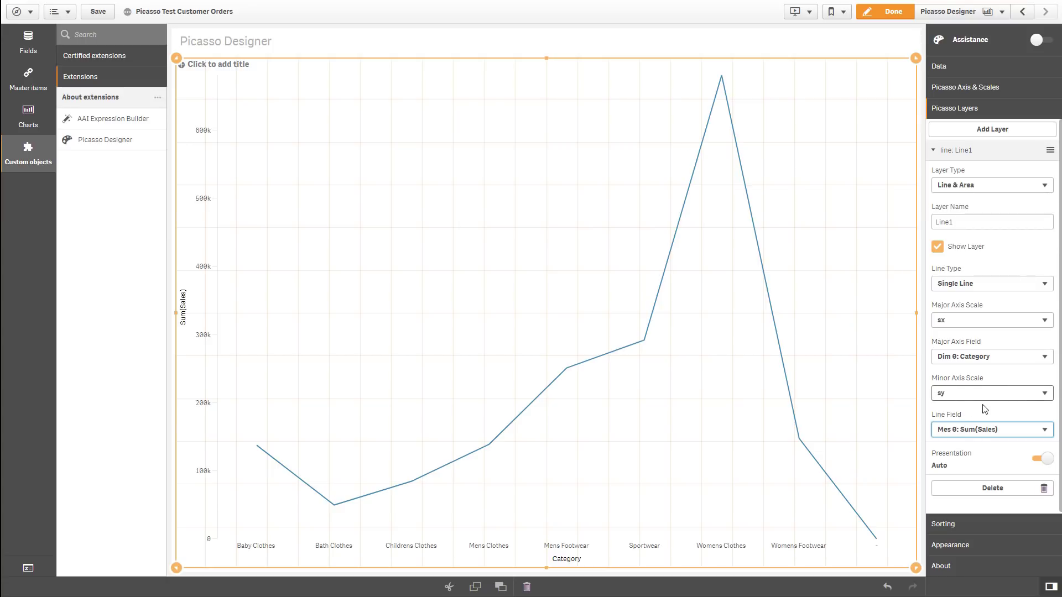
Exclude null values from the Category dimension.
{"action": "left_click", "coordinate": [951, 67]}
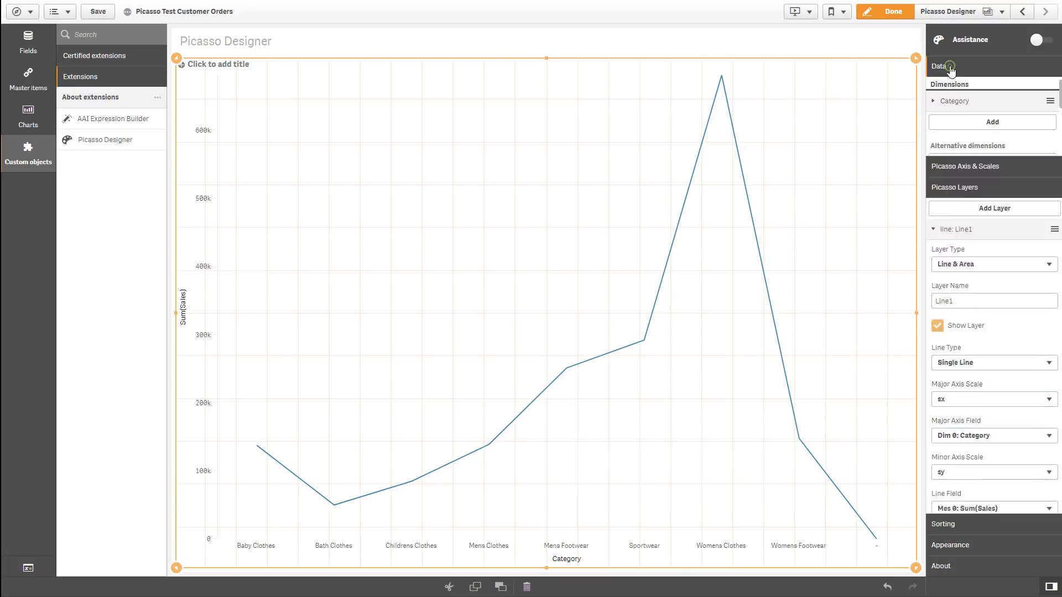
{"action": "left_click", "coordinate": [943, 103]}
{"action": "left_click", "coordinate": [939, 198]}
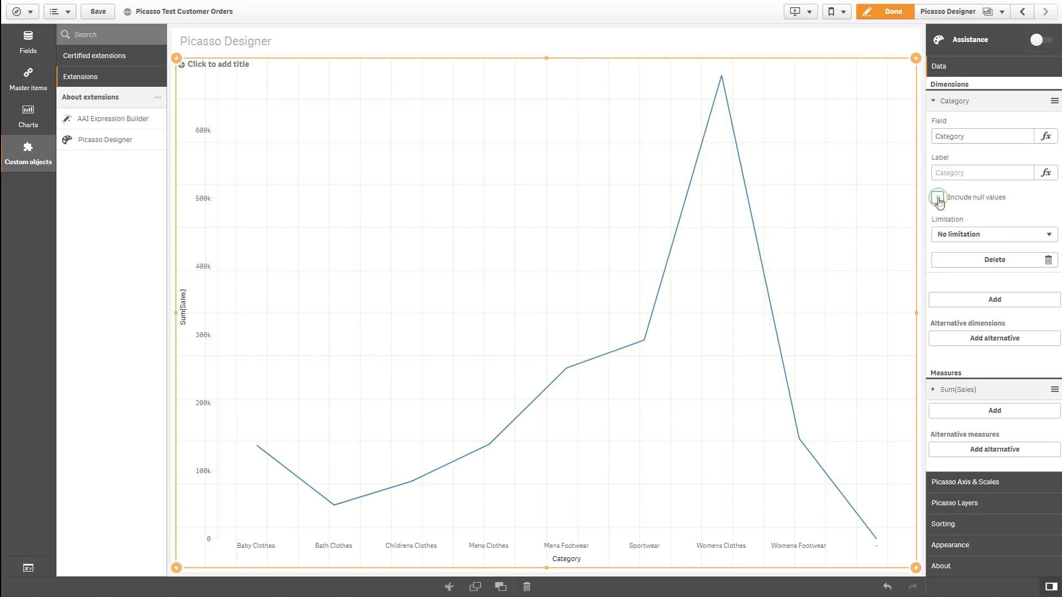
Change the Line1 layer's type to Box and rename the layer Bar1.
{"action": "left_click", "coordinate": [938, 102]}
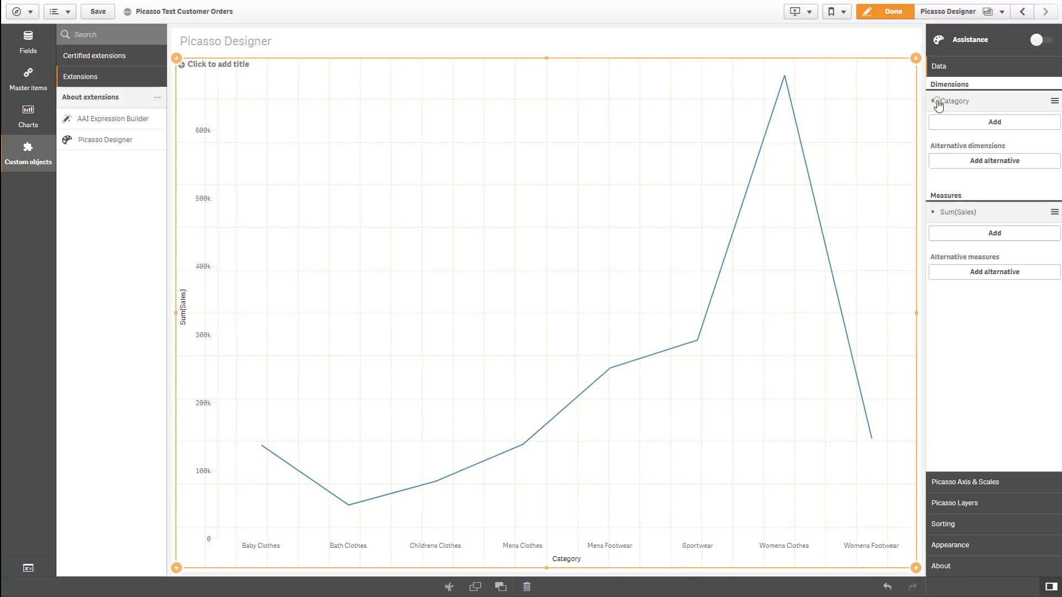
{"action": "left_click", "coordinate": [965, 504]}
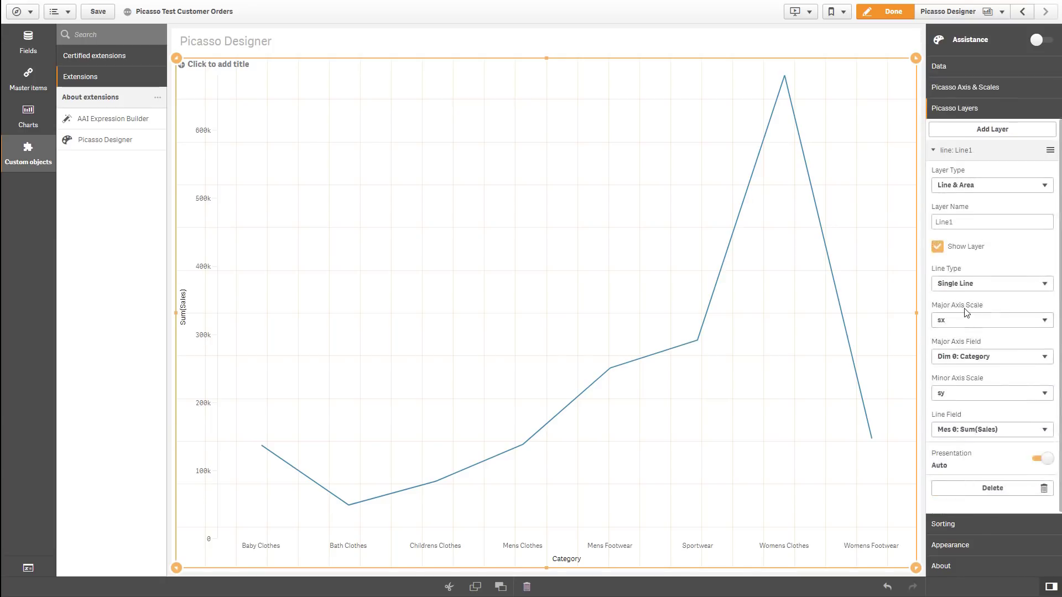
{"action": "left_click", "coordinate": [983, 190]}
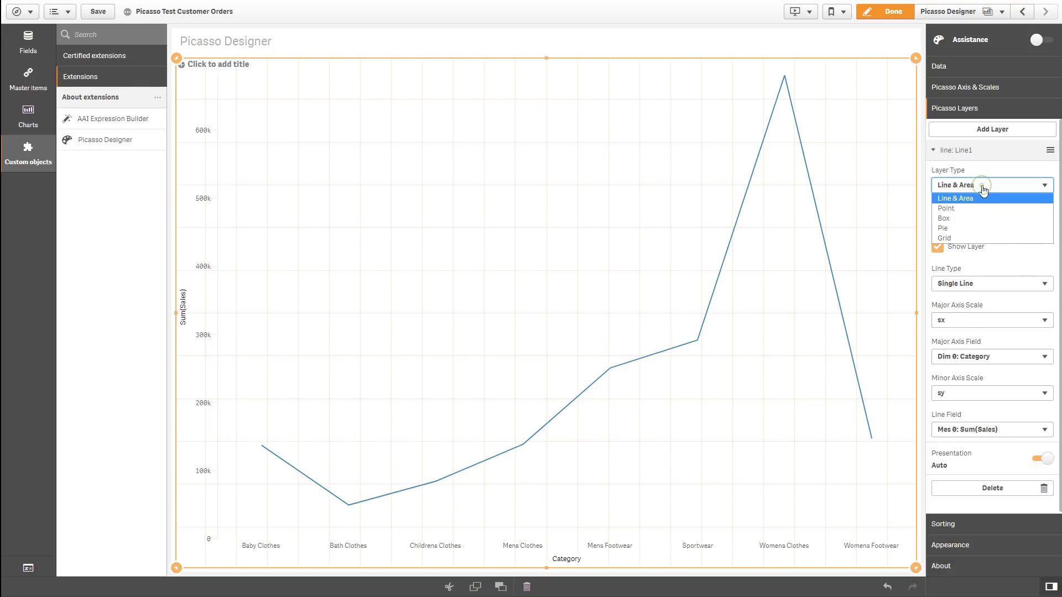
{"action": "left_click", "coordinate": [960, 219]}
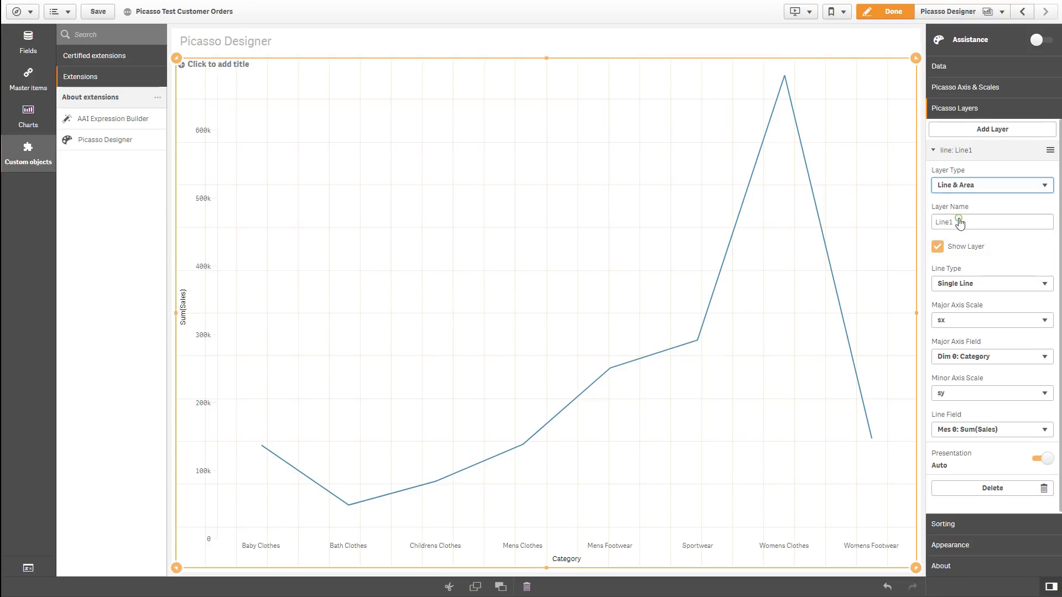
{"action": "left_click_drag", "start_coordinate": [951, 221], "coordinate": [922, 226]}
{"action": "type", "text": "Bar1"}
{"action": "left_click", "coordinate": [923, 227]}
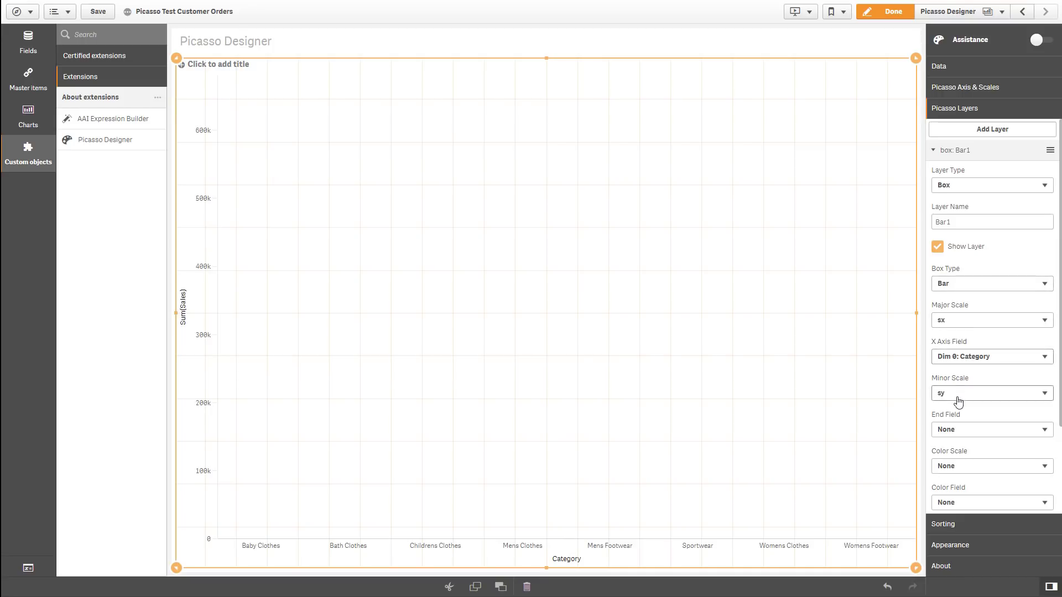
Set the Bar1 layer's end field to Sum(Sales) and look over its remaining settings.
{"action": "left_click", "coordinate": [967, 434]}
{"action": "left_click", "coordinate": [968, 466]}
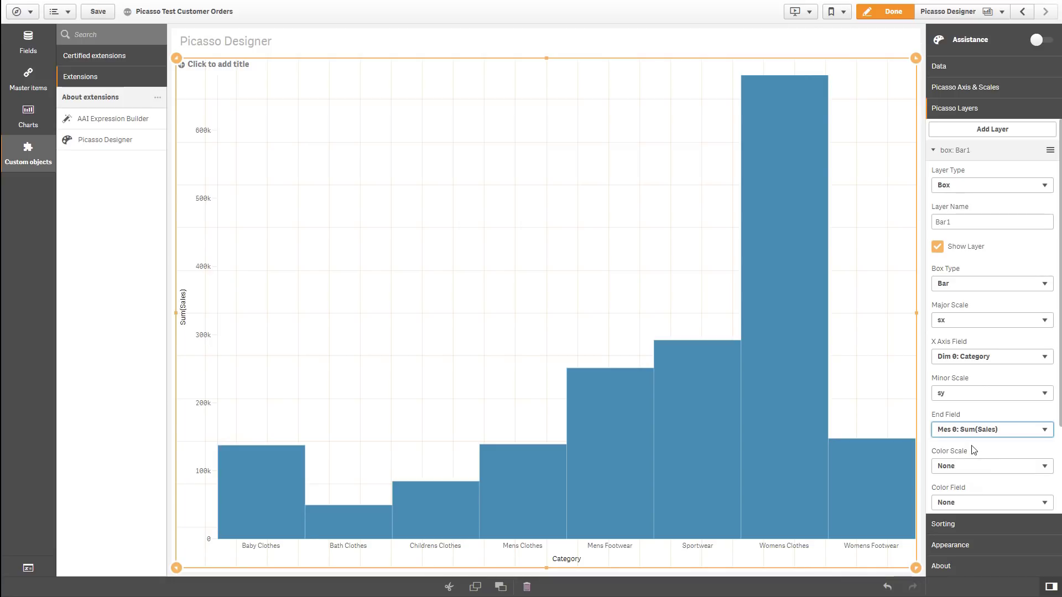
{"action": "left_click_drag", "start_coordinate": [1060, 413], "coordinate": [1060, 492]}
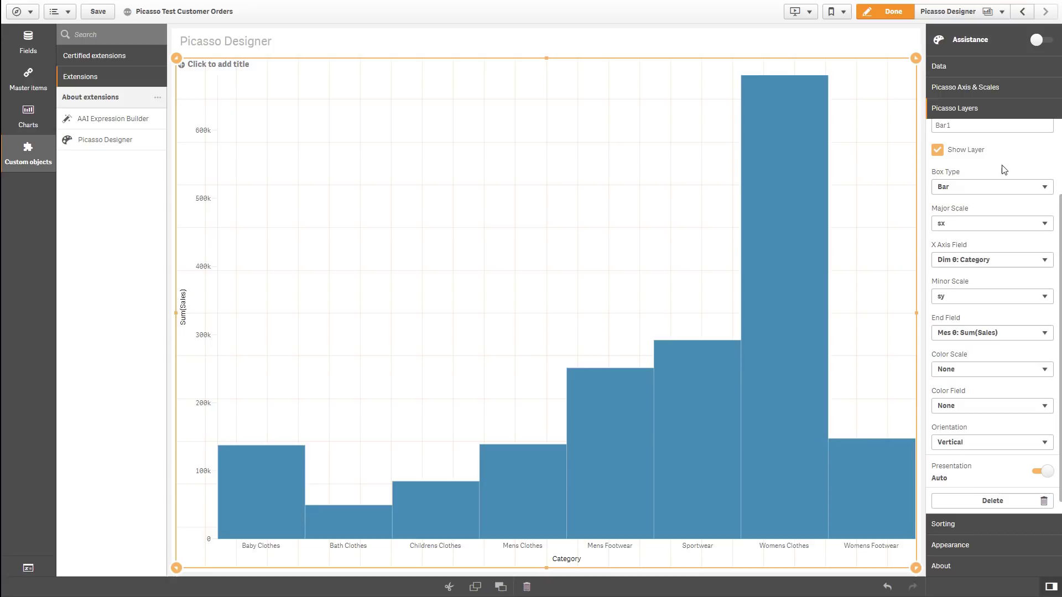
{"action": "scroll", "coordinate": [1000, 166], "scroll_direction": "up", "scroll_amount": 3}
Add a small amount of padding to the sx scale to separate the bars.
{"action": "left_click", "coordinate": [960, 91]}
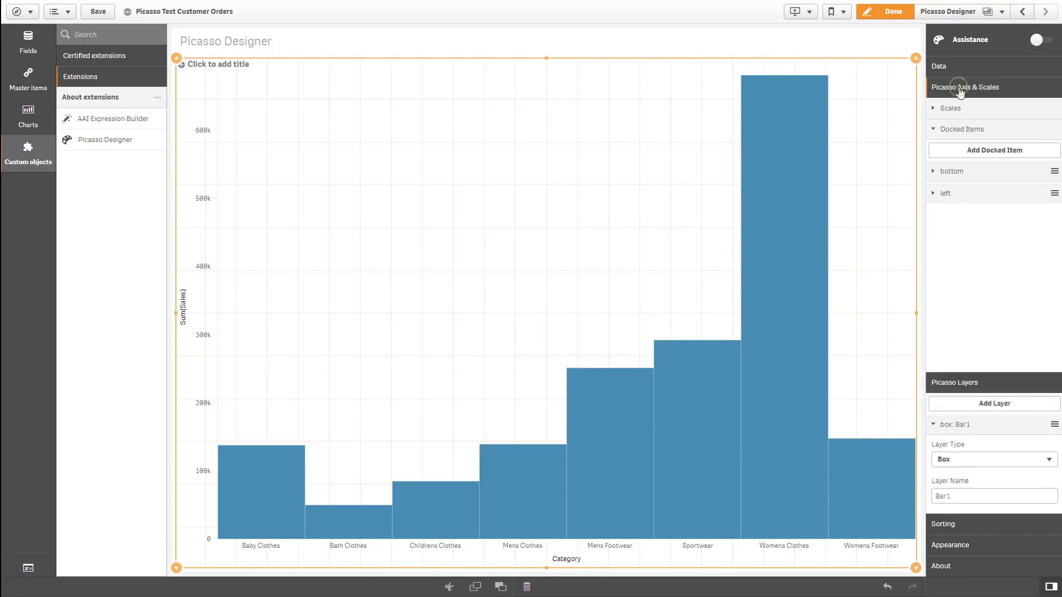
{"action": "left_click", "coordinate": [944, 110]}
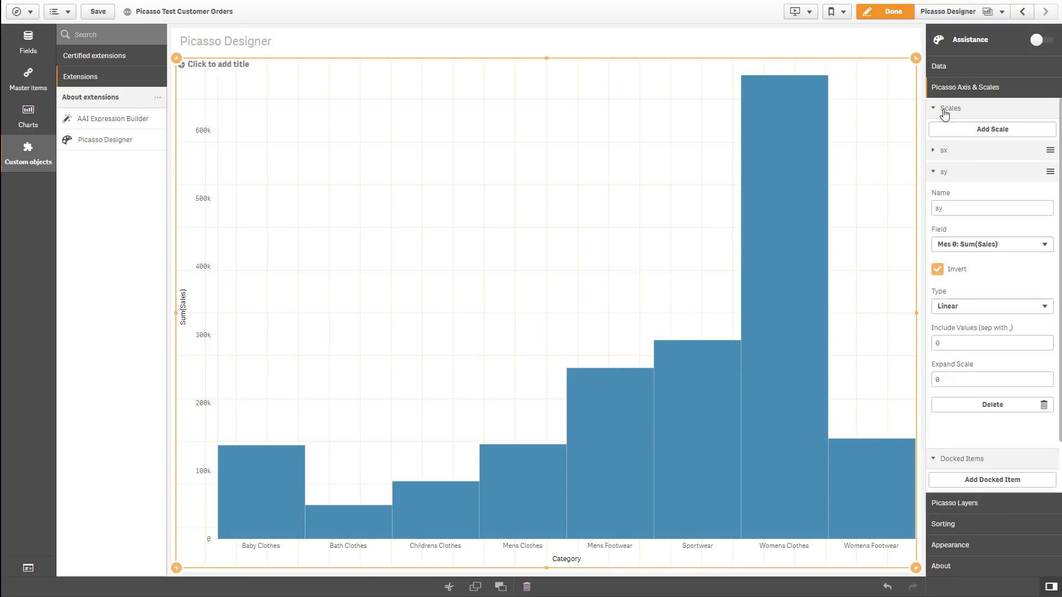
{"action": "left_click", "coordinate": [945, 155]}
{"action": "left_click_drag", "start_coordinate": [938, 318], "coordinate": [949, 323]}
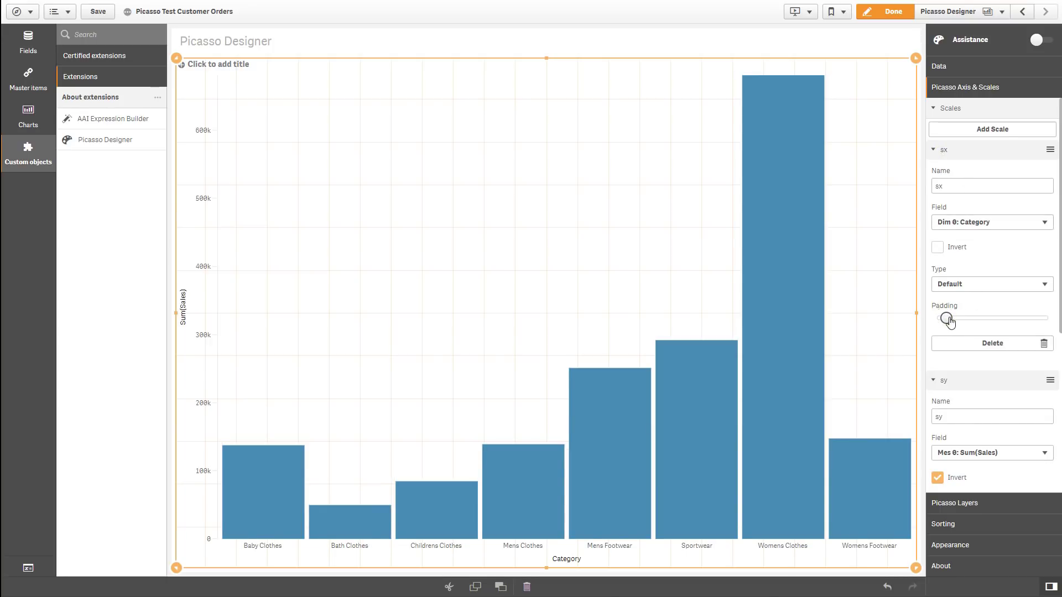
{"action": "left_click", "coordinate": [936, 154]}
{"action": "left_click", "coordinate": [938, 172]}
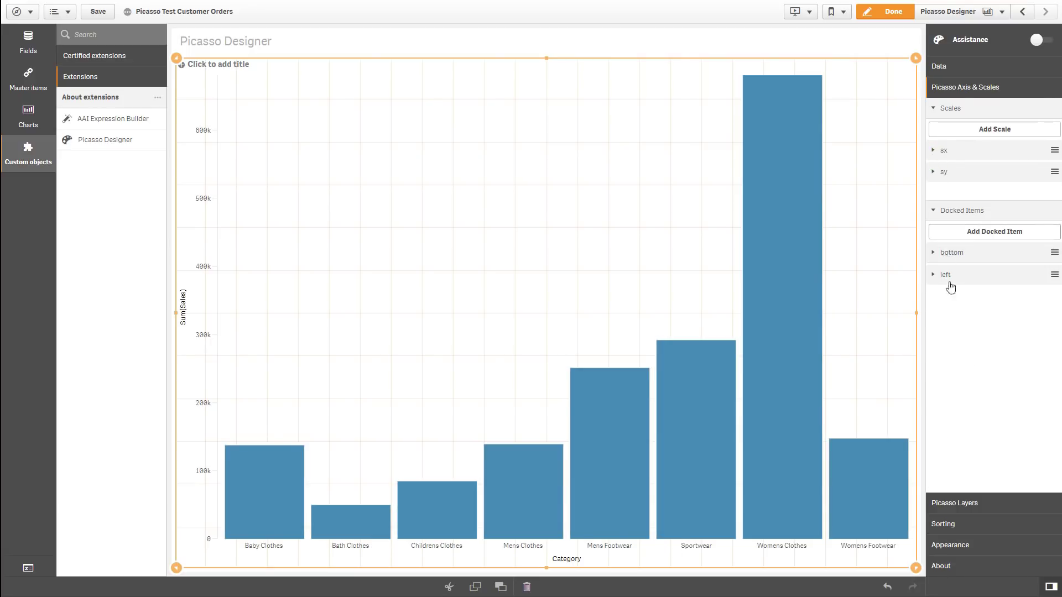
{"action": "left_click", "coordinate": [955, 504]}
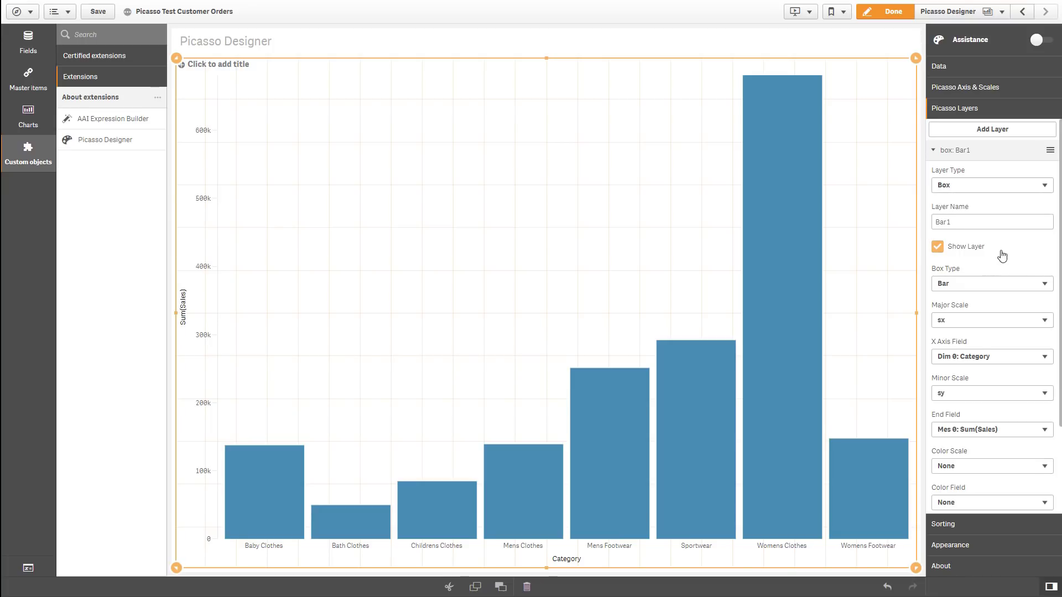
{"action": "left_click", "coordinate": [933, 150]}
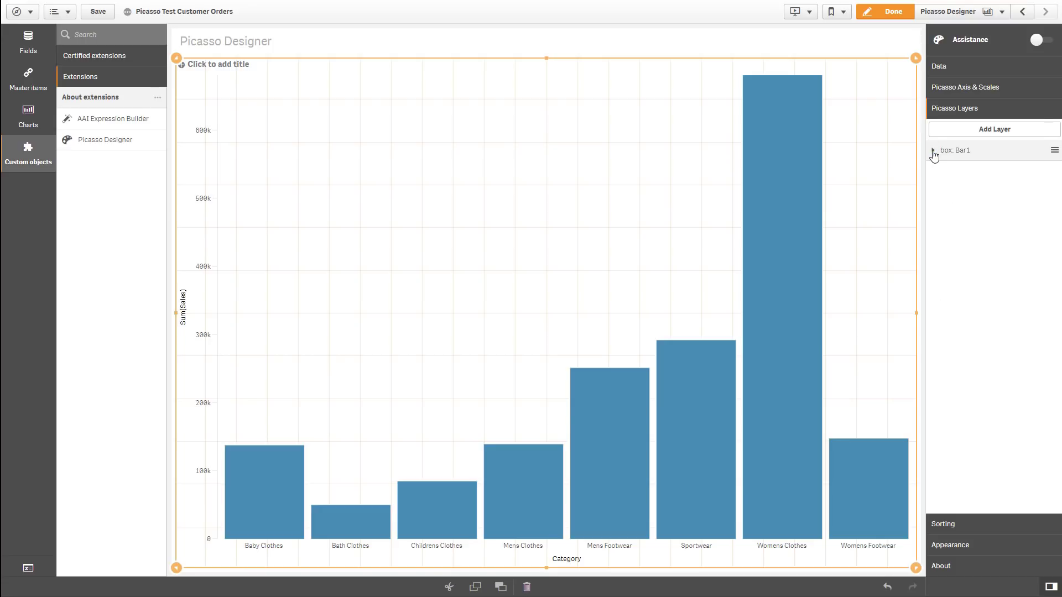
Add Sum(Profit) as a second measure of the chart.
{"action": "left_click", "coordinate": [953, 67]}
{"action": "left_click", "coordinate": [974, 238]}
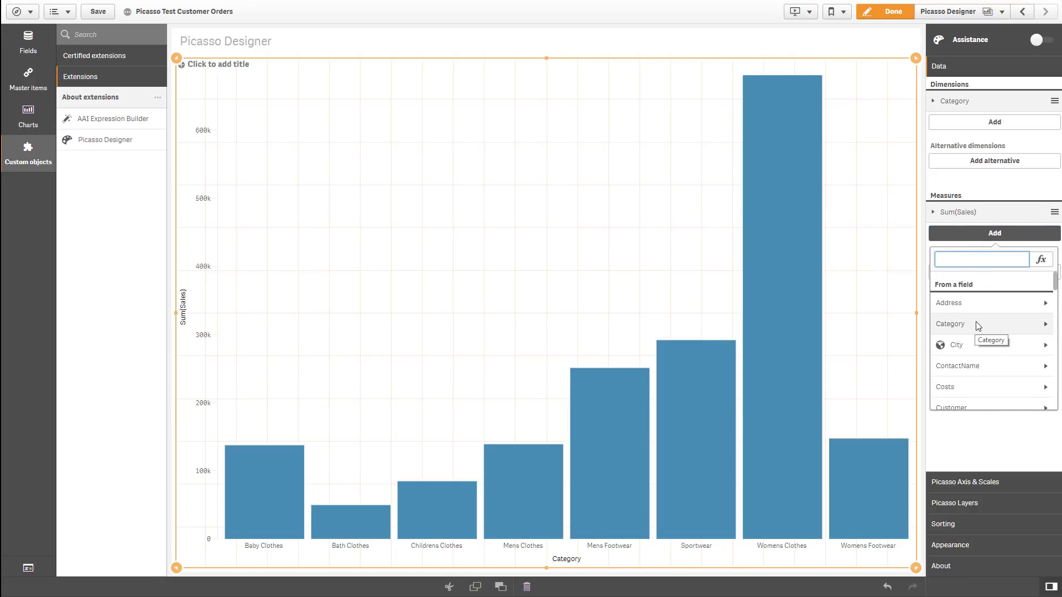
{"action": "type", "text": "p"}
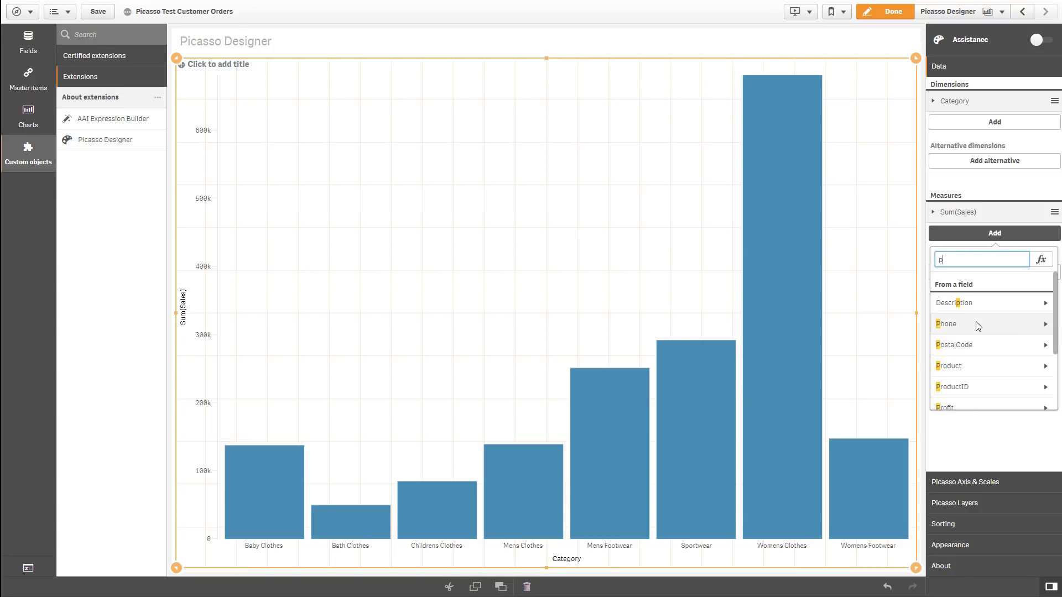
{"action": "type", "text": "rof"}
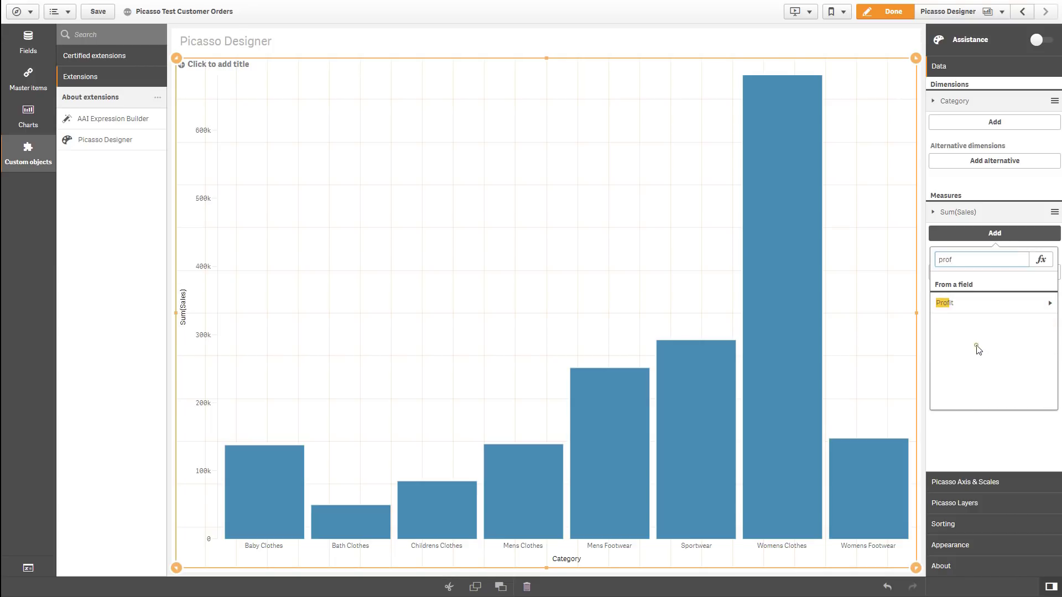
{"action": "left_click", "coordinate": [968, 301]}
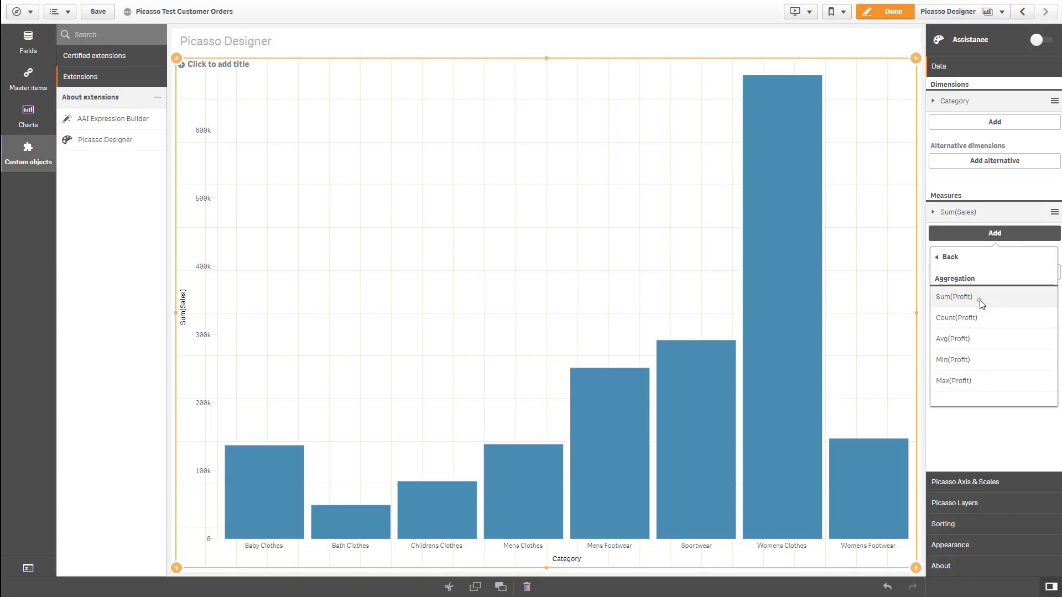
{"action": "left_click", "coordinate": [980, 301]}
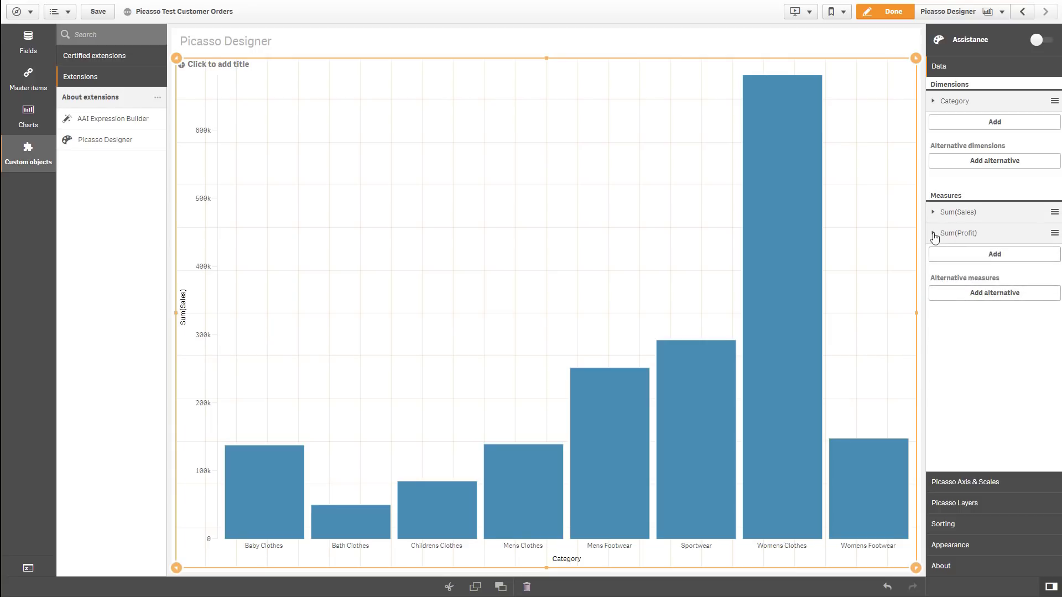
Add Avg(Costs) as a third measure of the chart.
{"action": "left_click", "coordinate": [990, 259]}
{"action": "left_click", "coordinate": [954, 279]}
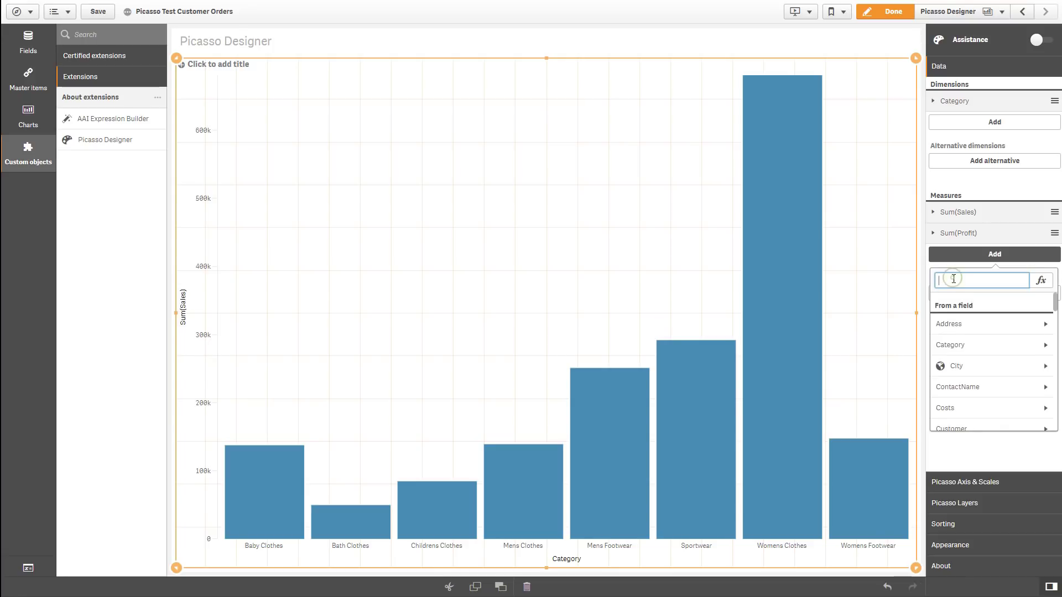
{"action": "type", "text": "cost"}
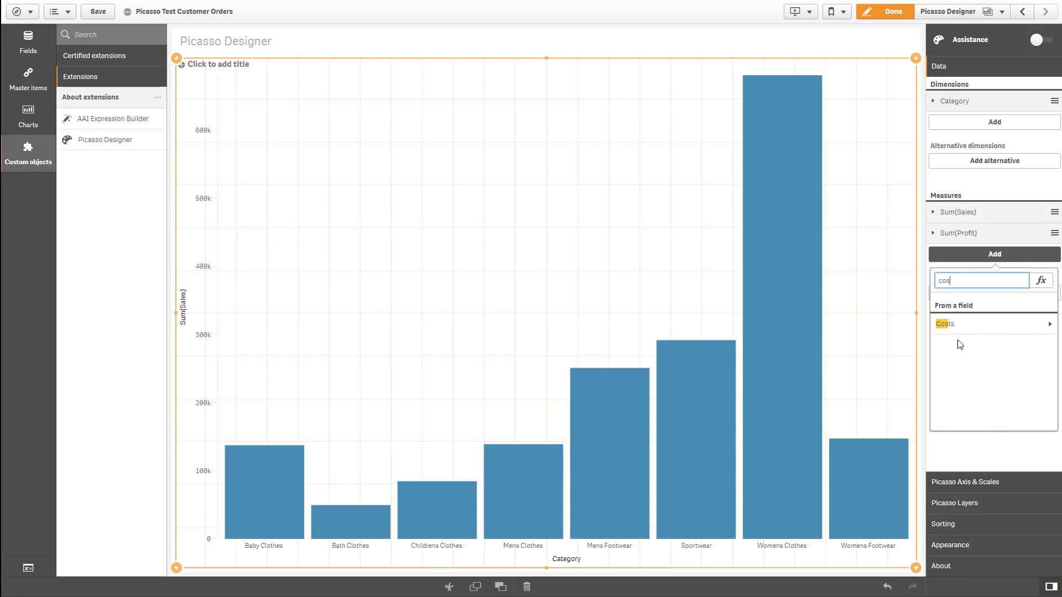
{"action": "left_click", "coordinate": [964, 325]}
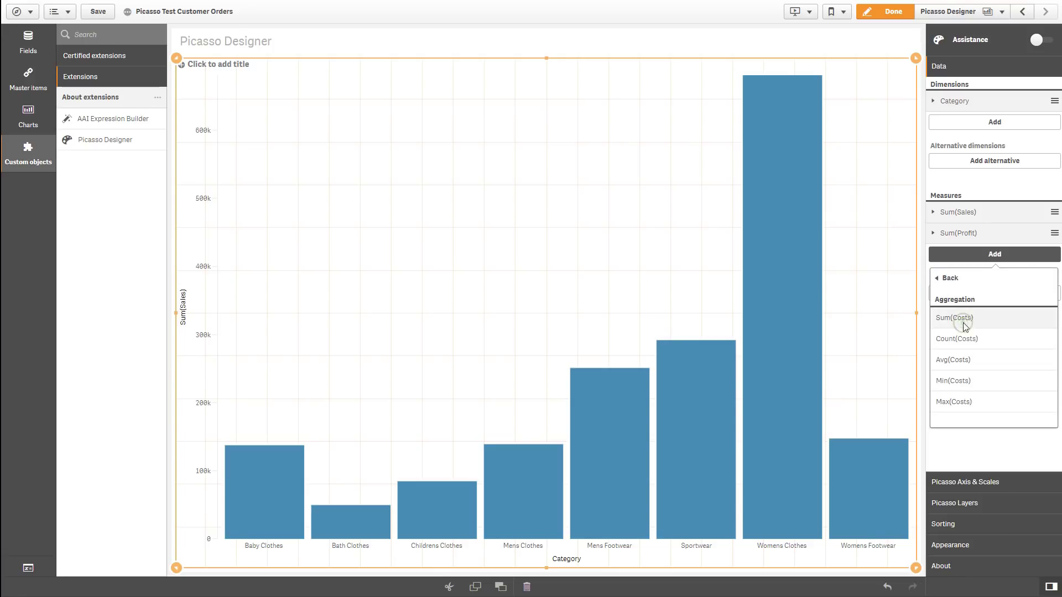
{"action": "left_click", "coordinate": [965, 361]}
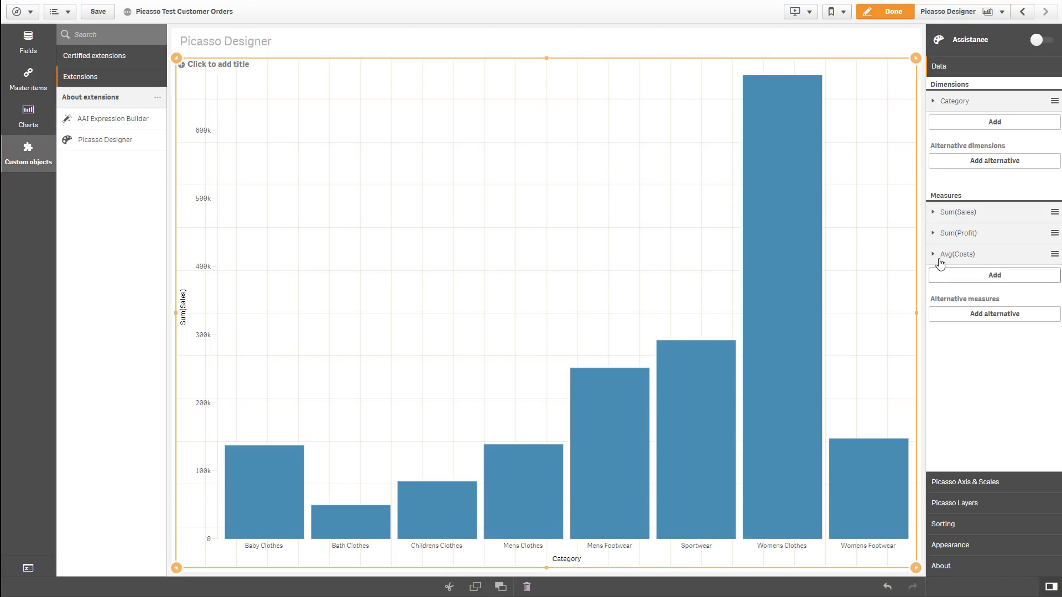
{"action": "left_click_drag", "start_coordinate": [943, 261], "coordinate": [952, 232]}
Add a scale named sy2 based on the Avg(Costs) measure.
{"action": "left_click", "coordinate": [962, 484]}
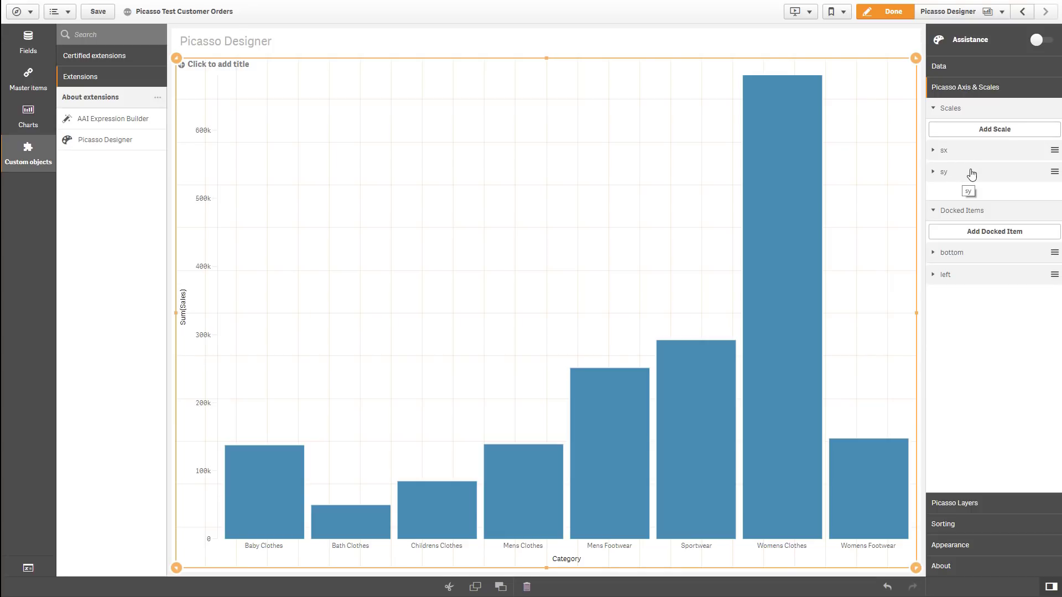
{"action": "left_click", "coordinate": [991, 132]}
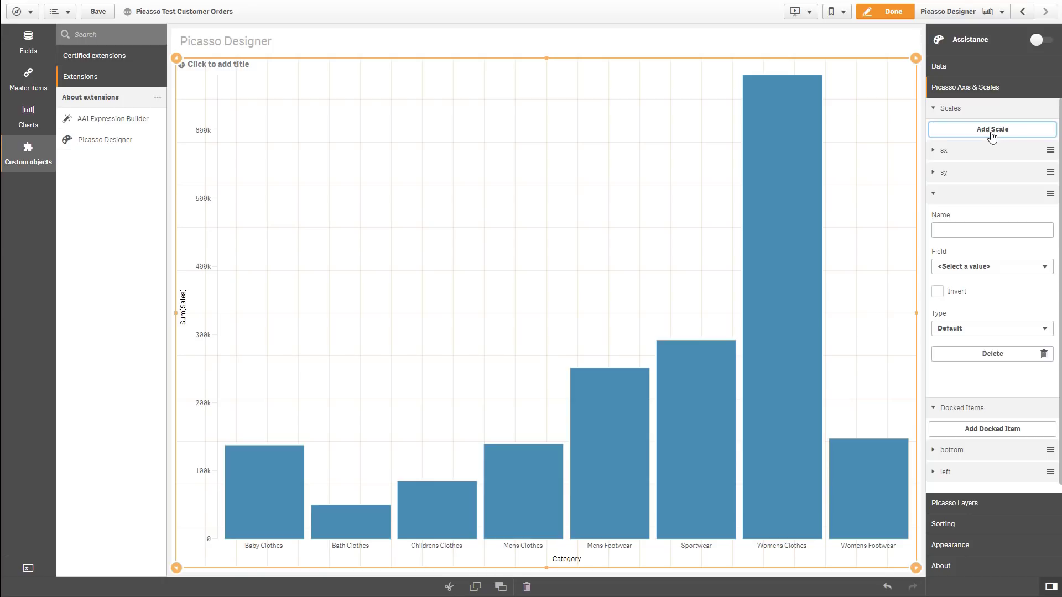
{"action": "left_click", "coordinate": [951, 228]}
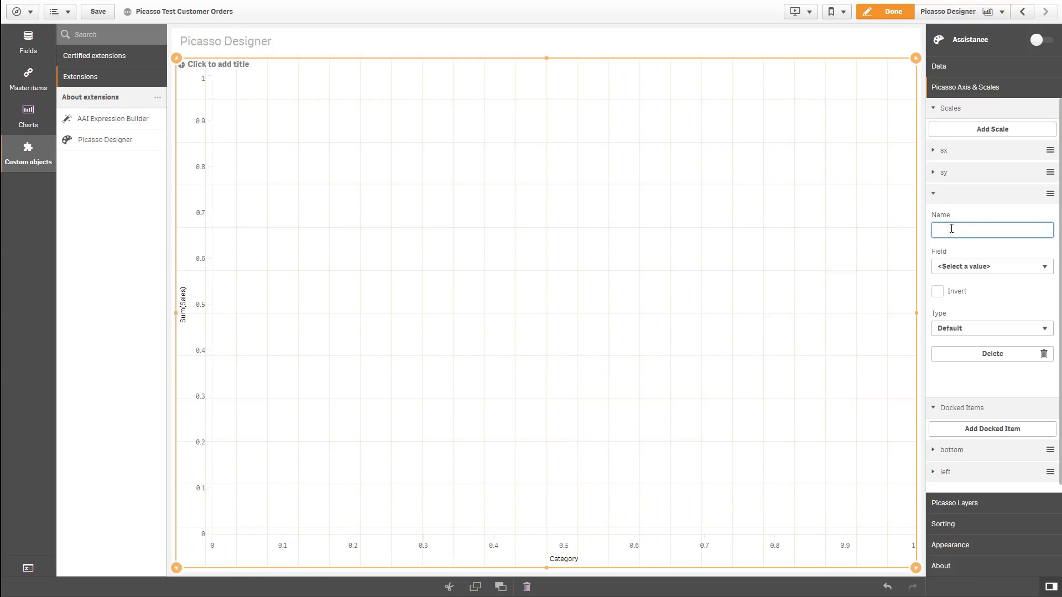
{"action": "type", "text": "sy2"}
{"action": "left_click", "coordinate": [968, 271]}
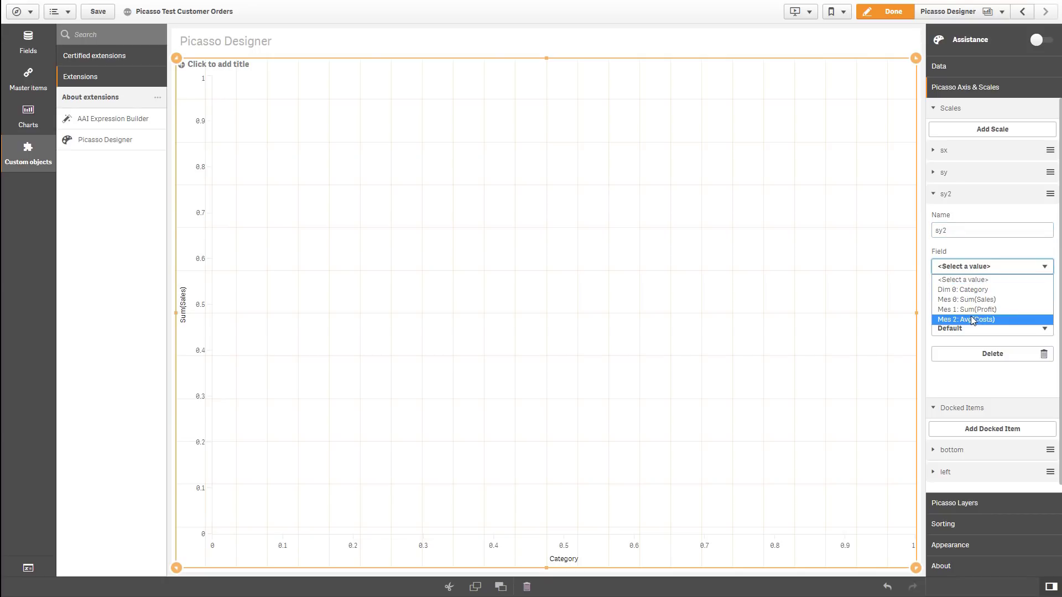
{"action": "left_click", "coordinate": [969, 319]}
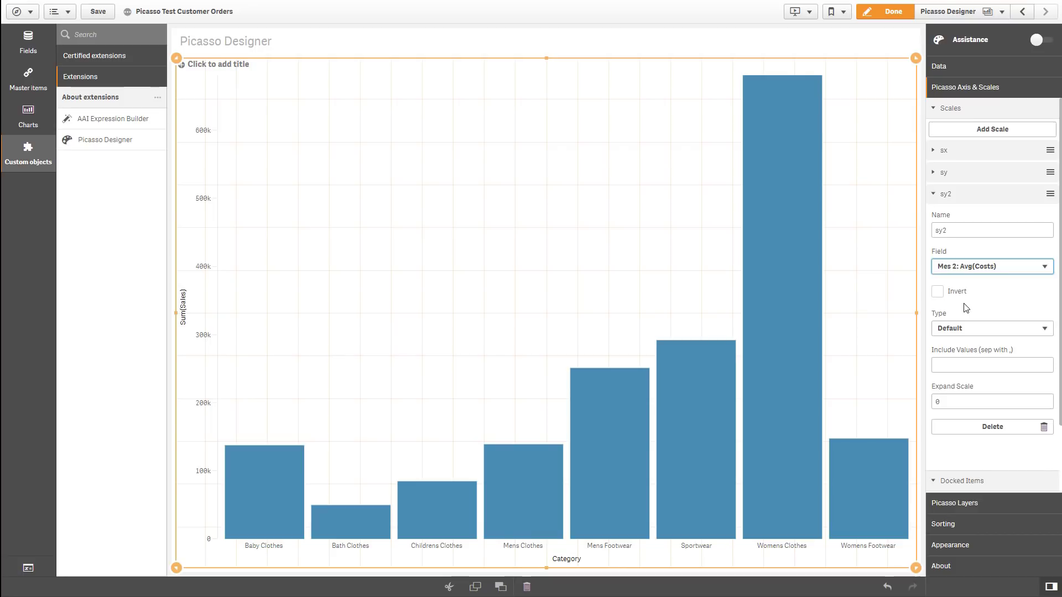
Invert the sy2 scale, set its type to Linear and include the value 0.
{"action": "left_click", "coordinate": [936, 291]}
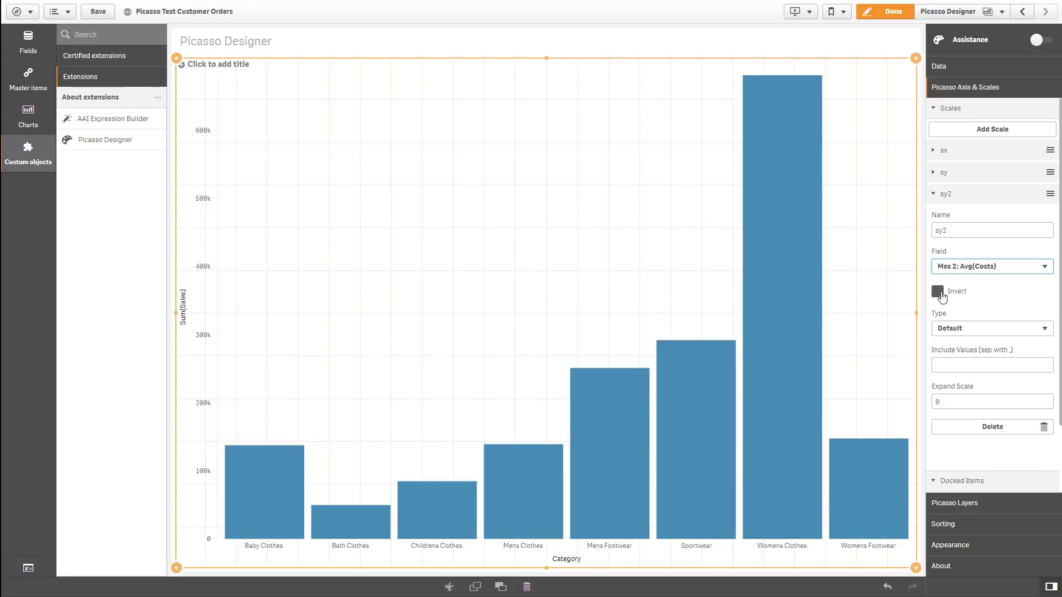
{"action": "left_click", "coordinate": [960, 328]}
{"action": "left_click", "coordinate": [952, 352]}
{"action": "left_click", "coordinate": [957, 366]}
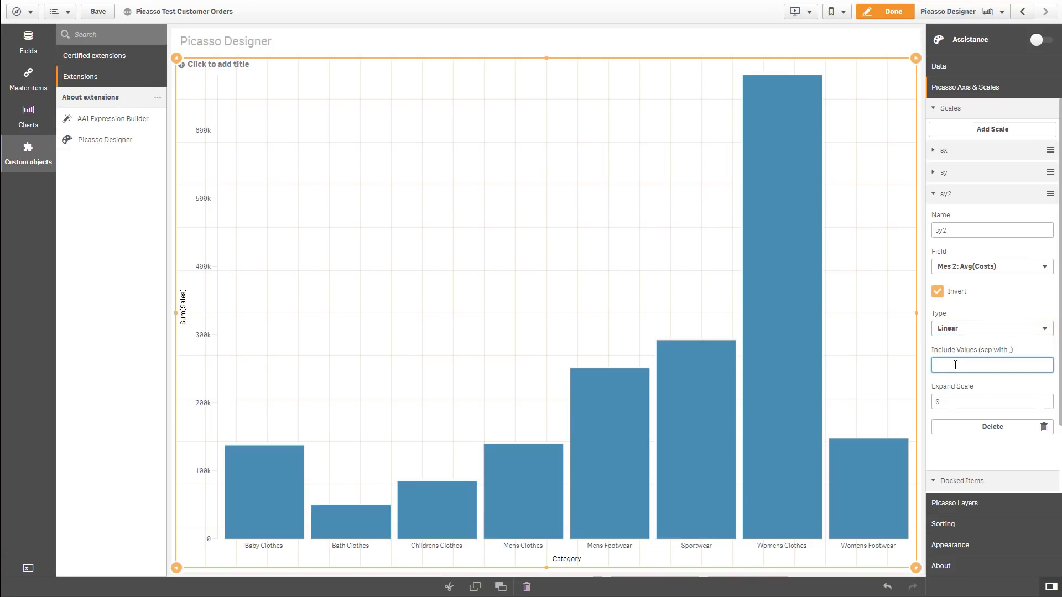
{"action": "key", "text": "Return"}
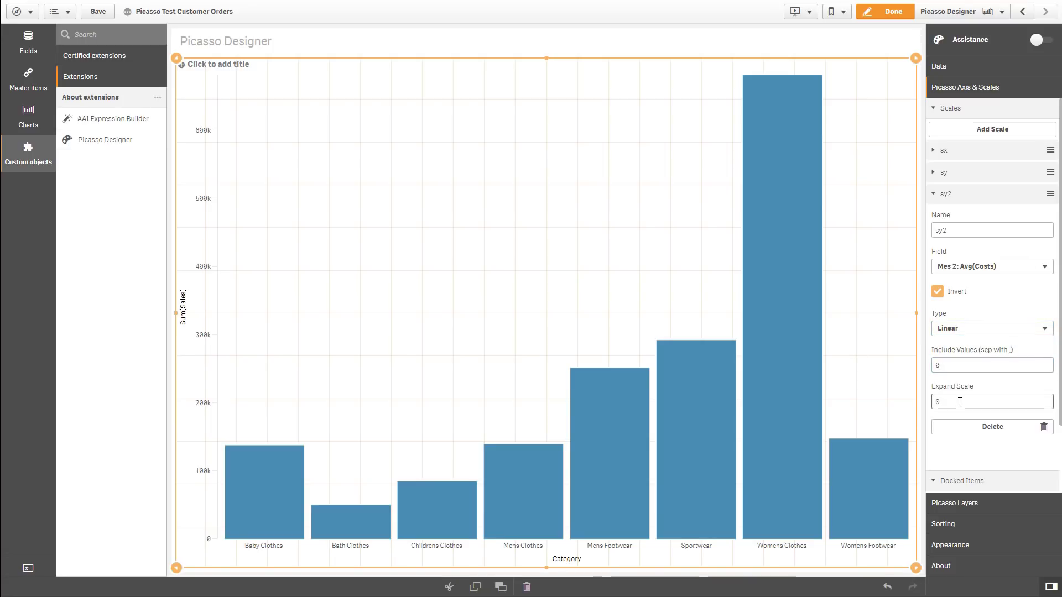
{"action": "left_click", "coordinate": [943, 194]}
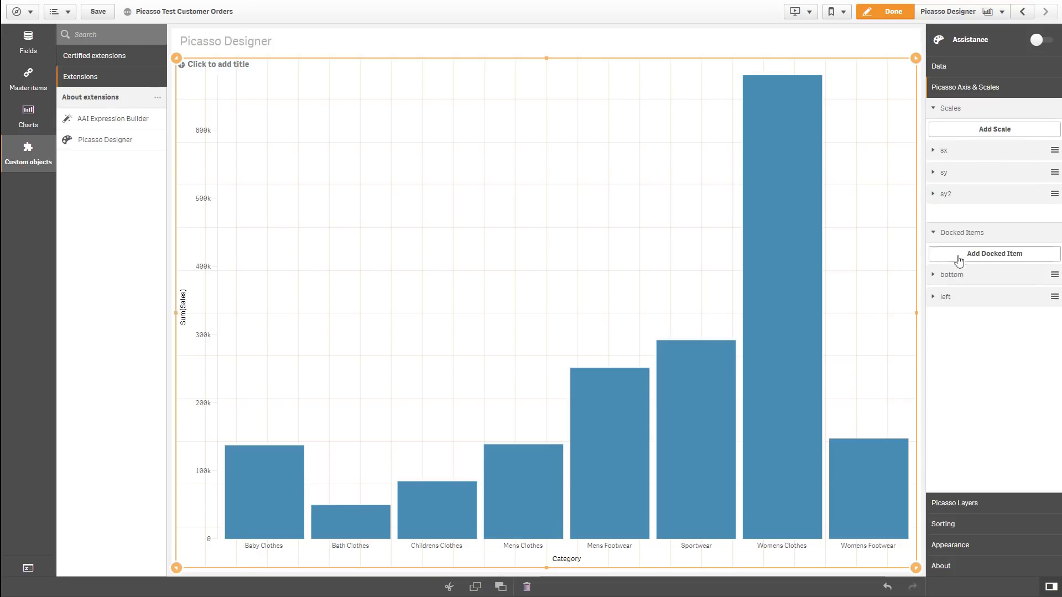
Add a third docked axis that uses the sy2 scale and dock it on the right of the chart.
{"action": "left_click", "coordinate": [975, 261]}
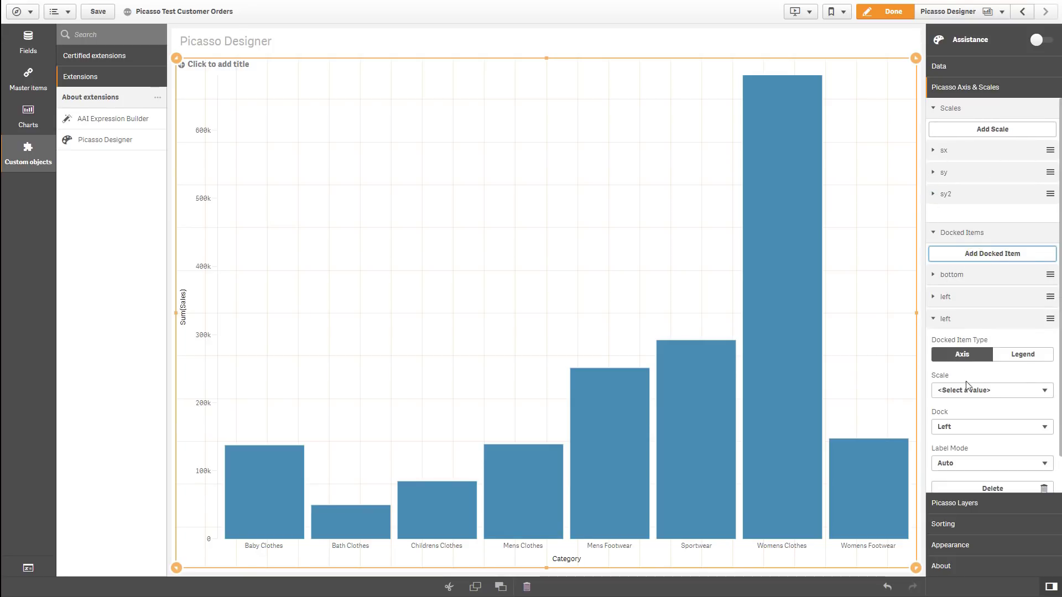
{"action": "left_click", "coordinate": [967, 390]}
{"action": "left_click", "coordinate": [964, 436]}
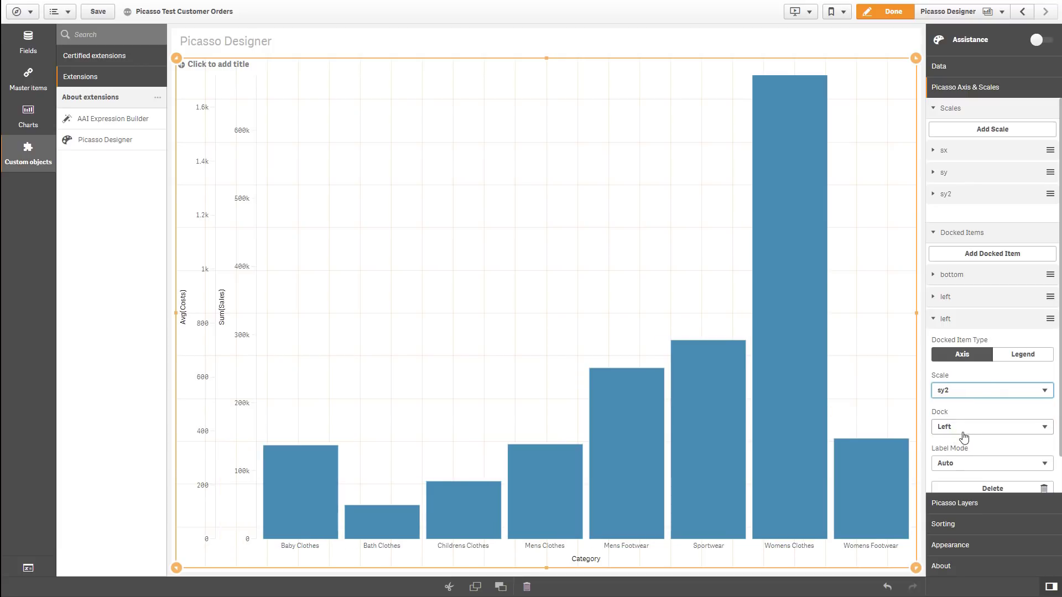
{"action": "left_click", "coordinate": [966, 432]}
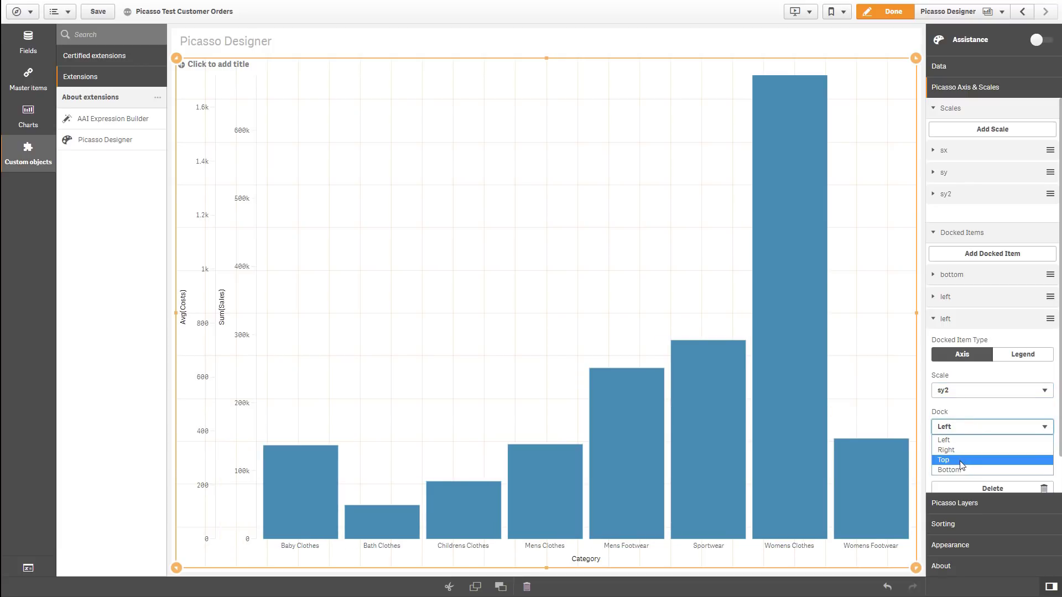
{"action": "left_click", "coordinate": [957, 452]}
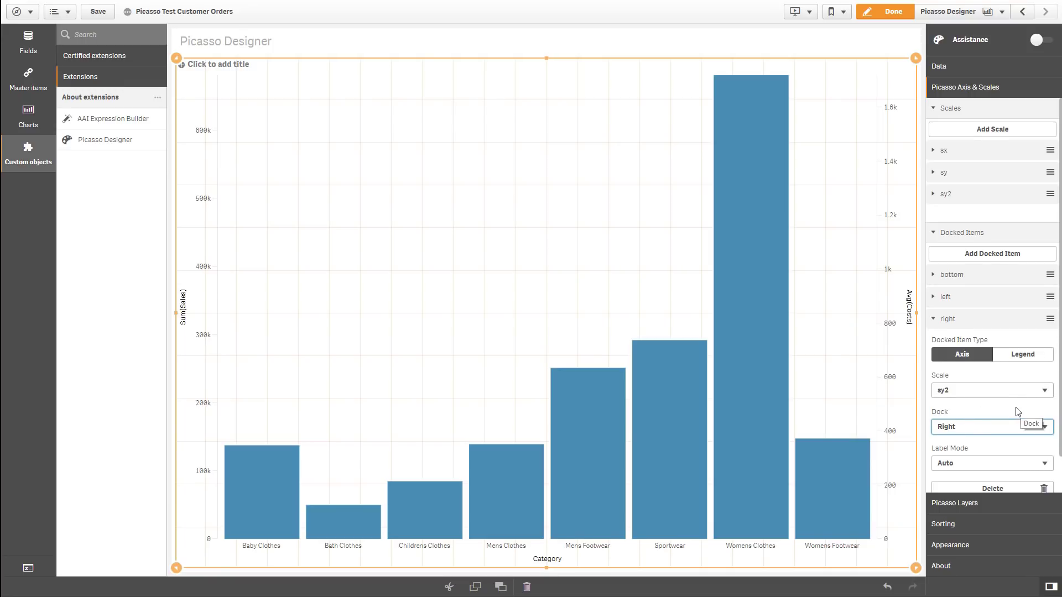
Add a Line & Area layer named Area1 and set its line type to Area.
{"action": "scroll", "coordinate": [1017, 426], "scroll_direction": "down", "scroll_amount": 1}
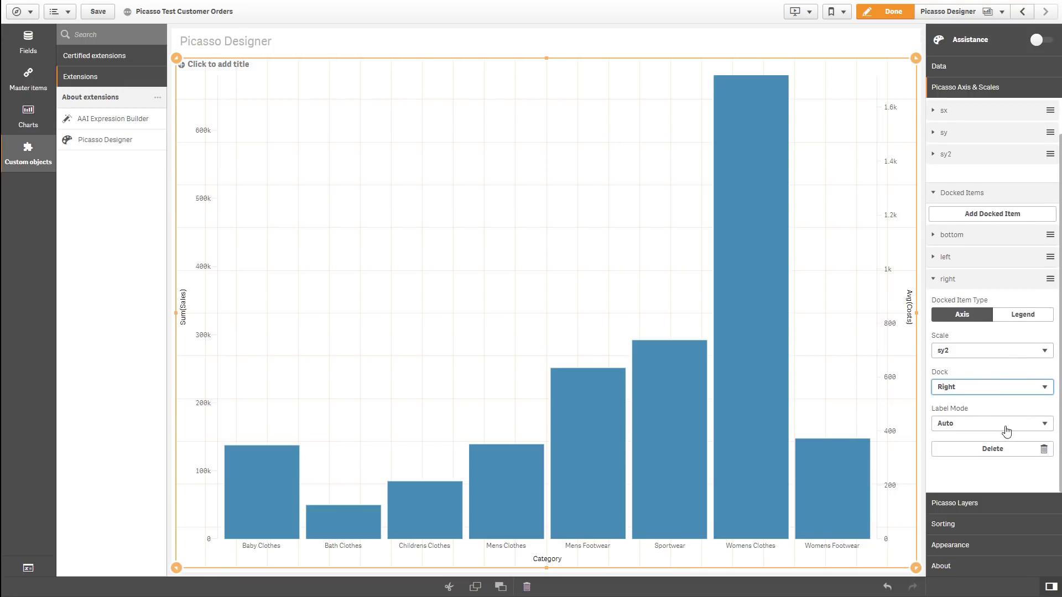
{"action": "left_click", "coordinate": [962, 506]}
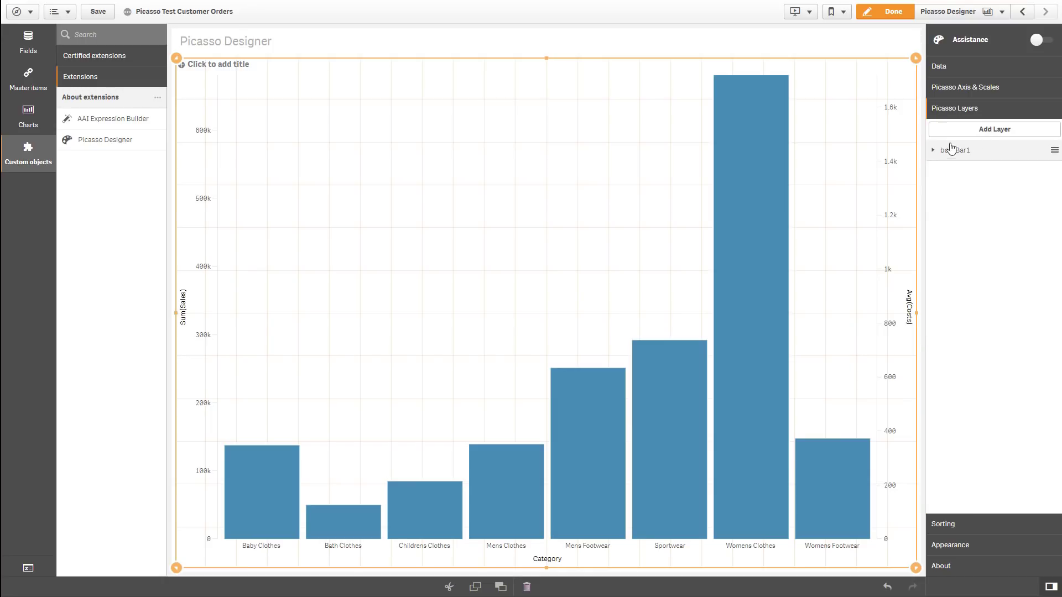
{"action": "left_click", "coordinate": [988, 131]}
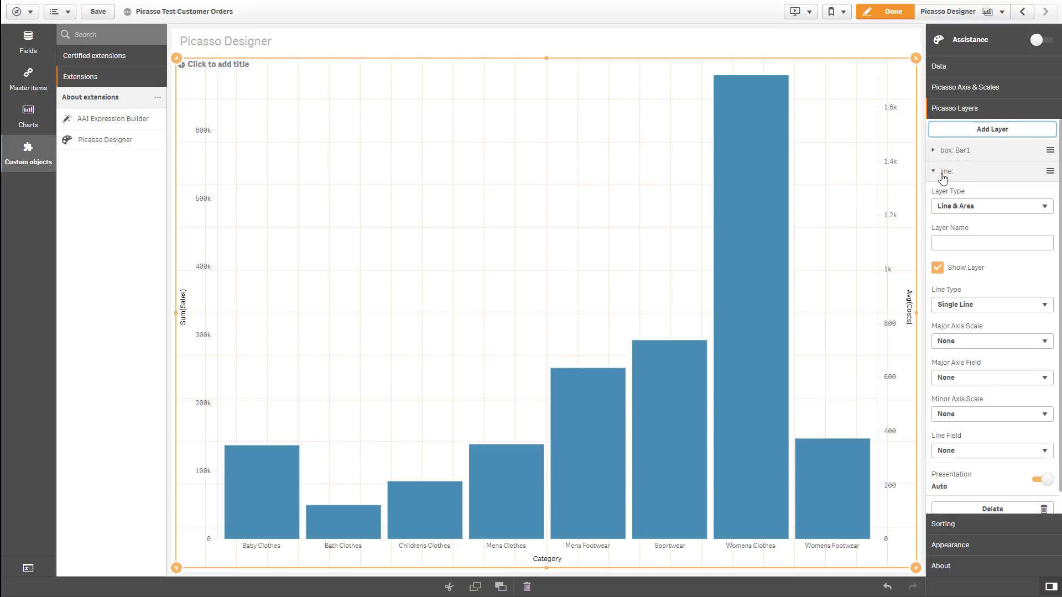
{"action": "left_click", "coordinate": [977, 209]}
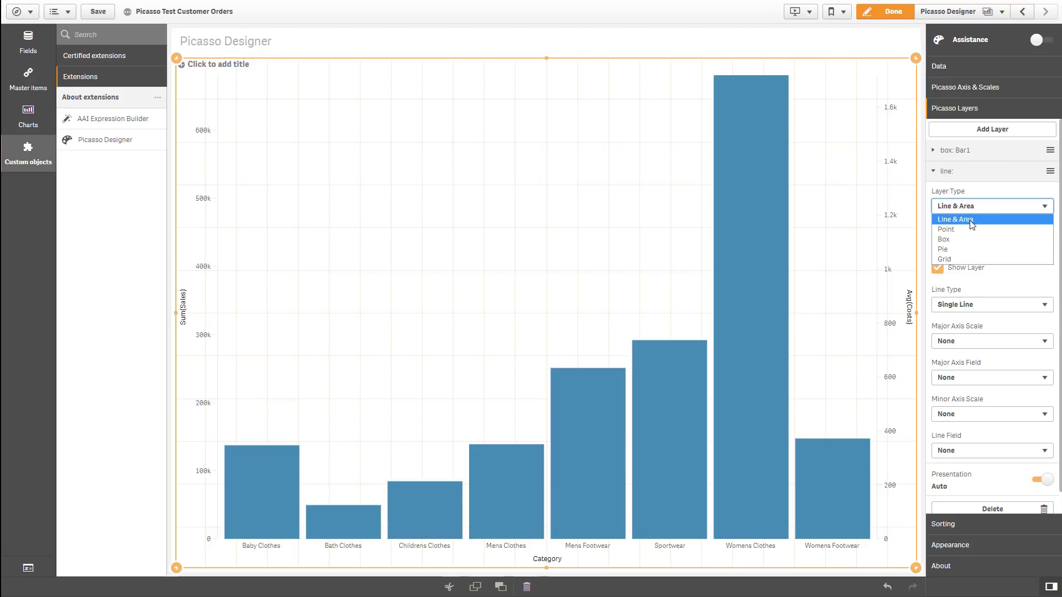
{"action": "left_click", "coordinate": [972, 221]}
{"action": "left_click", "coordinate": [948, 248]}
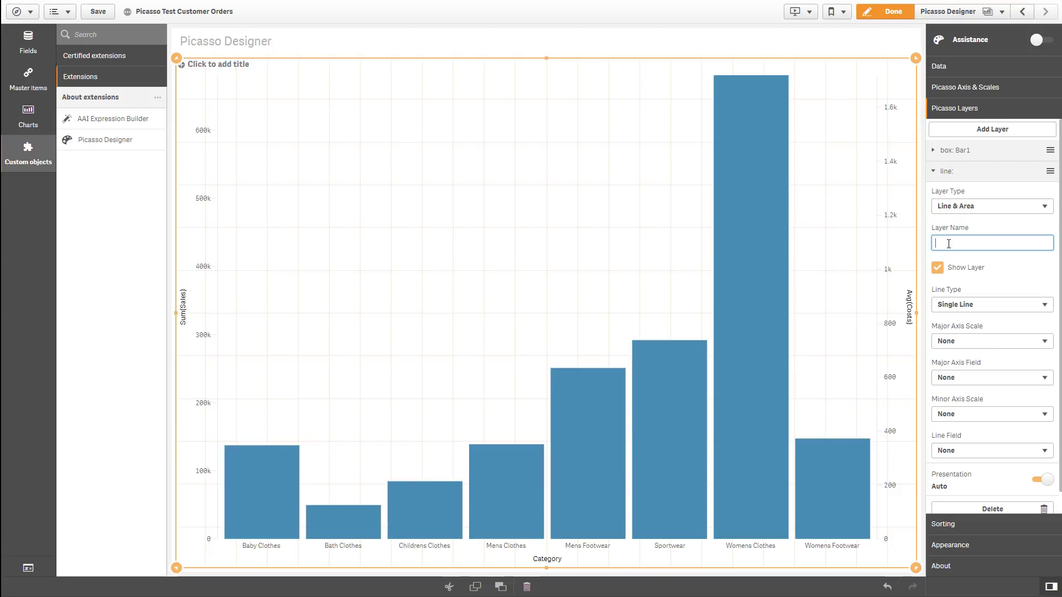
{"action": "key", "text": "Return"}
{"action": "left_click", "coordinate": [982, 307]}
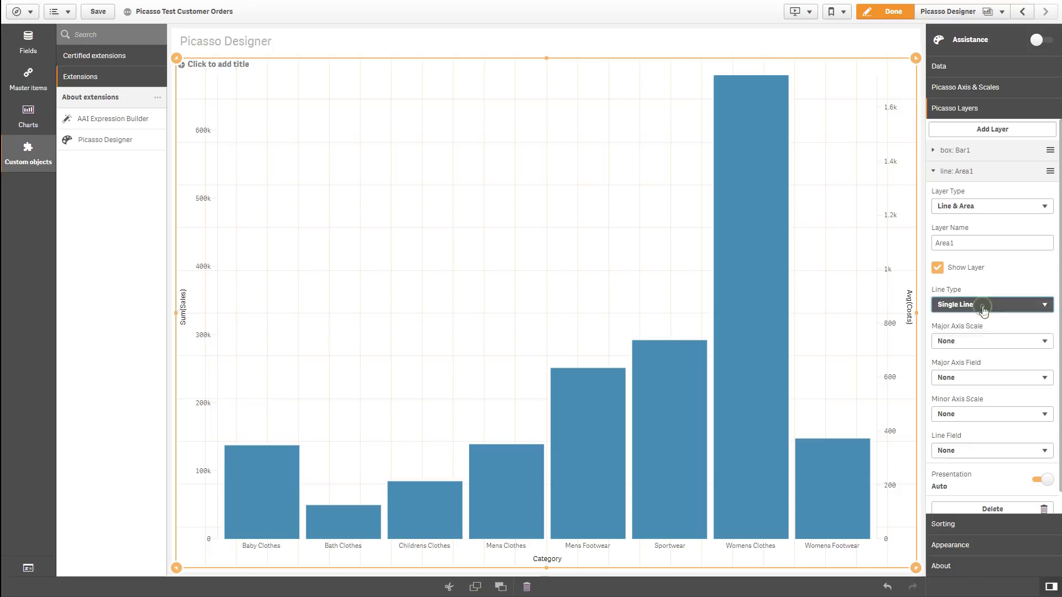
{"action": "left_click", "coordinate": [966, 327]}
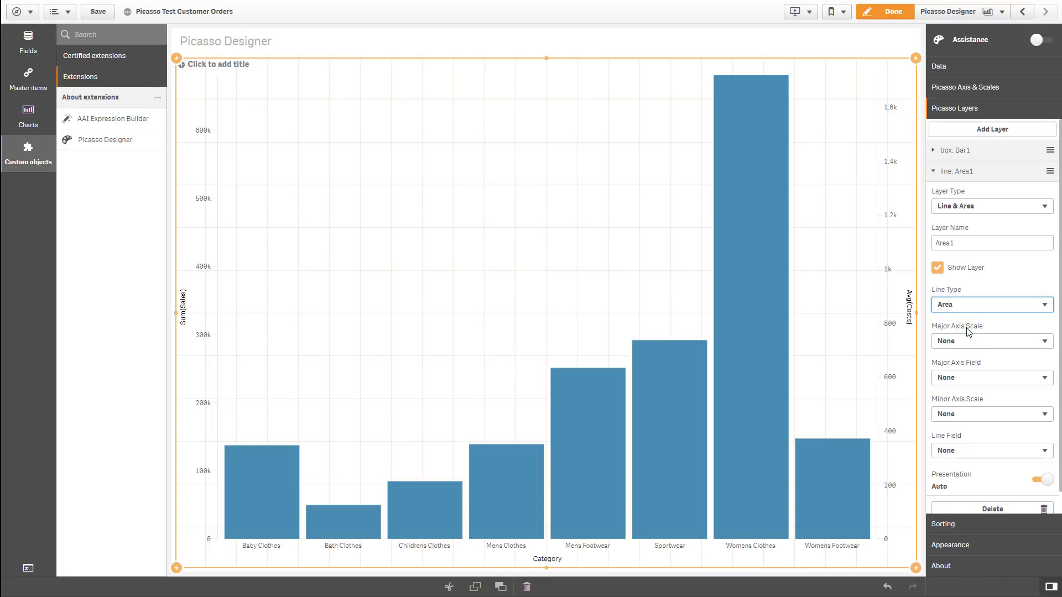
Set the Area1 layer's major axis scale to sx and its major axis field to Category.
{"action": "left_click", "coordinate": [972, 346]}
{"action": "left_click", "coordinate": [951, 370]}
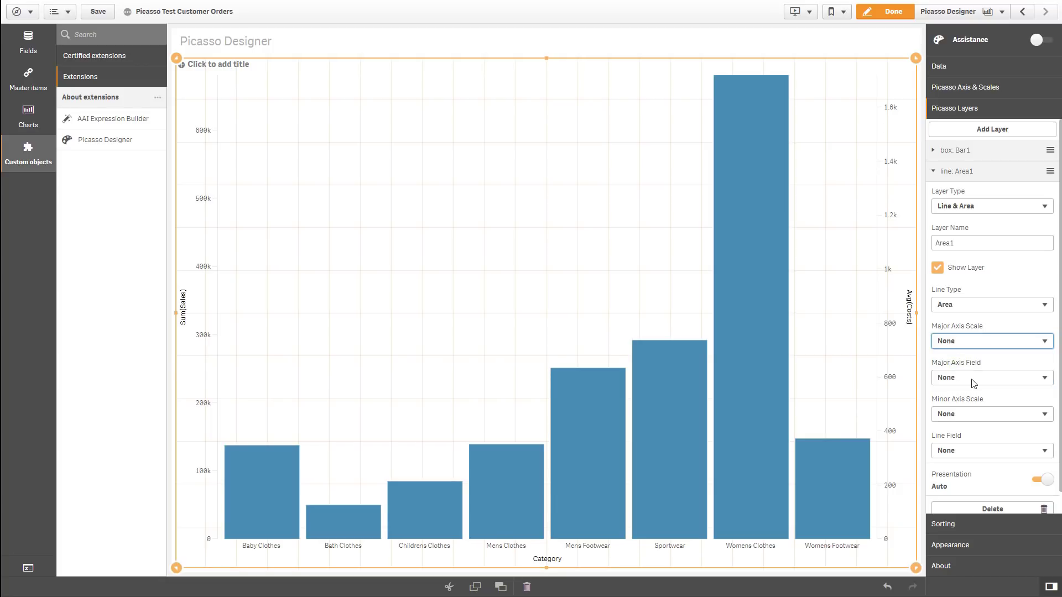
{"action": "left_click", "coordinate": [971, 380]}
{"action": "left_click", "coordinate": [965, 401]}
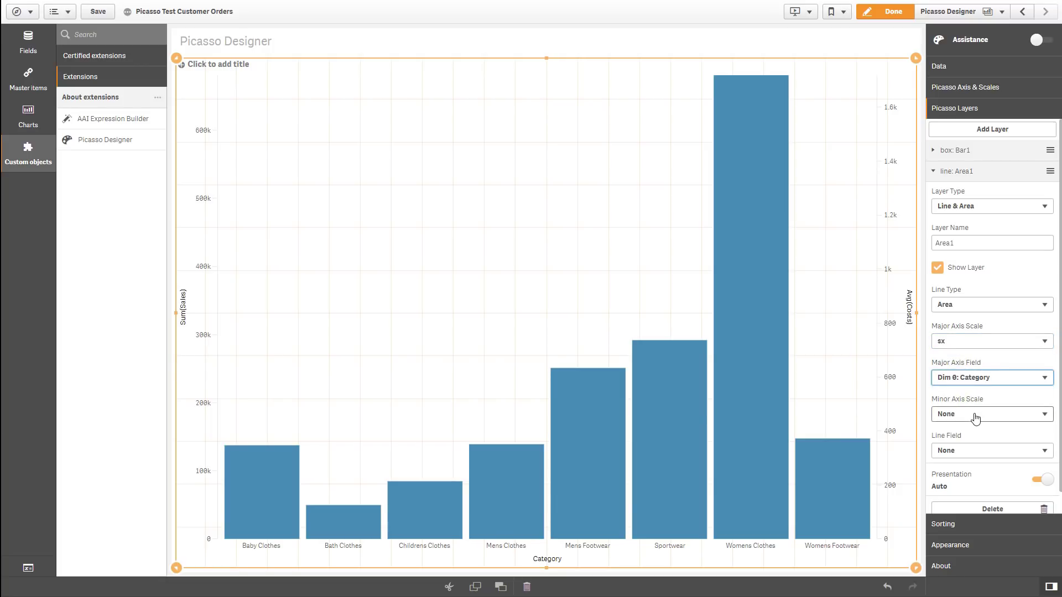
Set the Area1 layer's minor axis scale to sy2 and its line field to Avg(Costs).
{"action": "left_click", "coordinate": [974, 418]}
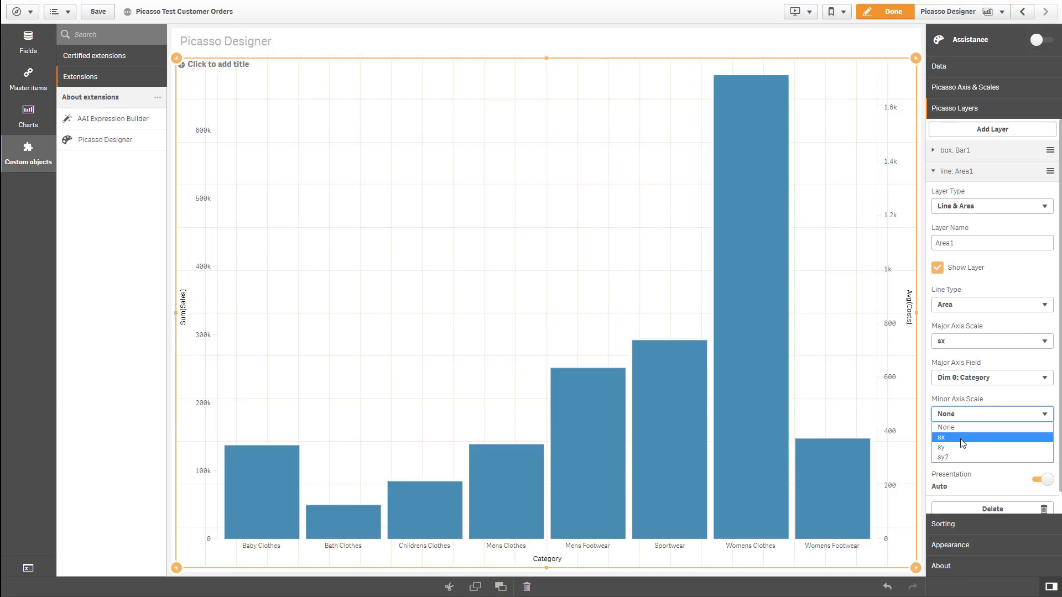
{"action": "left_click", "coordinate": [971, 456]}
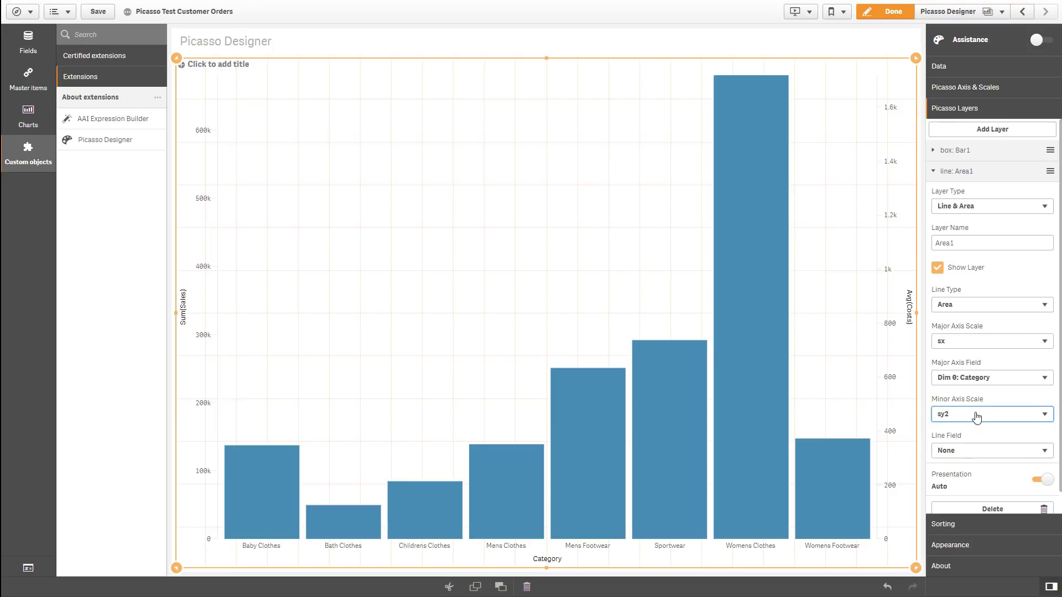
{"action": "left_click", "coordinate": [969, 453]}
{"action": "left_click", "coordinate": [969, 504]}
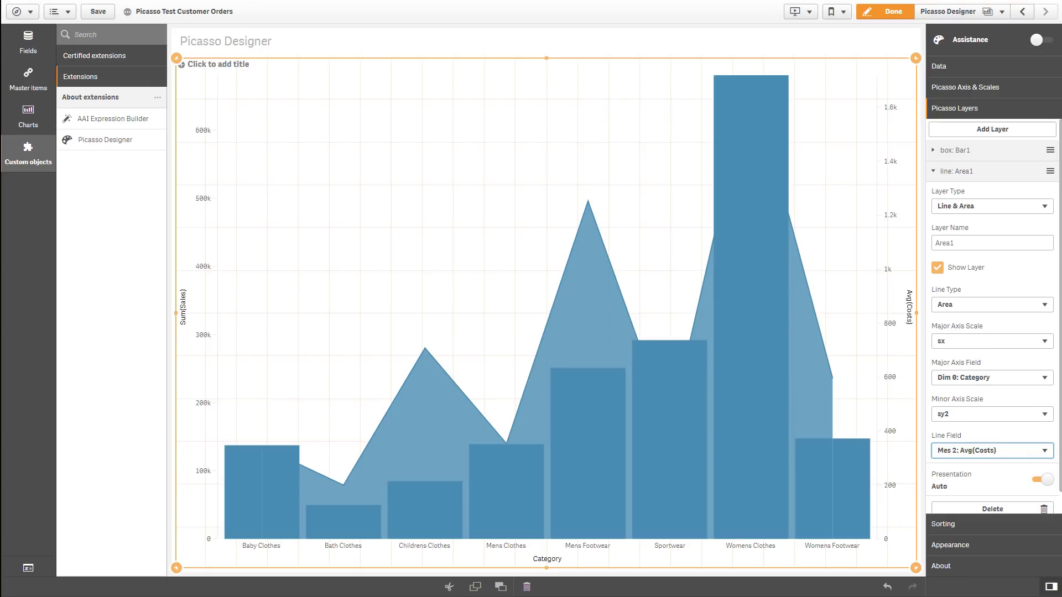
Switch the Area1 layer to custom presentation and set its curve to Monotone.
{"action": "scroll", "coordinate": [1046, 461], "scroll_direction": "down", "scroll_amount": 1}
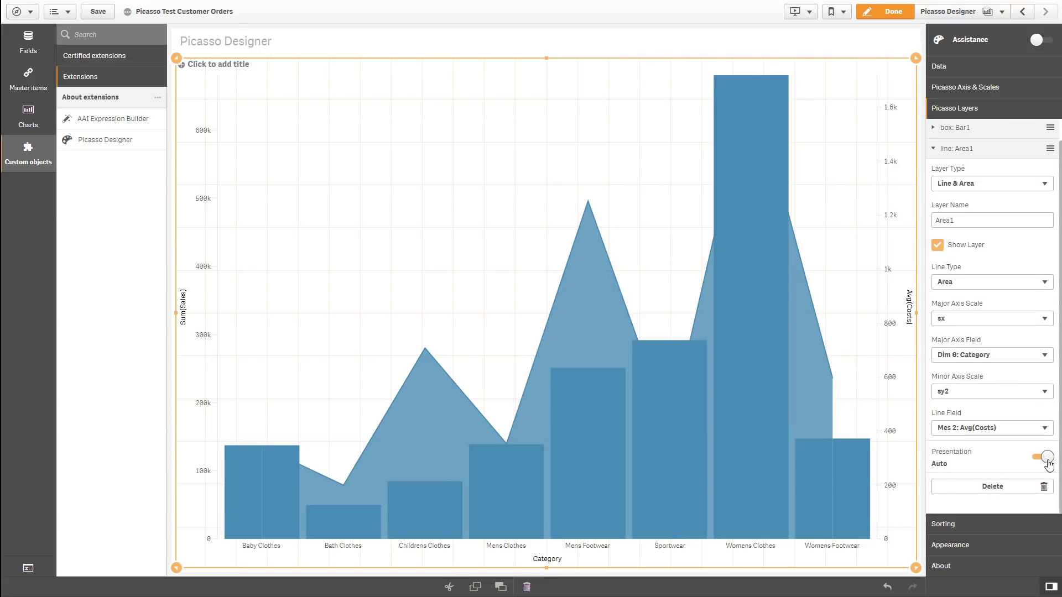
{"action": "left_click", "coordinate": [1047, 458]}
{"action": "left_click_drag", "start_coordinate": [1060, 369], "coordinate": [1058, 518]}
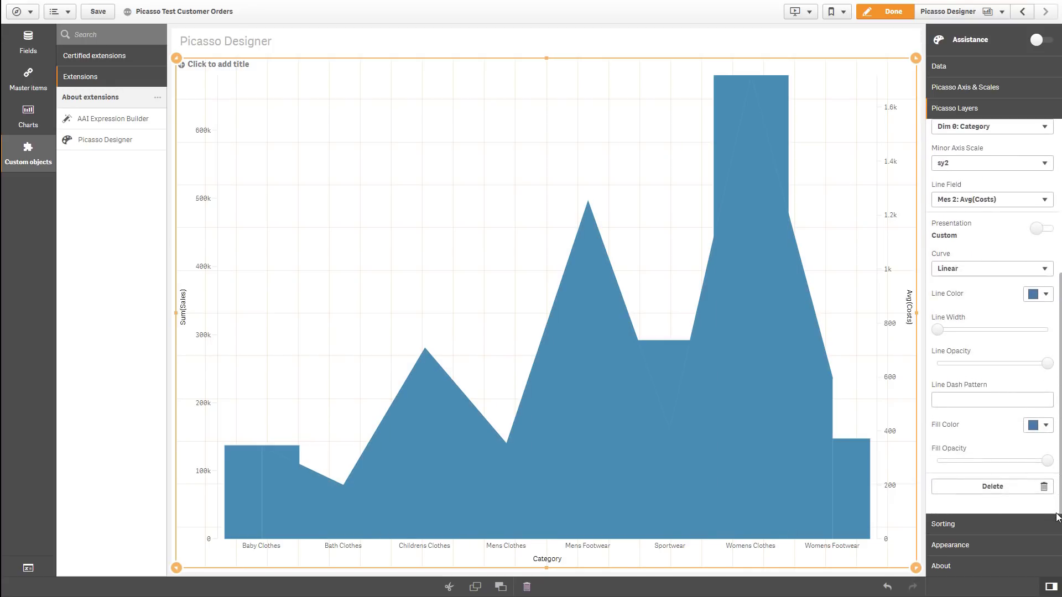
{"action": "left_click", "coordinate": [979, 269]}
{"action": "left_click", "coordinate": [971, 293]}
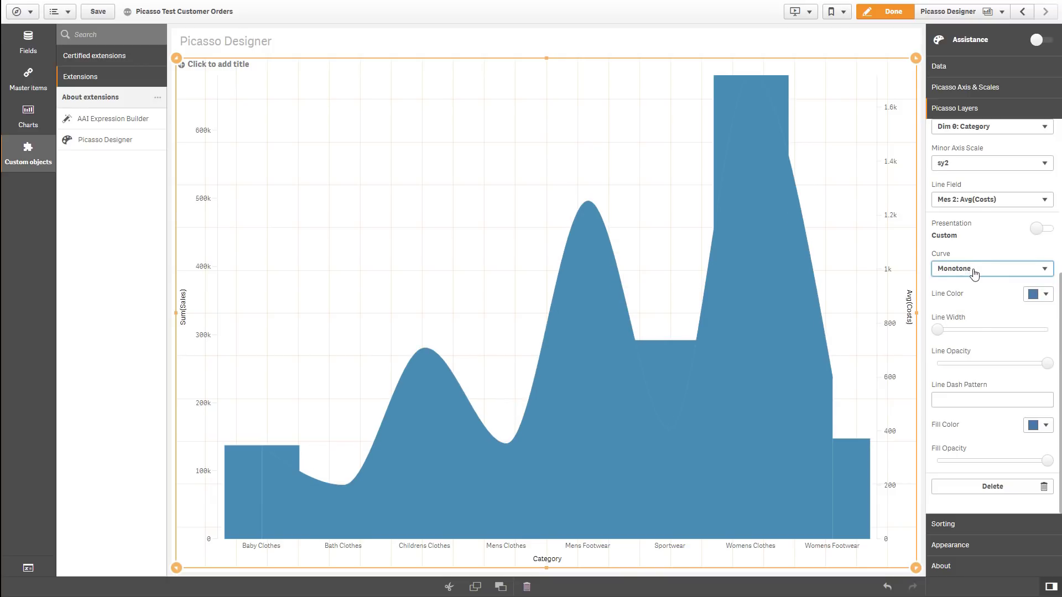
Color the Area1 line yellow (#ffcf02) and increase its width to about half of the available range.
{"action": "left_click", "coordinate": [1046, 295]}
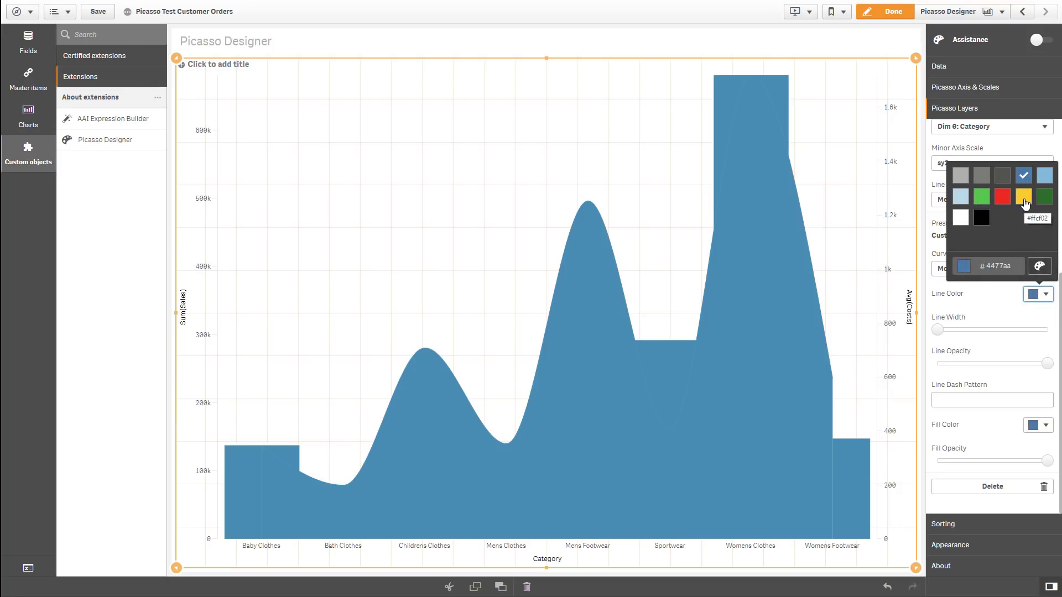
{"action": "left_click", "coordinate": [1024, 198]}
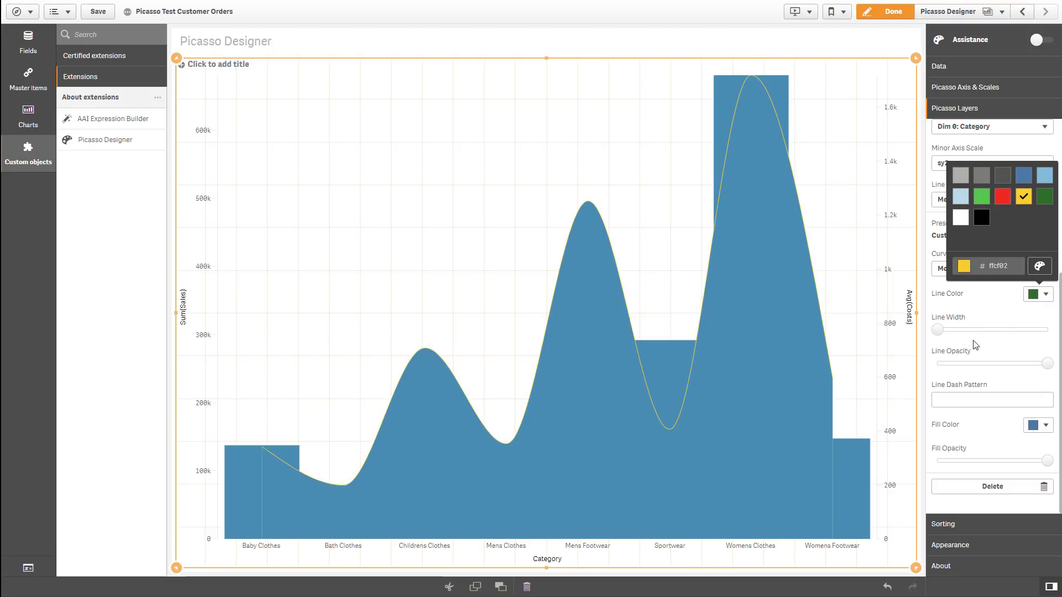
{"action": "left_click_drag", "start_coordinate": [937, 331], "coordinate": [991, 330]}
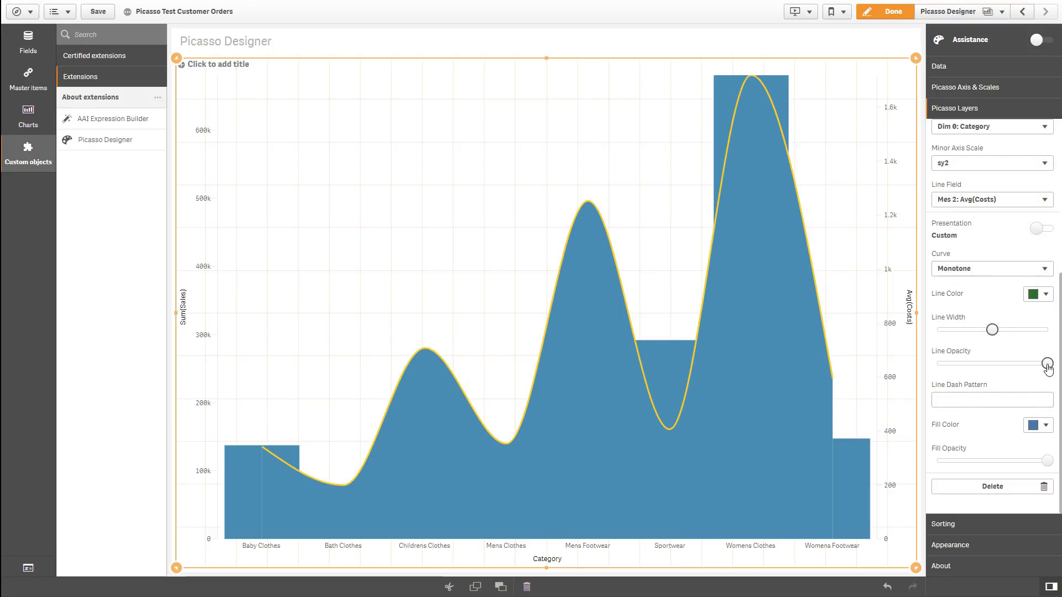
Fill the Area1 area with light grey (#b0afae) and lower the fill opacity to about a quarter.
{"action": "left_click", "coordinate": [1045, 426]}
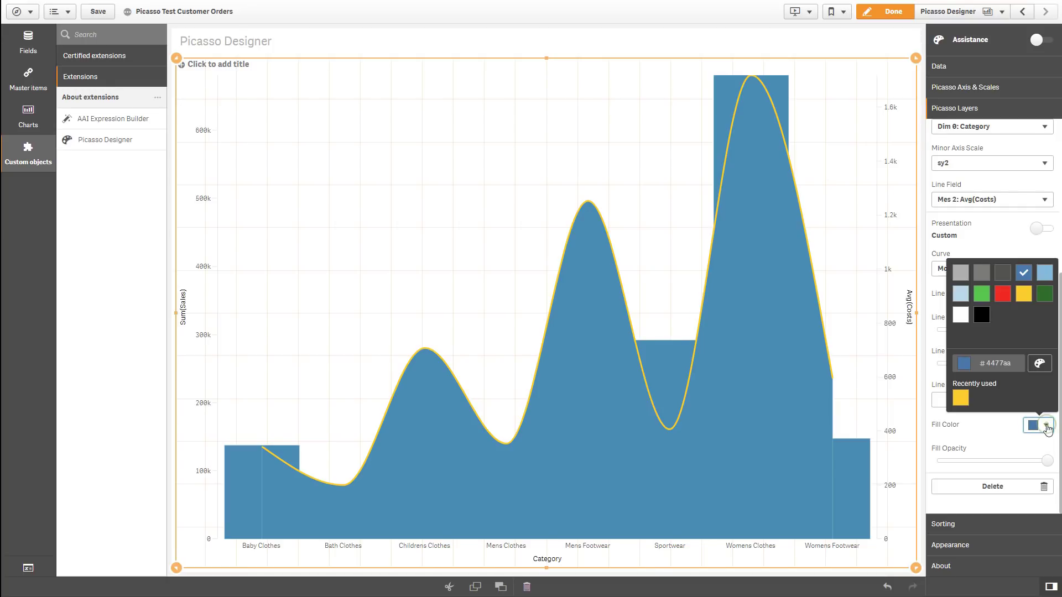
{"action": "left_click", "coordinate": [960, 281]}
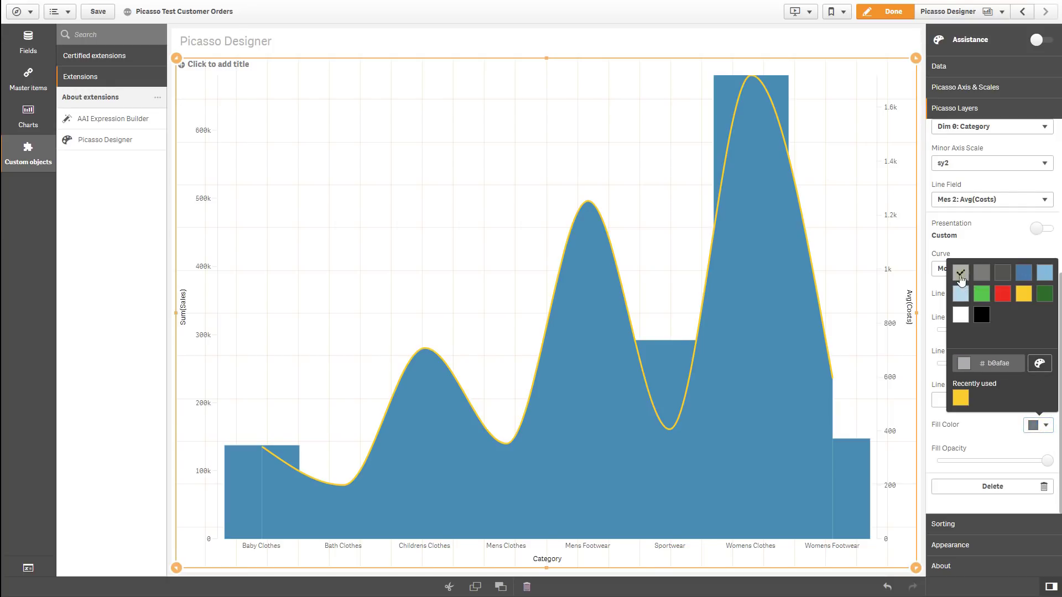
{"action": "left_click_drag", "start_coordinate": [1047, 461], "coordinate": [967, 463]}
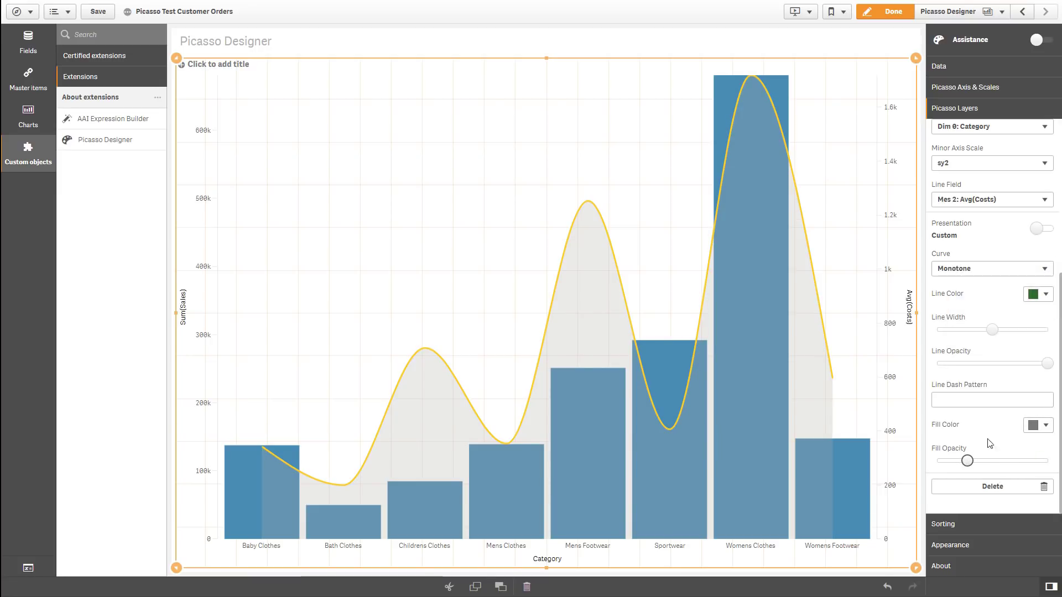
Set the Area1 line dash pattern to 5,5.
{"action": "left_click", "coordinate": [945, 402]}
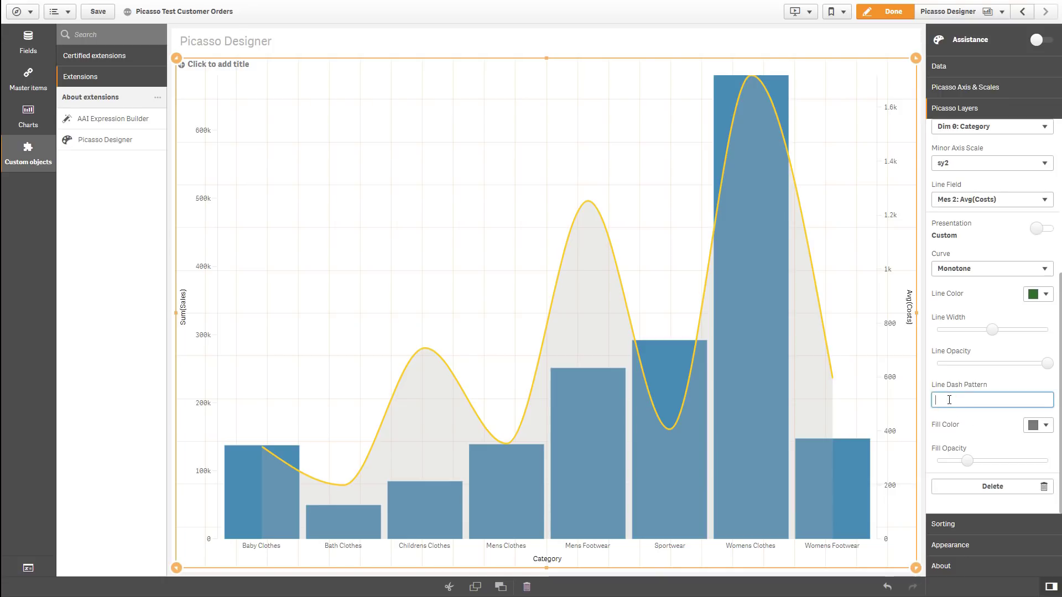
{"action": "type", "text": "5,5"}
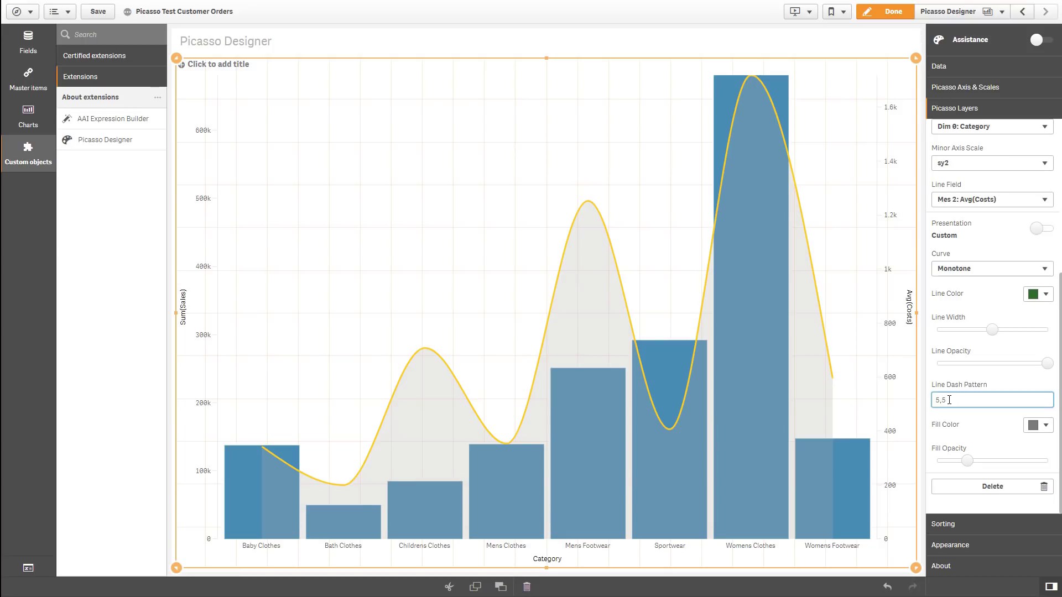
{"action": "key", "text": "Return"}
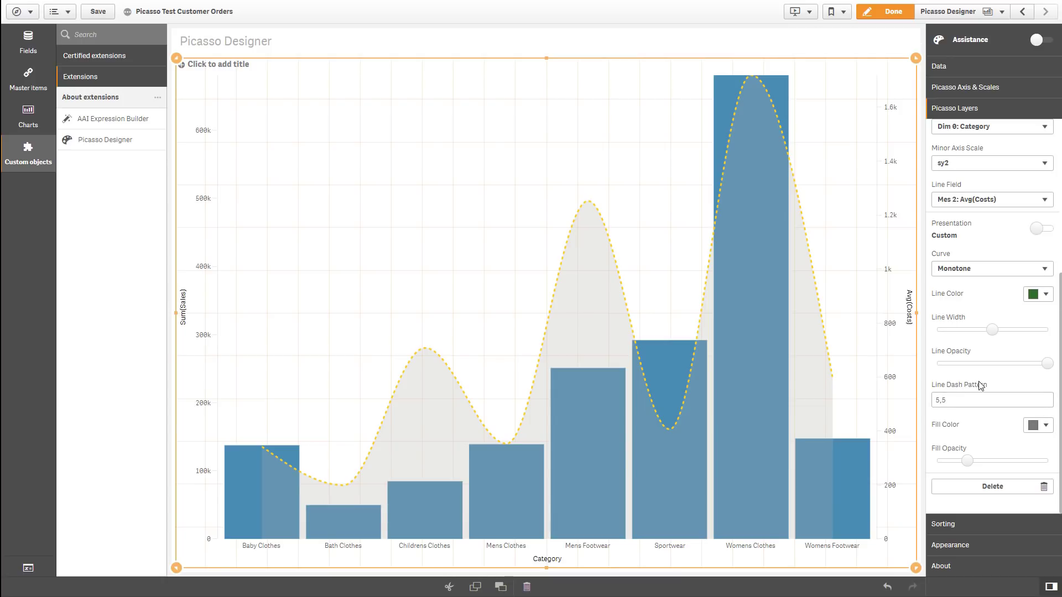
Reorder the layers so that Area1 comes before Bar1 and is drawn behind the bars.
{"action": "scroll", "coordinate": [986, 387], "scroll_direction": "up", "scroll_amount": 5}
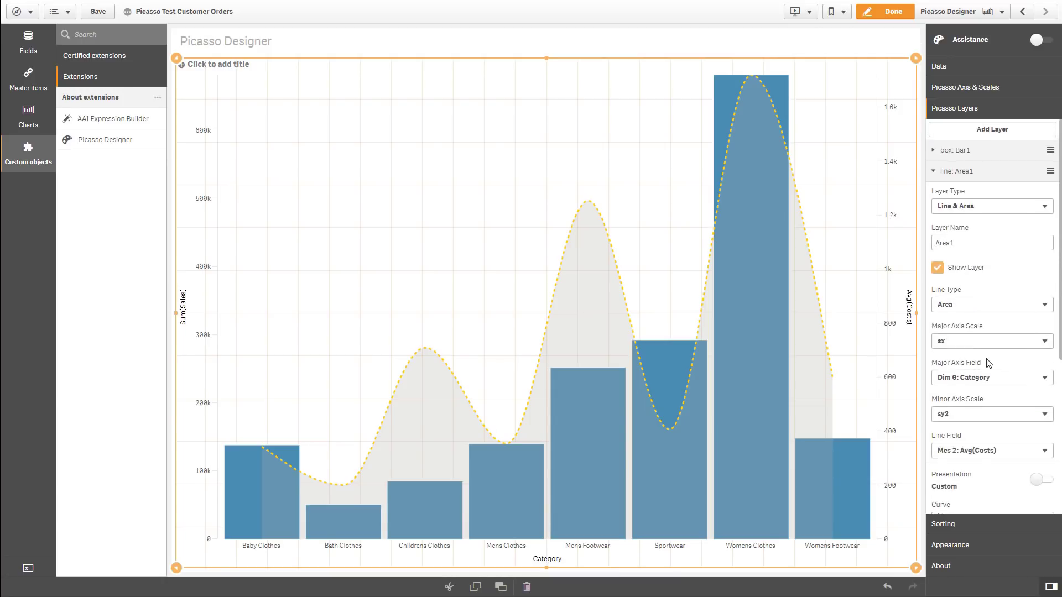
{"action": "left_click", "coordinate": [934, 172]}
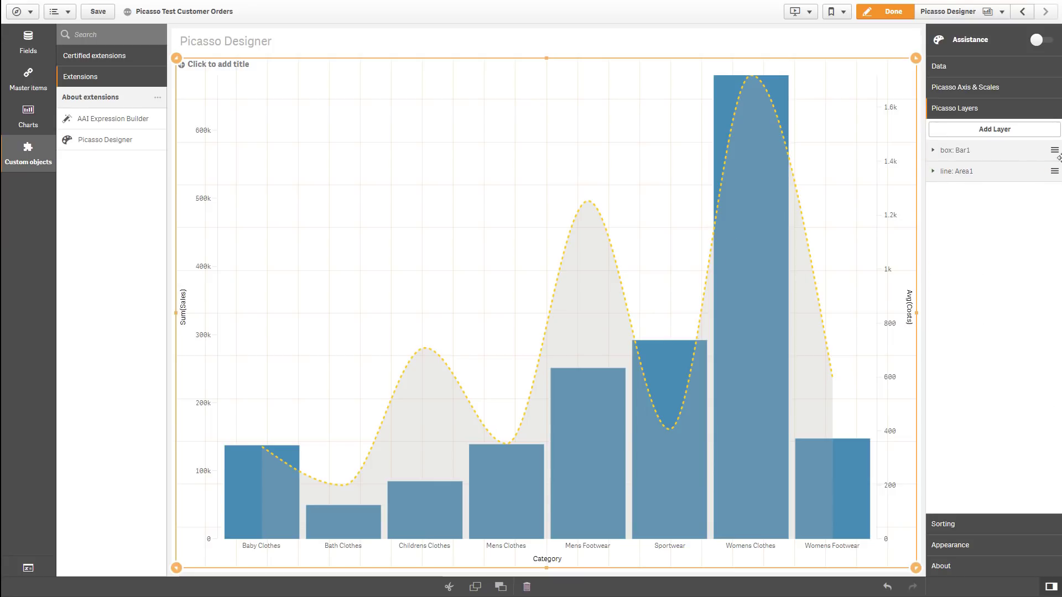
{"action": "left_click_drag", "start_coordinate": [1054, 171], "coordinate": [1052, 151]}
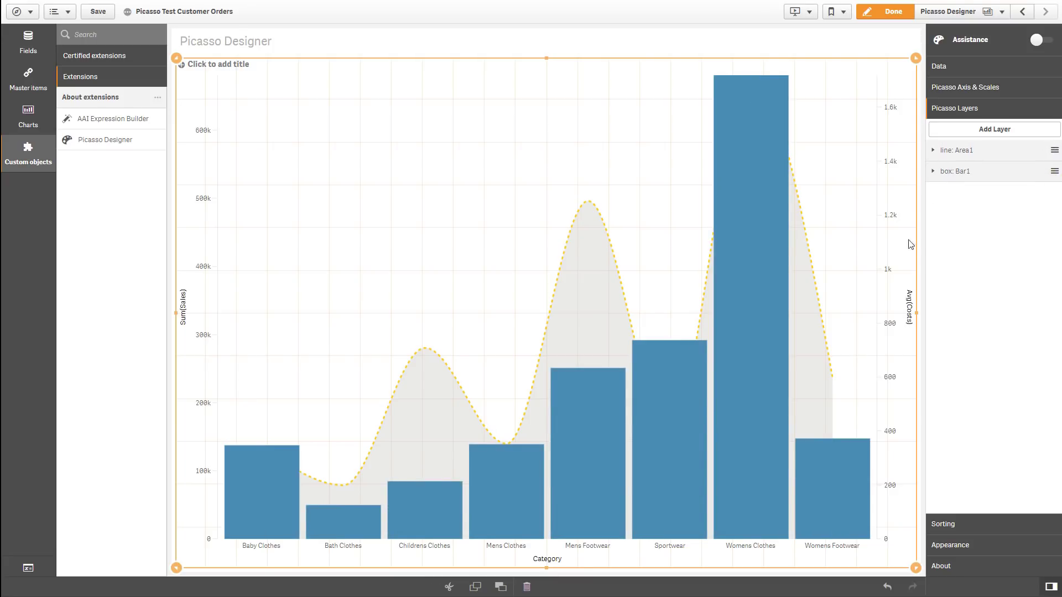
Increase the padding of the sx scale to about a third of its range to narrow the bars.
{"action": "left_click", "coordinate": [934, 172]}
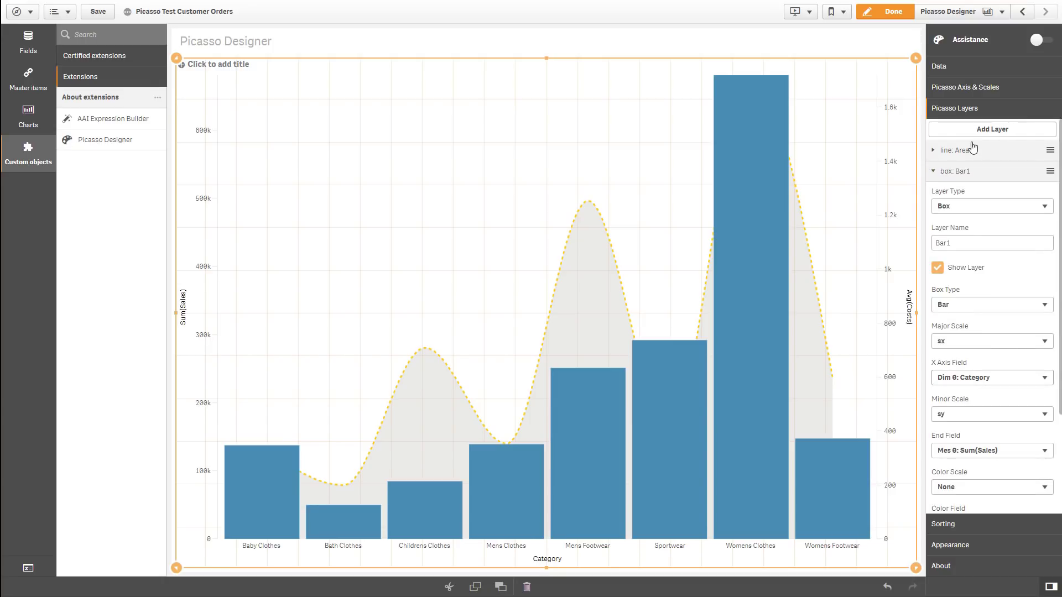
{"action": "left_click", "coordinate": [968, 90]}
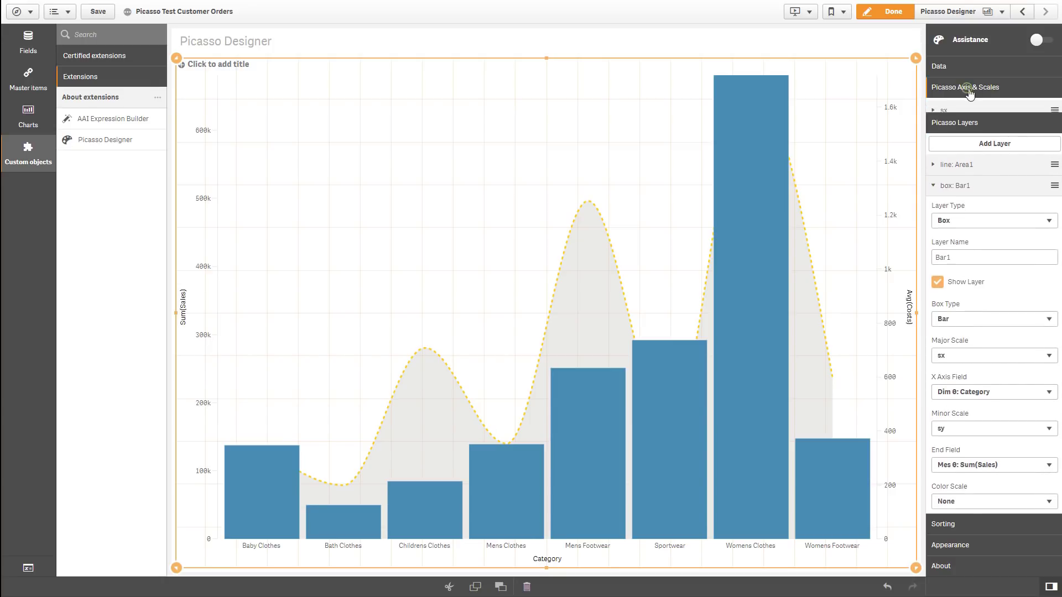
{"action": "left_click", "coordinate": [934, 111]}
{"action": "left_click_drag", "start_coordinate": [947, 277], "coordinate": [977, 284]}
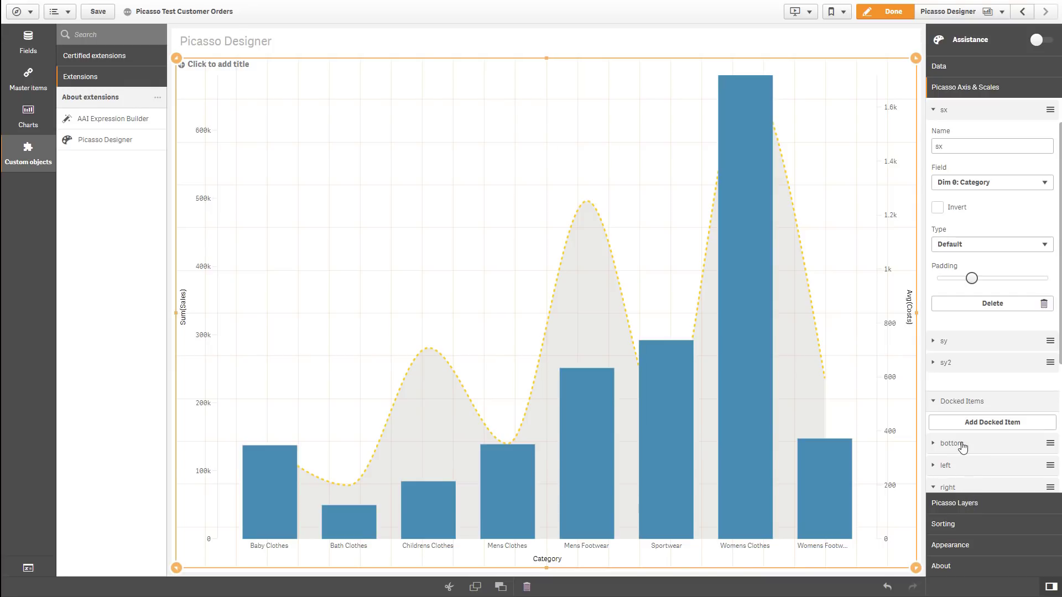
Switch the Bar1 layer to custom presentation and set its box fill color to light blue (#7db8da).
{"action": "left_click", "coordinate": [954, 504]}
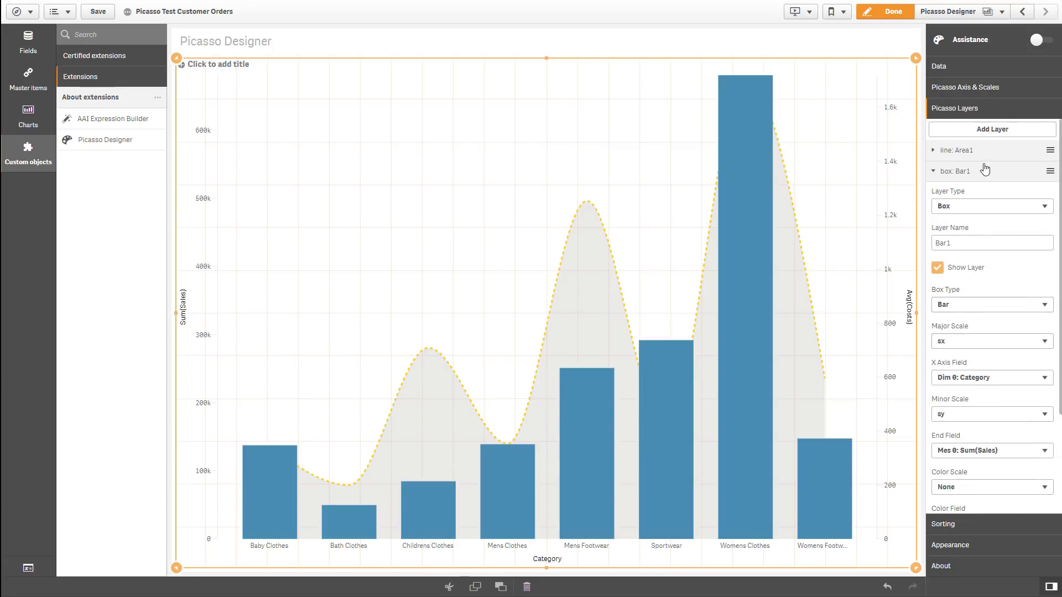
{"action": "scroll", "coordinate": [1001, 417], "scroll_direction": "down", "scroll_amount": 3}
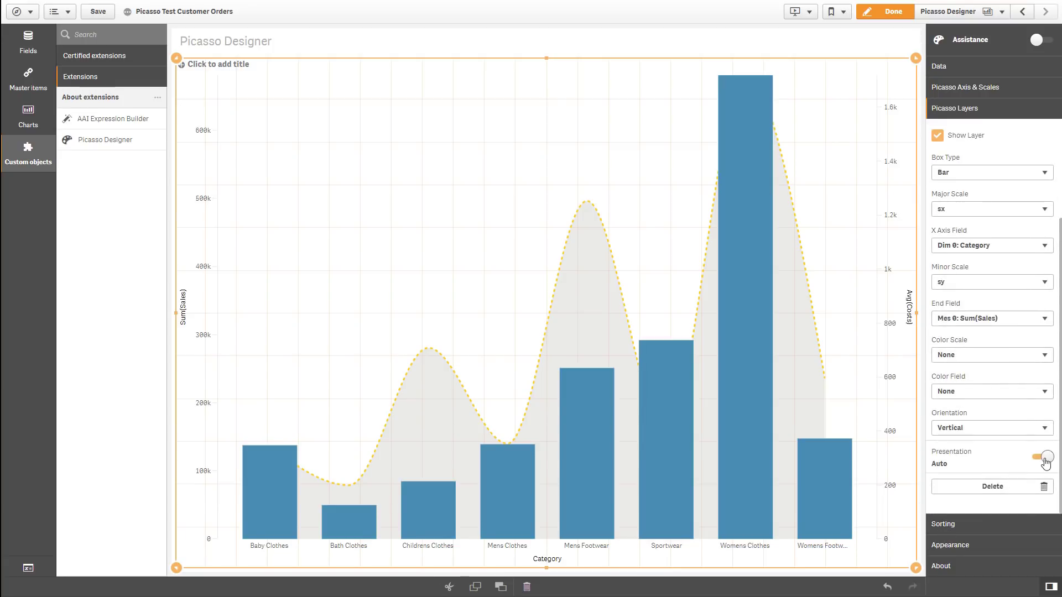
{"action": "scroll", "coordinate": [1001, 455], "scroll_direction": "down", "scroll_amount": 2}
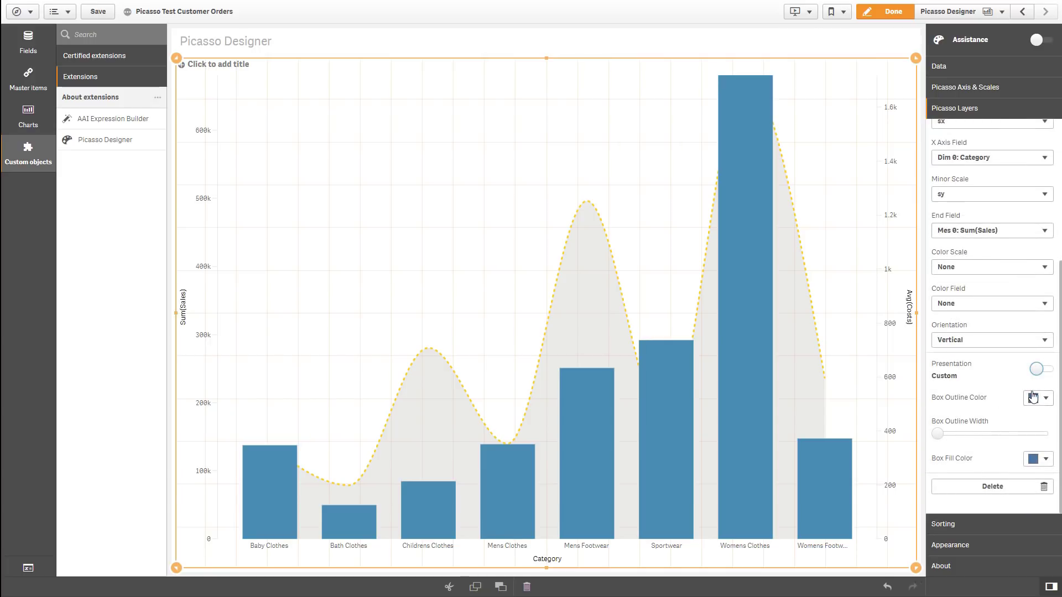
{"action": "left_click", "coordinate": [1044, 464]}
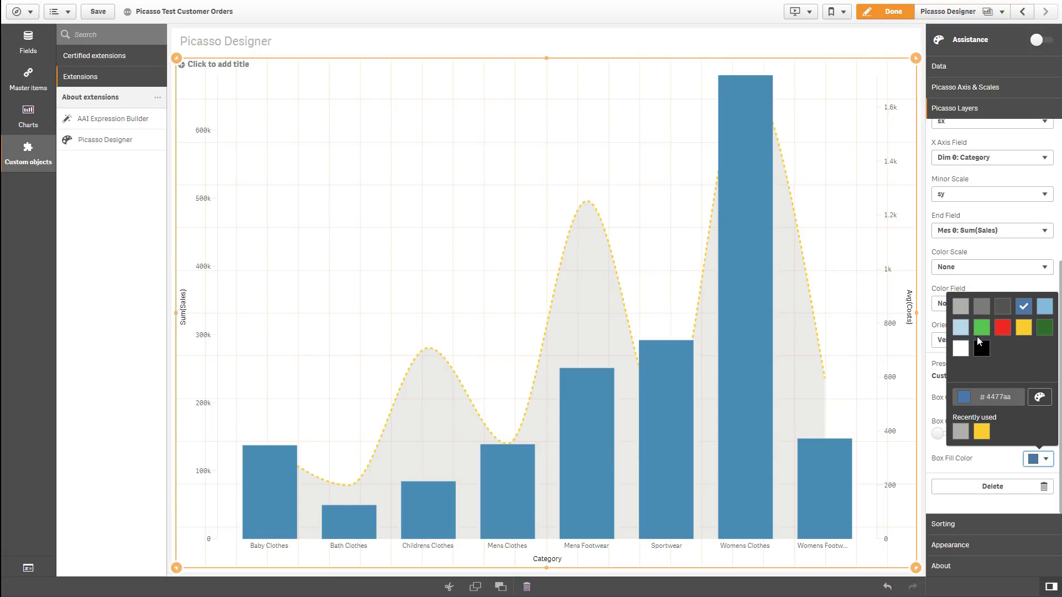
{"action": "left_click", "coordinate": [1045, 307]}
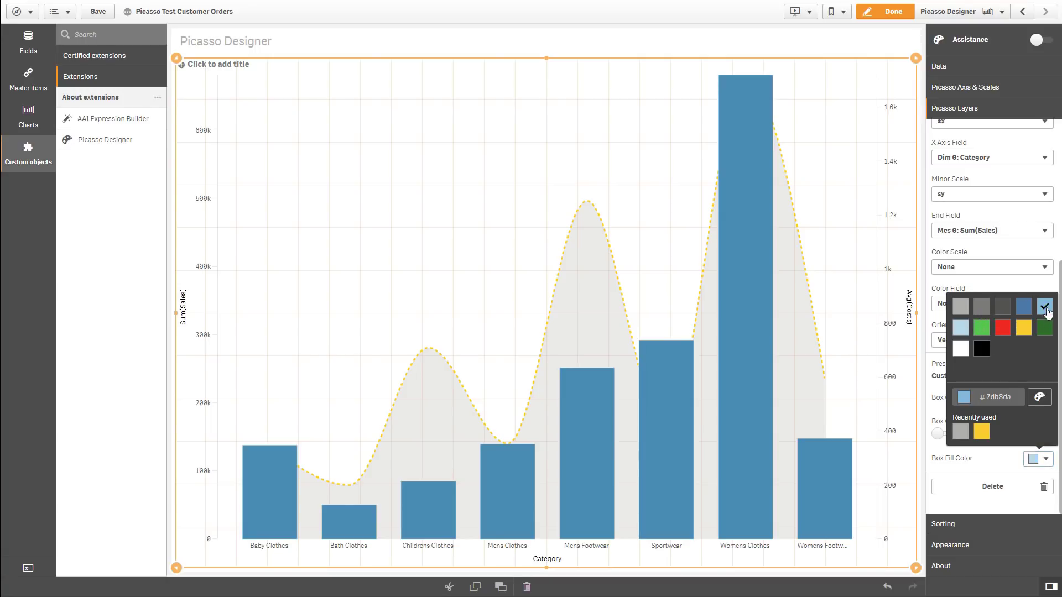
Set the Bar1 layer's box outline width to about half of its range and the box outline color to blue (#4477aa).
{"action": "left_click", "coordinate": [999, 469]}
{"action": "left_click_drag", "start_coordinate": [938, 433], "coordinate": [960, 435]}
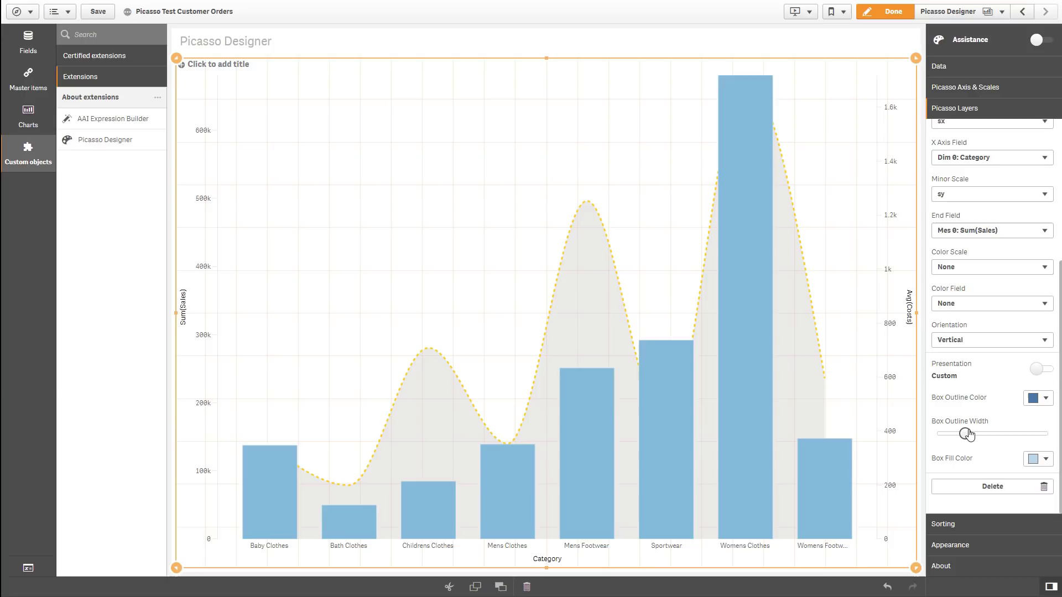
{"action": "left_click_drag", "start_coordinate": [967, 434], "coordinate": [991, 436]}
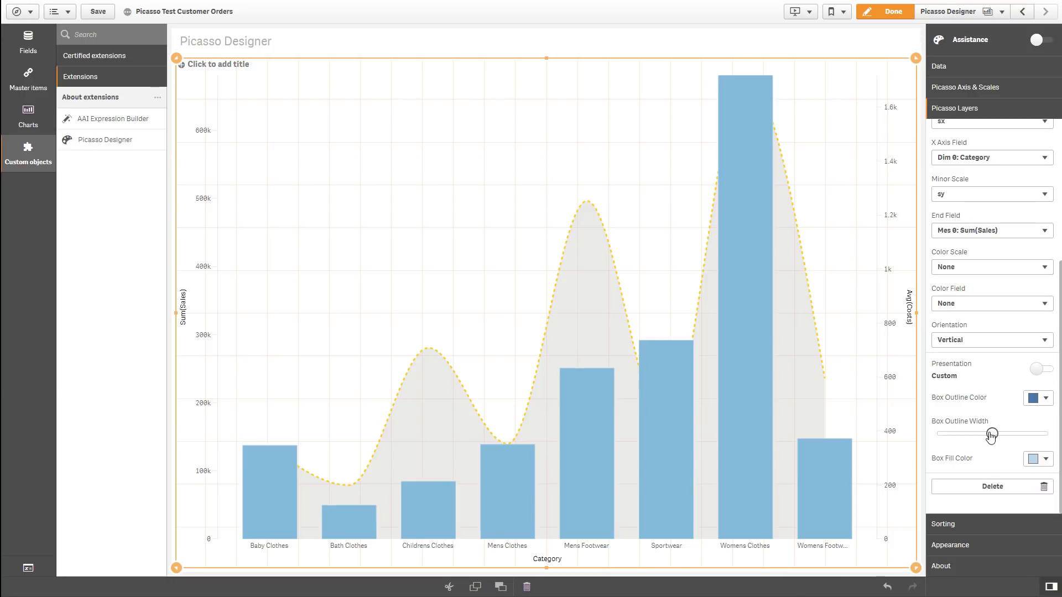
{"action": "left_click", "coordinate": [1041, 399]}
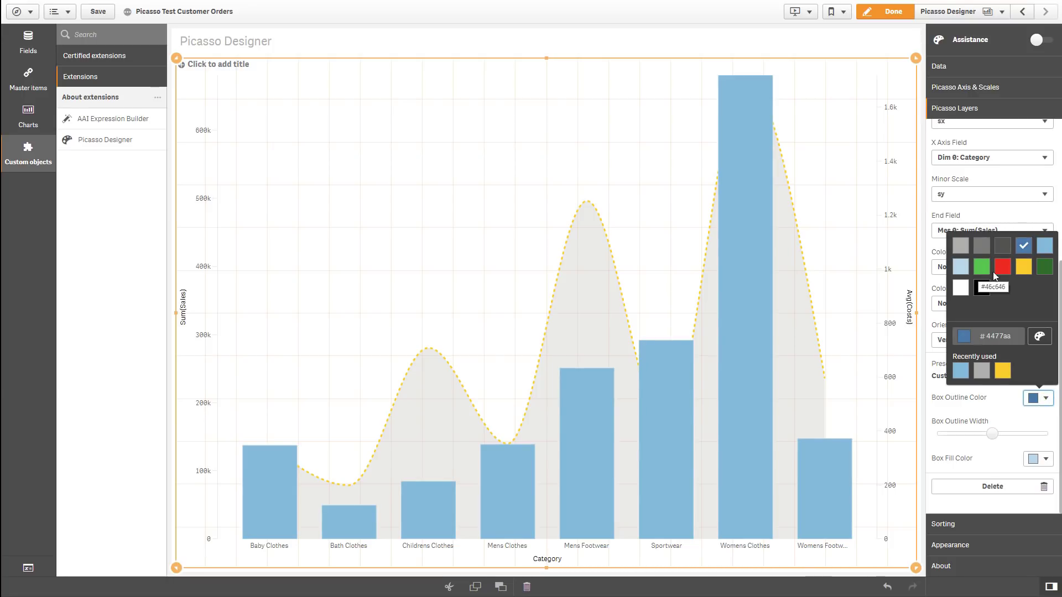
{"action": "left_click", "coordinate": [1023, 246]}
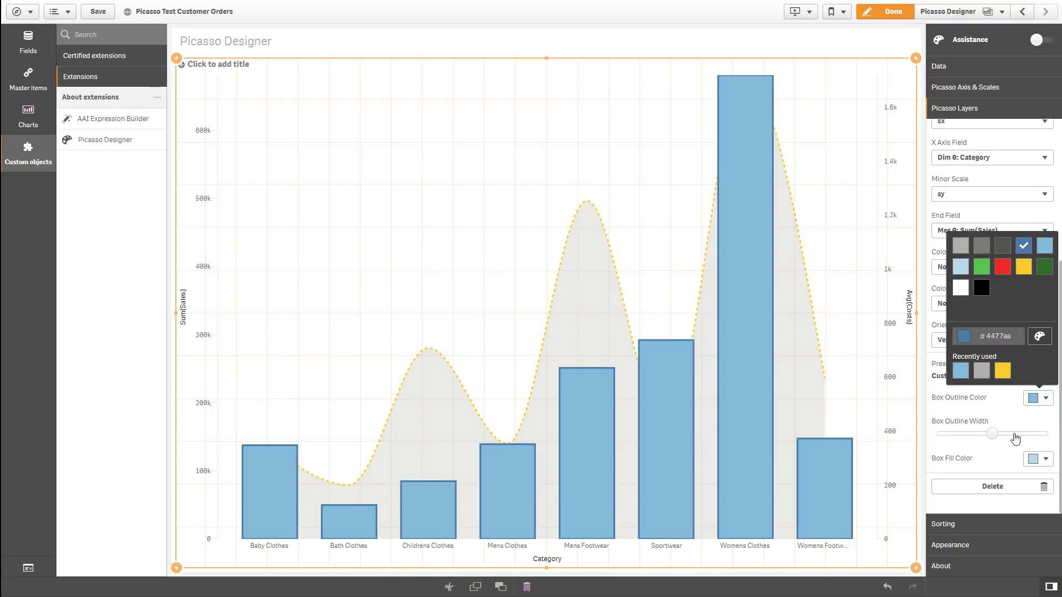
{"action": "left_click", "coordinate": [1023, 419]}
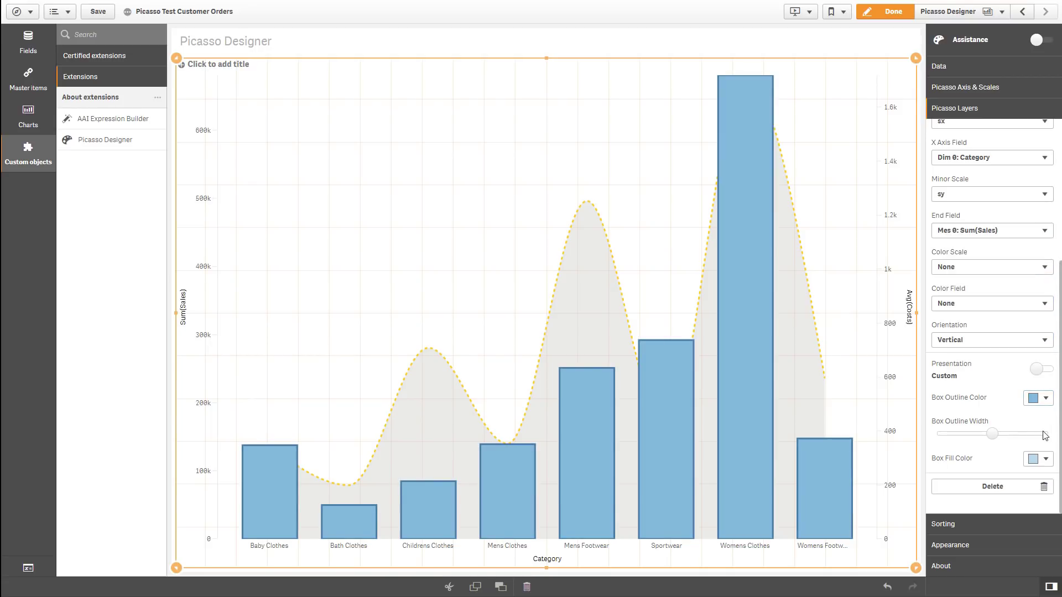
Move Sum(Sales) above Category in the sorting order so the bars are sorted by sales.
{"action": "left_click", "coordinate": [966, 530]}
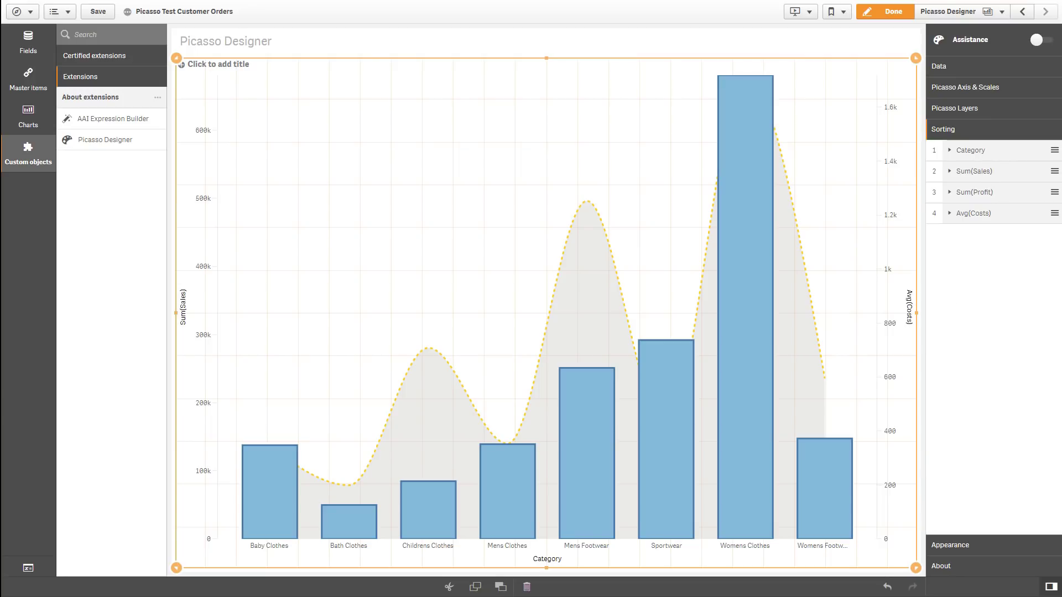
{"action": "left_click_drag", "start_coordinate": [1054, 171], "coordinate": [1054, 150]}
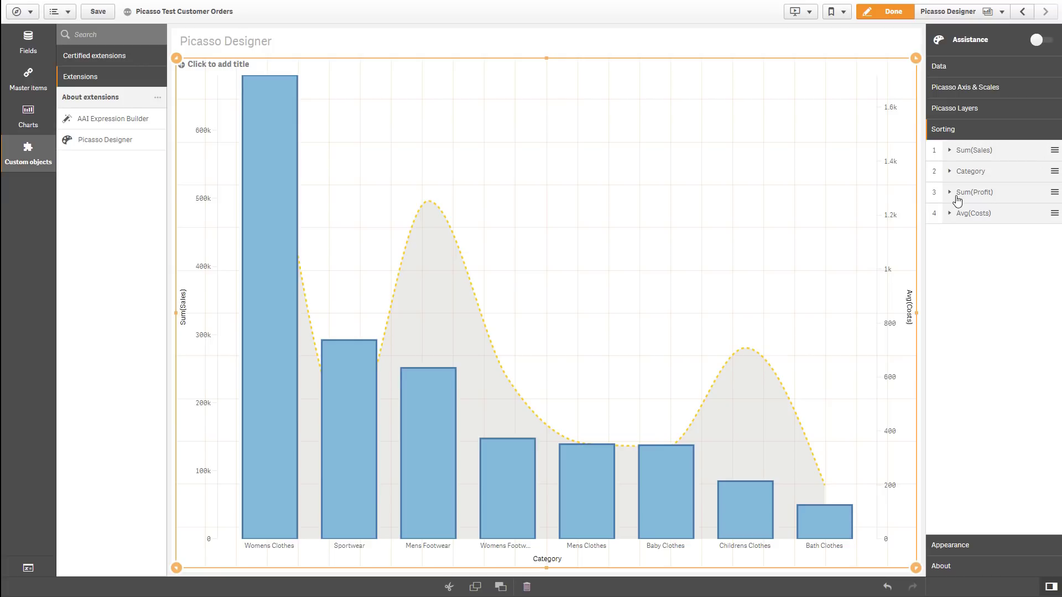
Set the Expand Scale value of the sy scale to 0.01 and collapse the scale and docked item settings.
{"action": "left_click", "coordinate": [965, 89]}
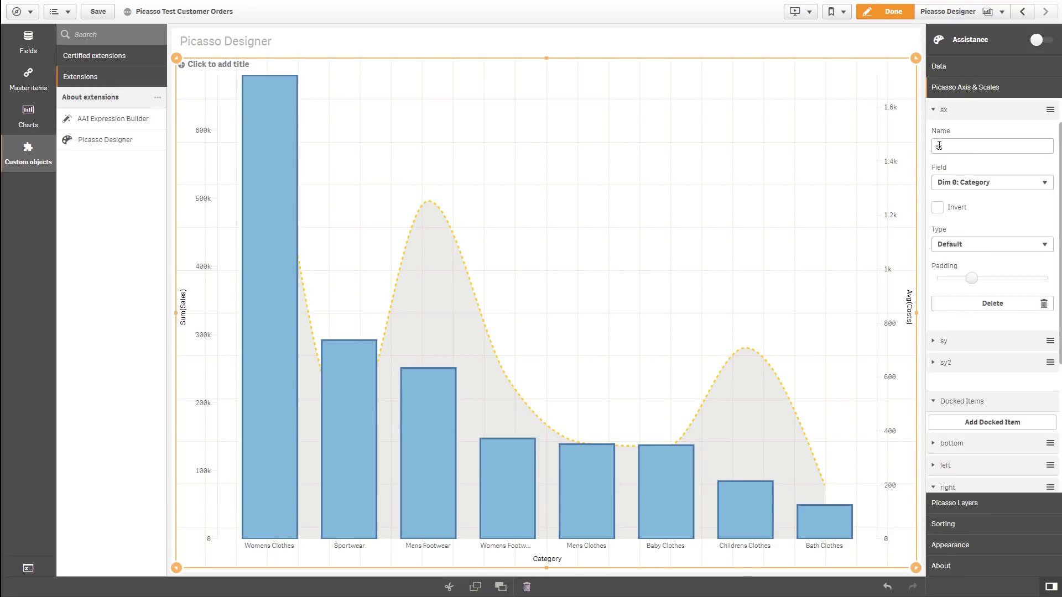
{"action": "left_click", "coordinate": [933, 110]}
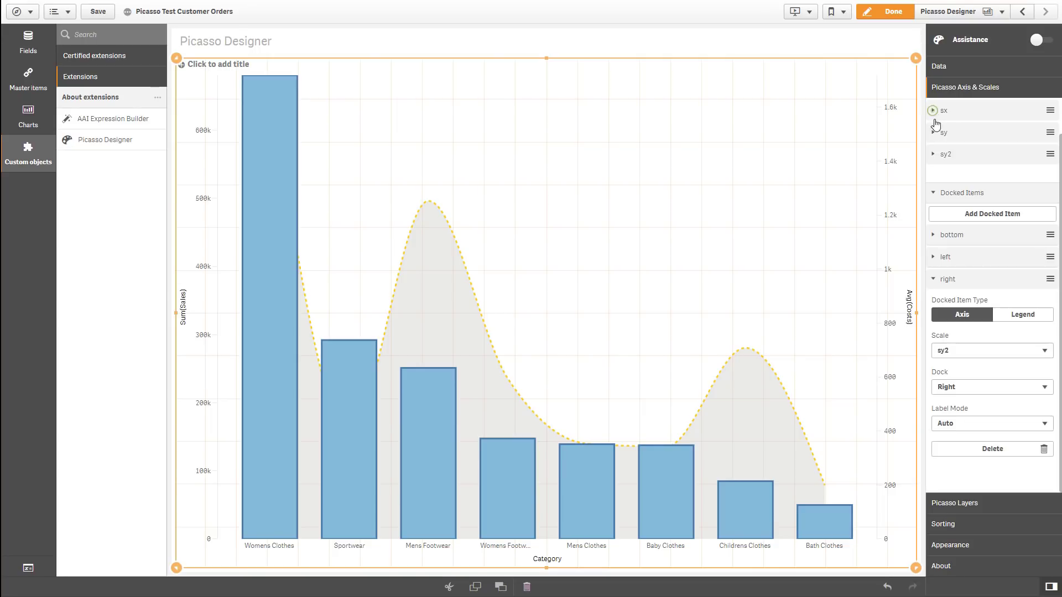
{"action": "left_click", "coordinate": [935, 135]}
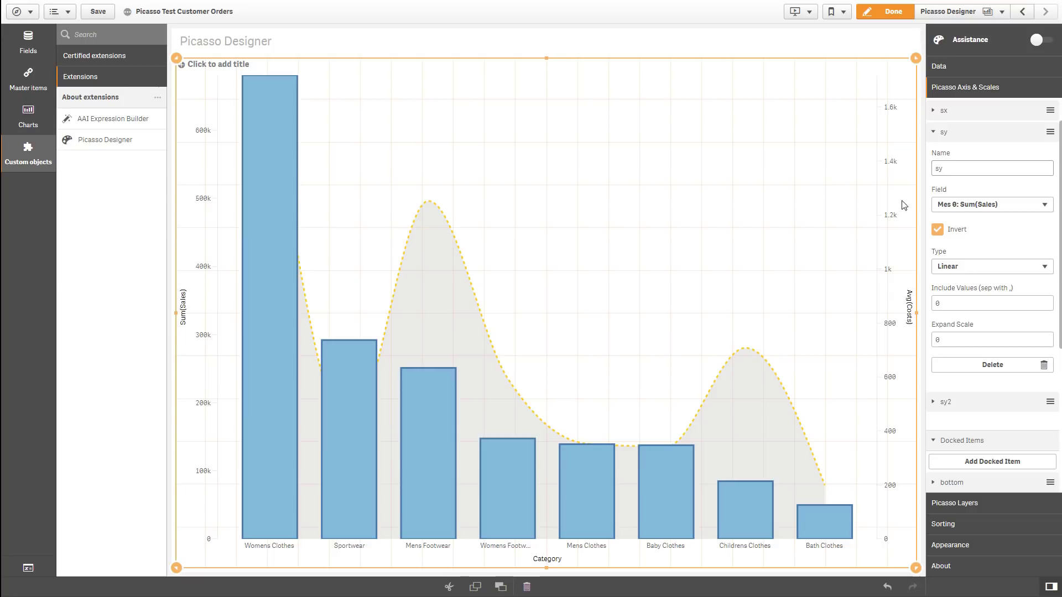
{"action": "double_click", "coordinate": [934, 341]}
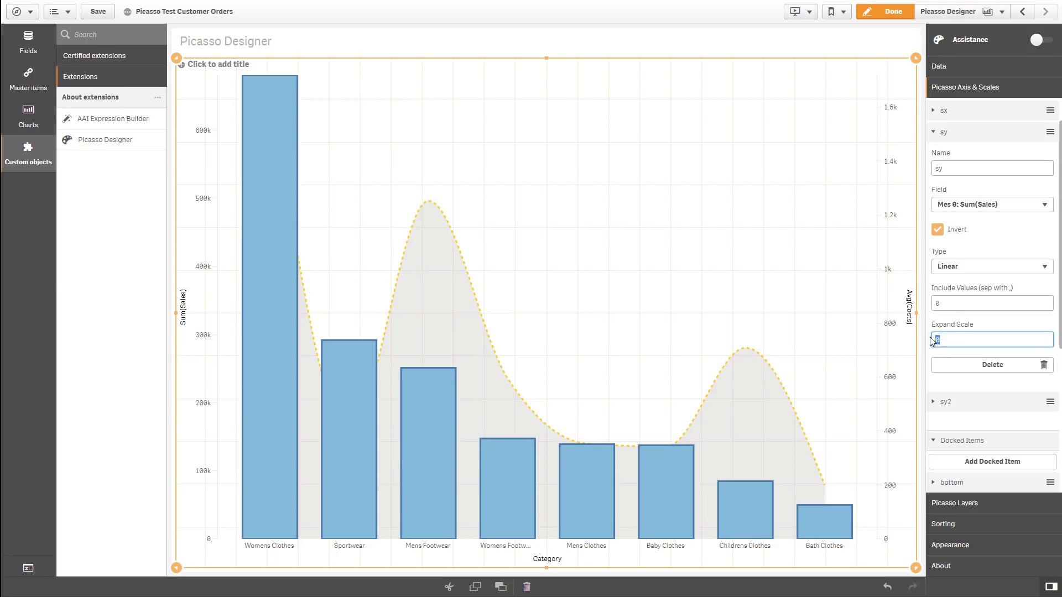
{"action": "type", "text": "0.01"}
{"action": "double_click", "coordinate": [953, 340]}
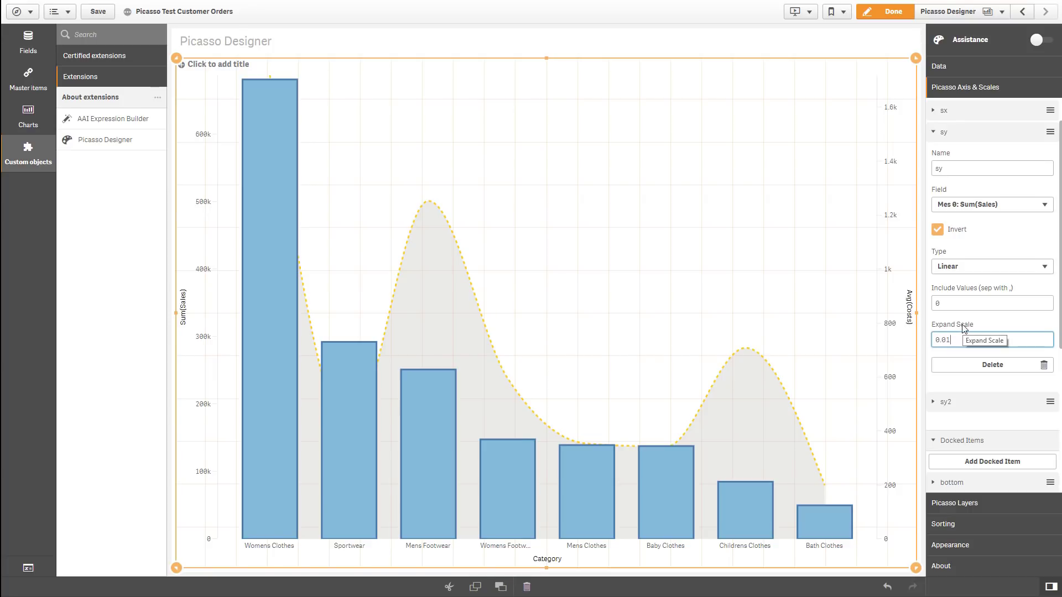
{"action": "left_click", "coordinate": [941, 133]}
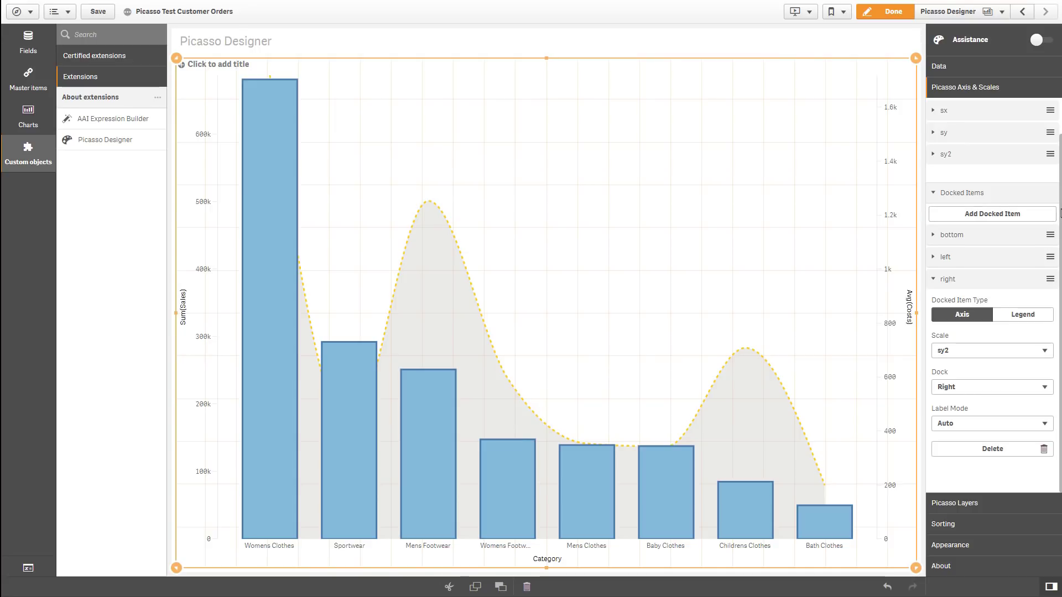
{"action": "scroll", "coordinate": [967, 142], "scroll_direction": "up", "scroll_amount": 2}
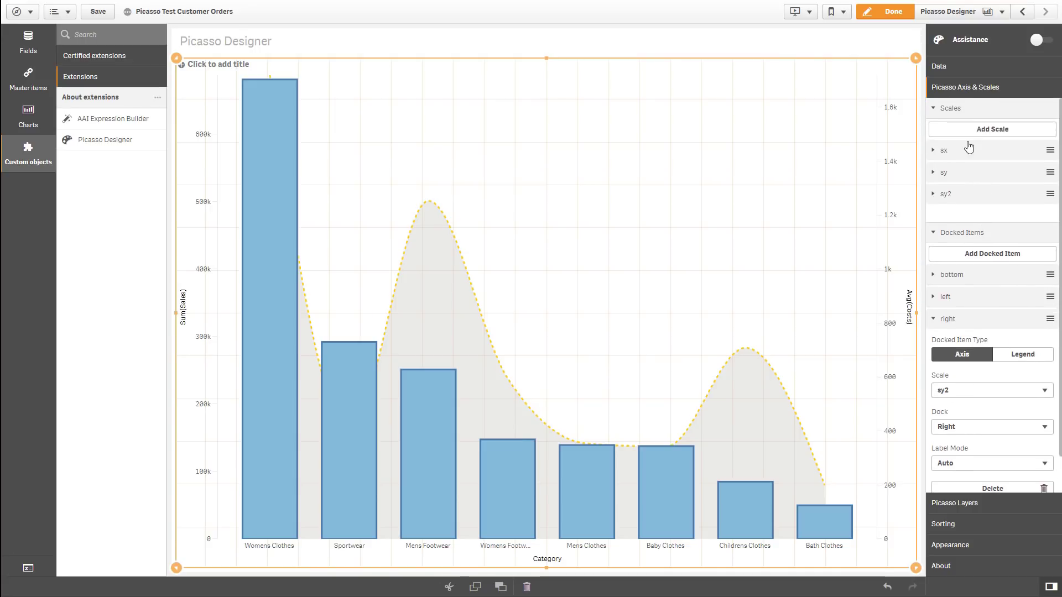
{"action": "left_click", "coordinate": [934, 112]}
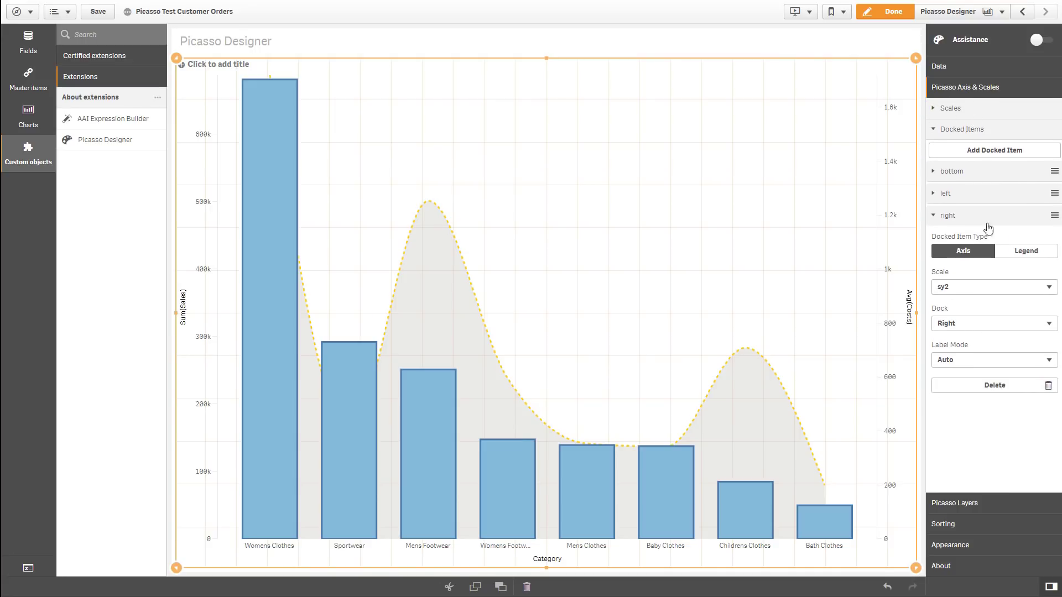
{"action": "left_click", "coordinate": [935, 218]}
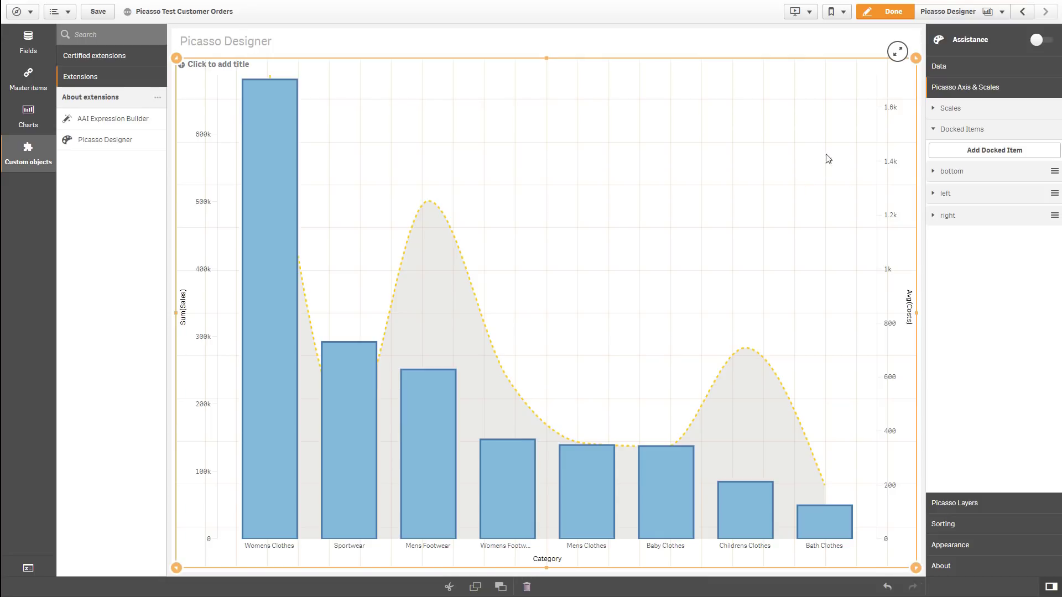
Add a new layer of type Point and name it Point.
{"action": "left_click", "coordinate": [969, 504]}
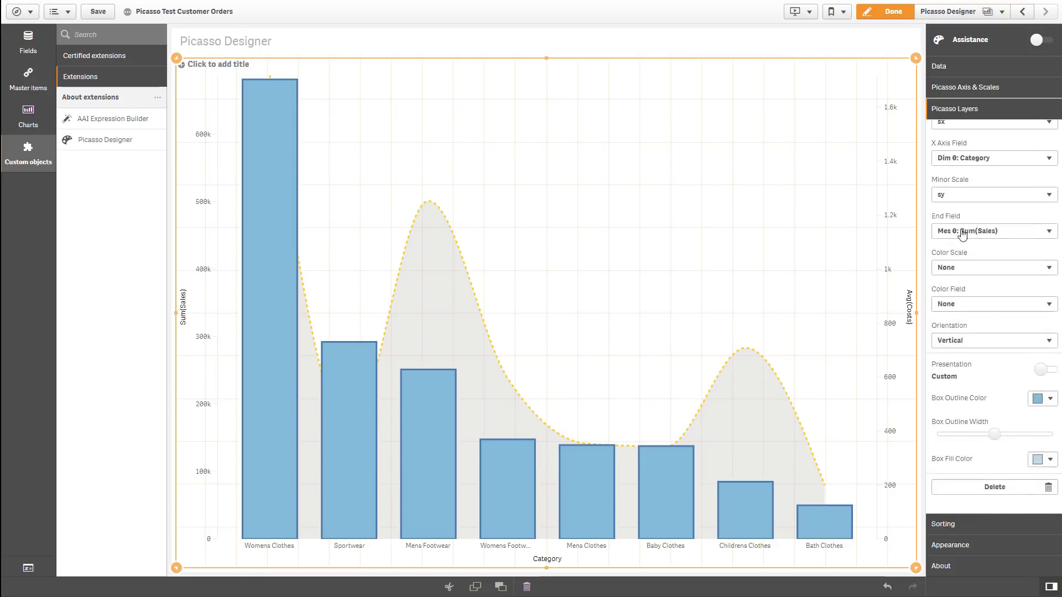
{"action": "scroll", "coordinate": [1021, 194], "scroll_direction": "up", "scroll_amount": 3}
{"action": "left_click", "coordinate": [933, 171]}
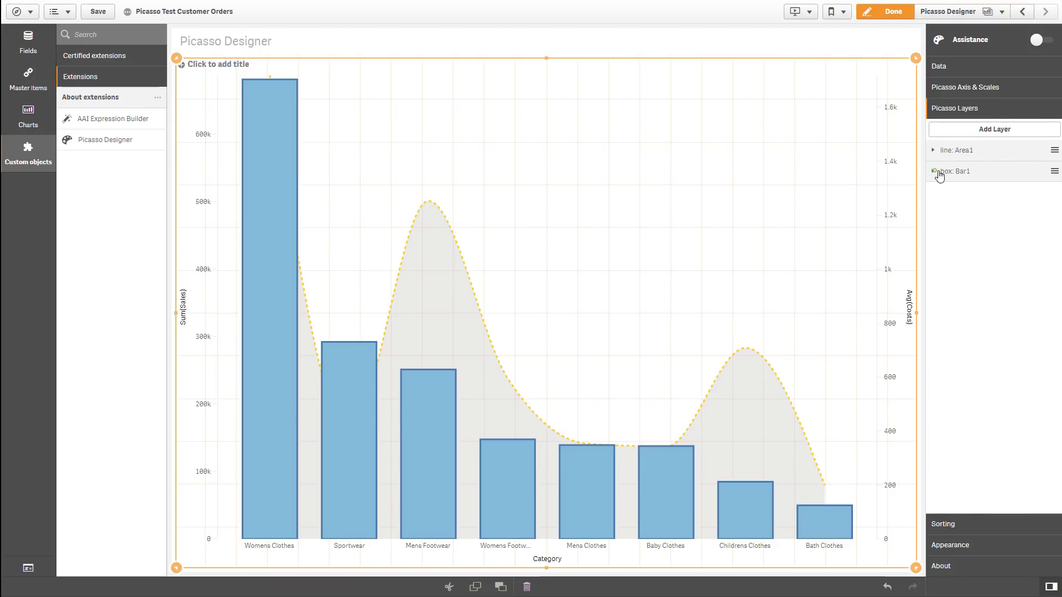
{"action": "left_click", "coordinate": [996, 131]}
{"action": "left_click", "coordinate": [977, 232]}
{"action": "left_click", "coordinate": [958, 252]}
{"action": "left_click", "coordinate": [948, 265]}
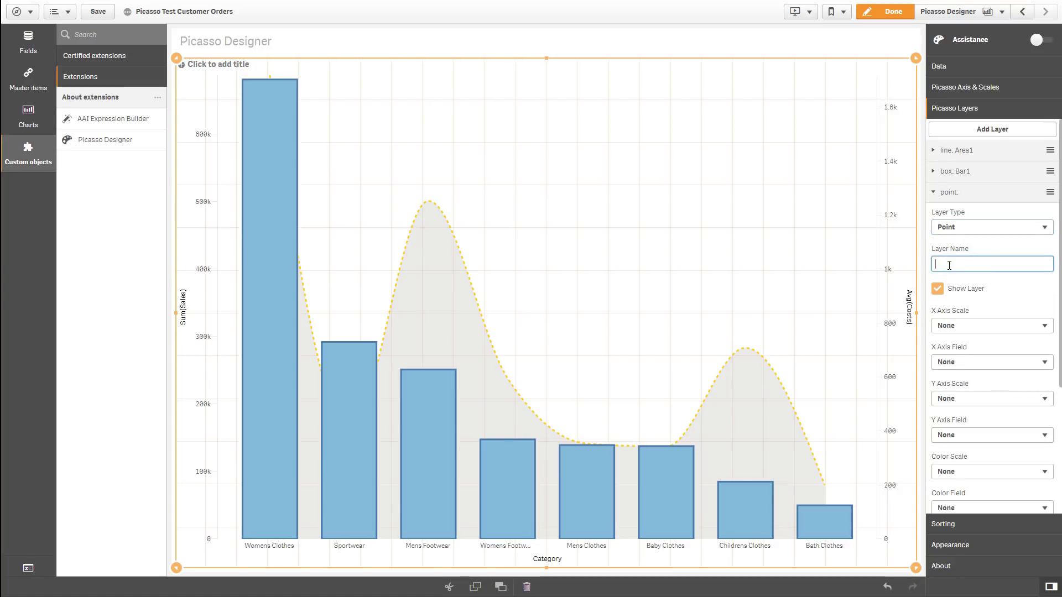
{"action": "type", "text": "Point"}
{"action": "key", "text": "Return"}
Assign the Point layer's X axis to scale sx with Category and its Y axis to scale sy with Sum(Profit).
{"action": "left_click", "coordinate": [972, 335]}
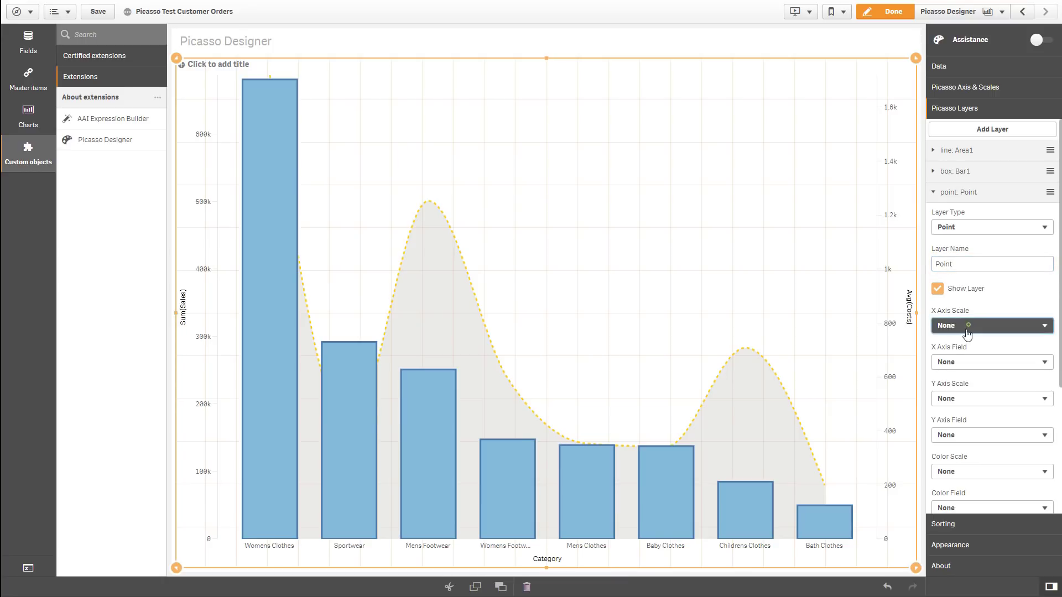
{"action": "left_click", "coordinate": [963, 350]}
{"action": "left_click", "coordinate": [966, 364]}
{"action": "left_click", "coordinate": [965, 386]}
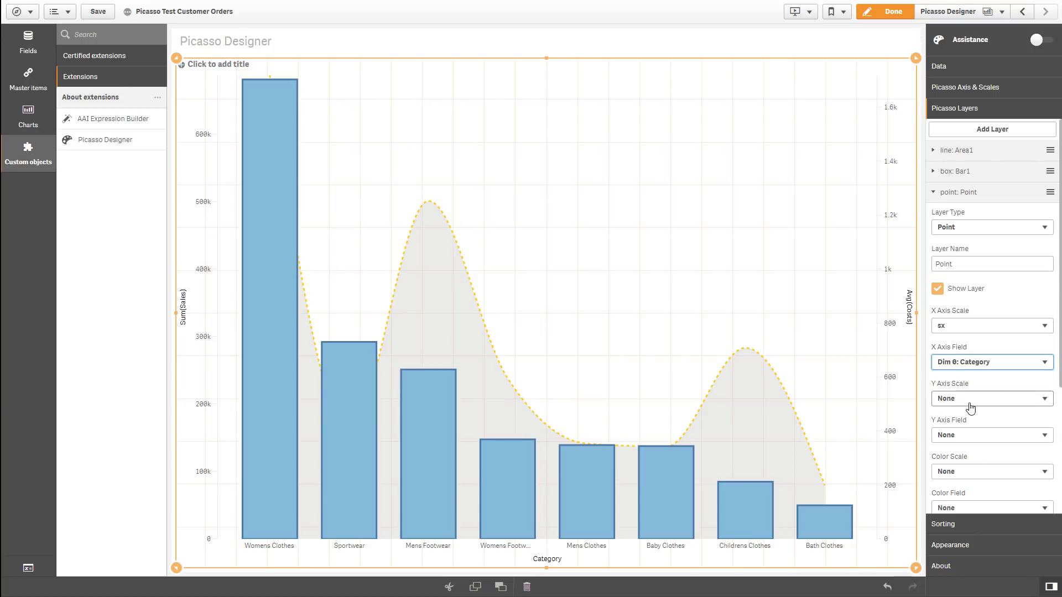
{"action": "left_click", "coordinate": [969, 401]}
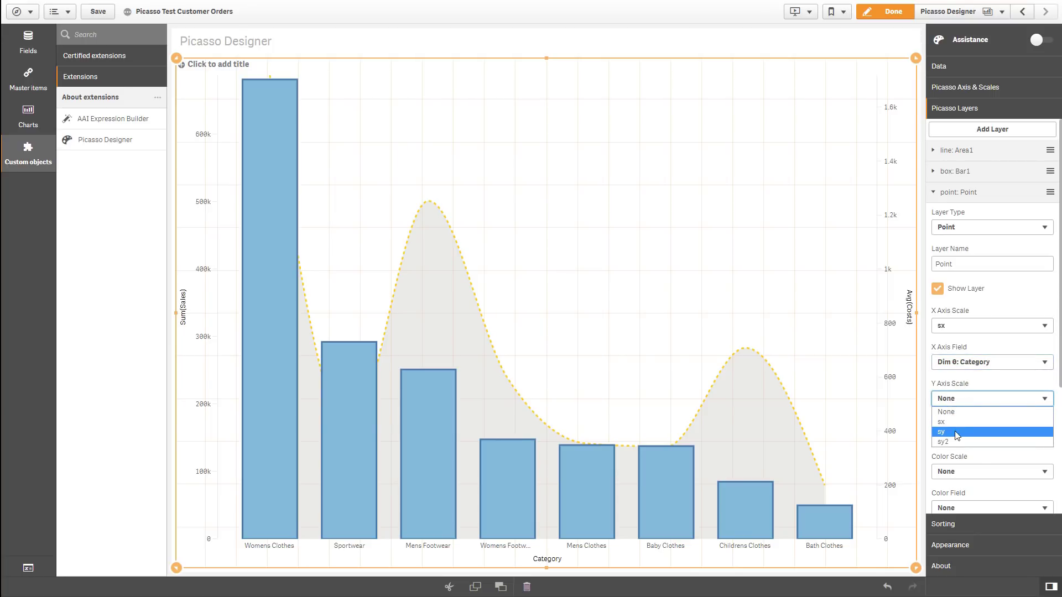
{"action": "left_click", "coordinate": [955, 432]}
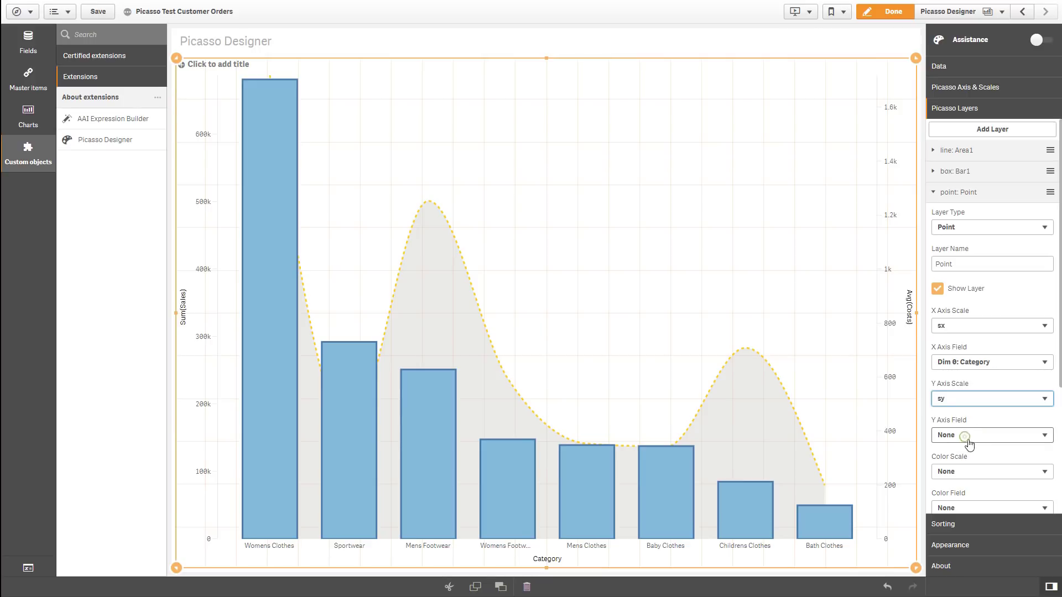
{"action": "left_click", "coordinate": [967, 442]}
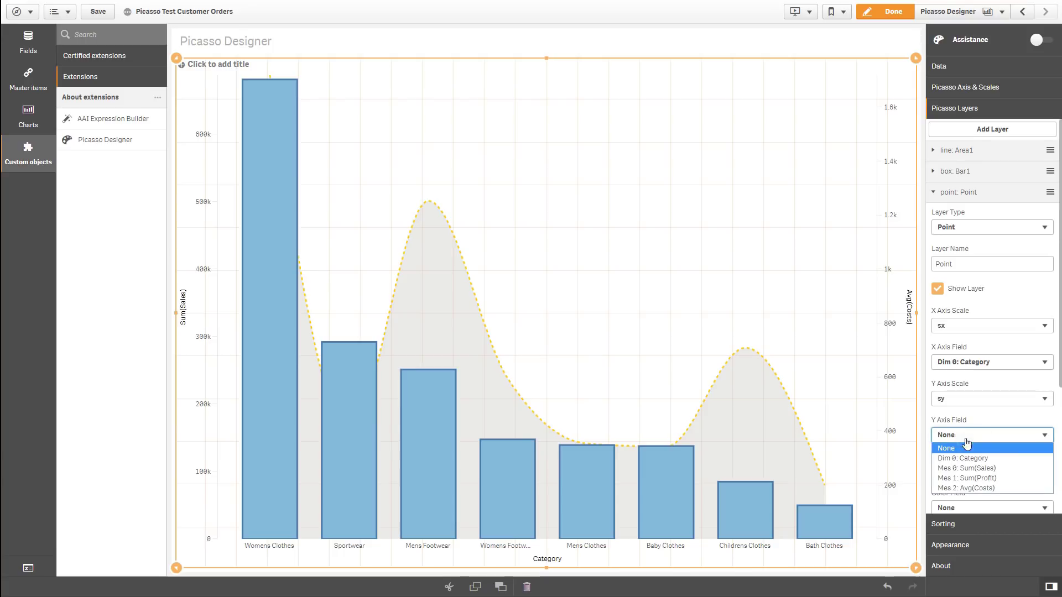
{"action": "left_click", "coordinate": [972, 479]}
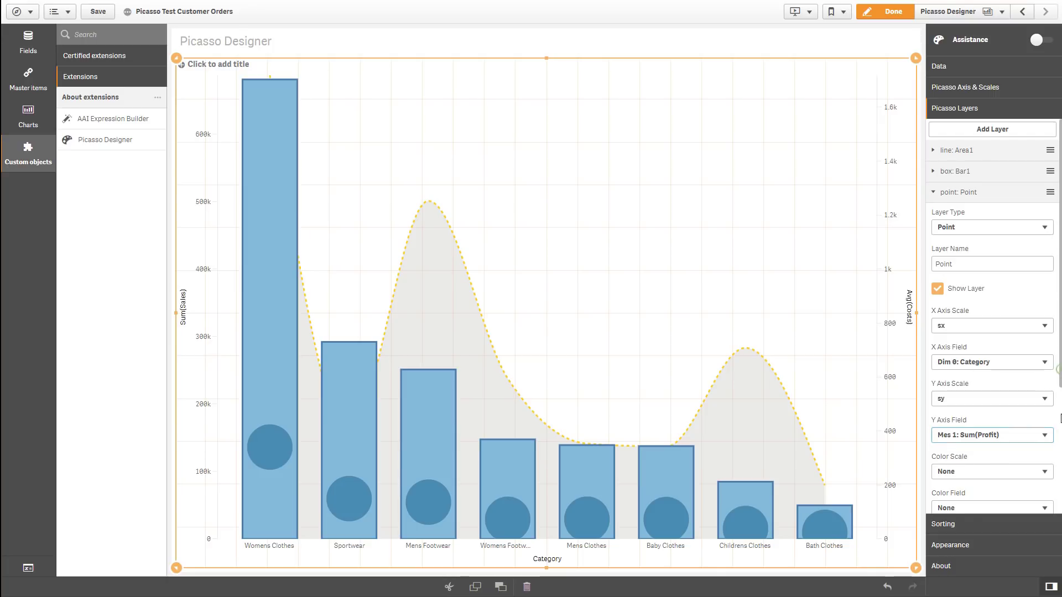
Size the points by Avg(Costs) using sy2 as the size scale.
{"action": "scroll", "coordinate": [1050, 508], "scroll_direction": "down", "scroll_amount": 5}
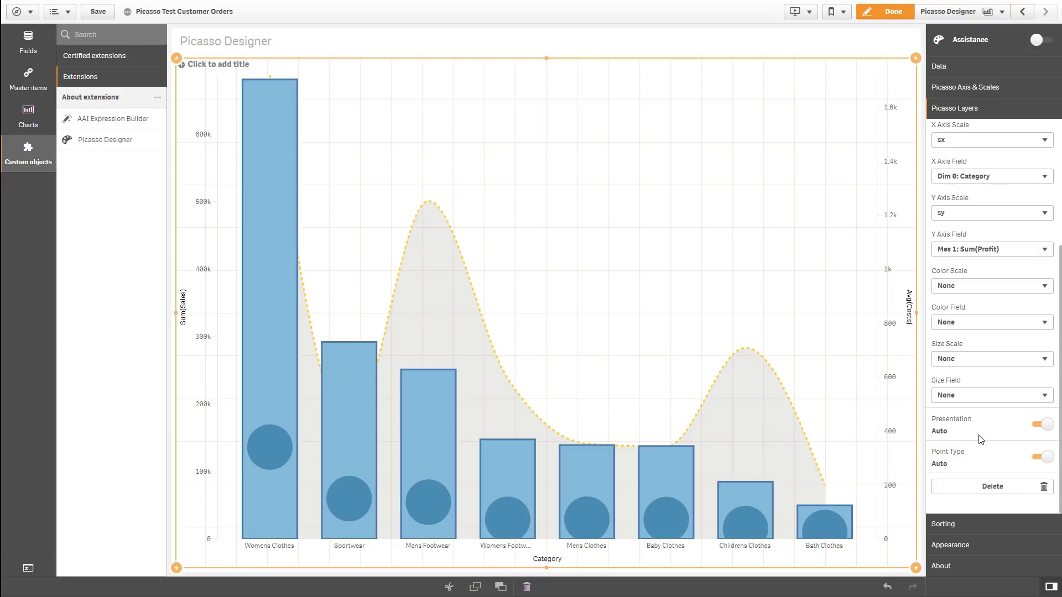
{"action": "left_click", "coordinate": [972, 363]}
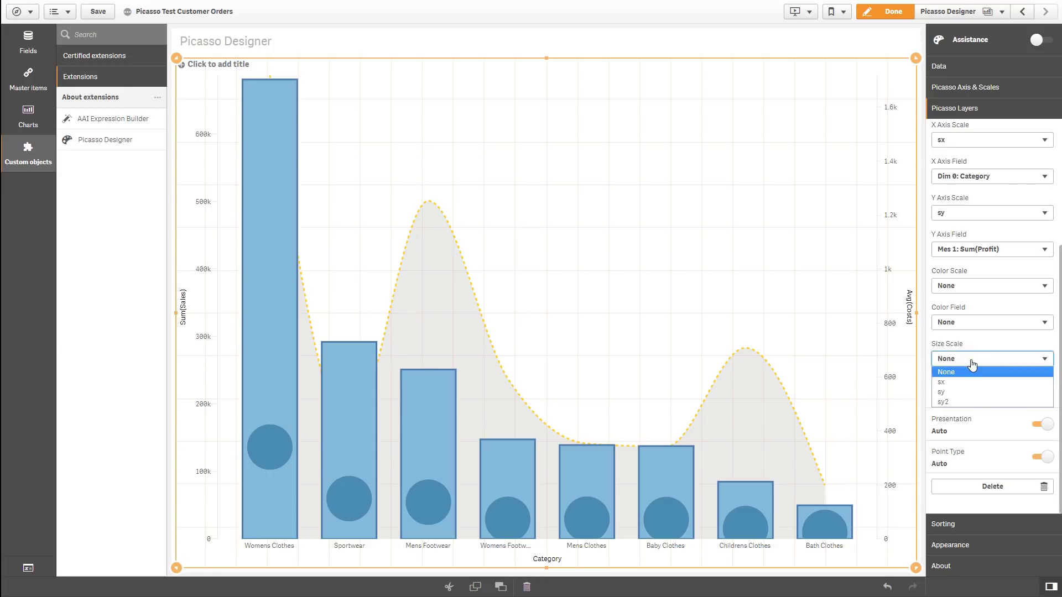
{"action": "left_click", "coordinate": [958, 402]}
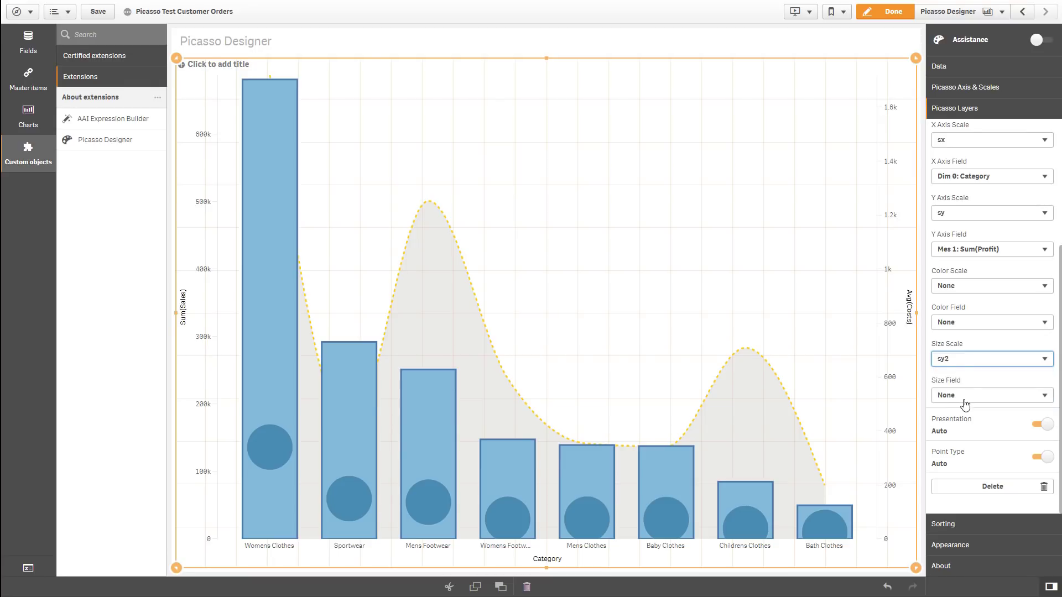
{"action": "left_click", "coordinate": [965, 396]}
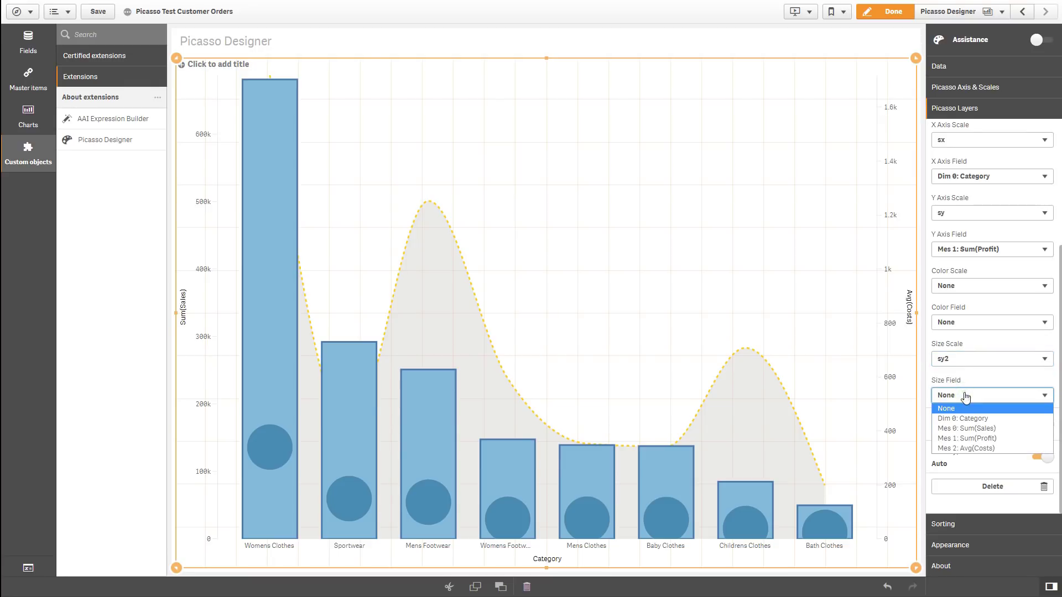
{"action": "left_click", "coordinate": [974, 449]}
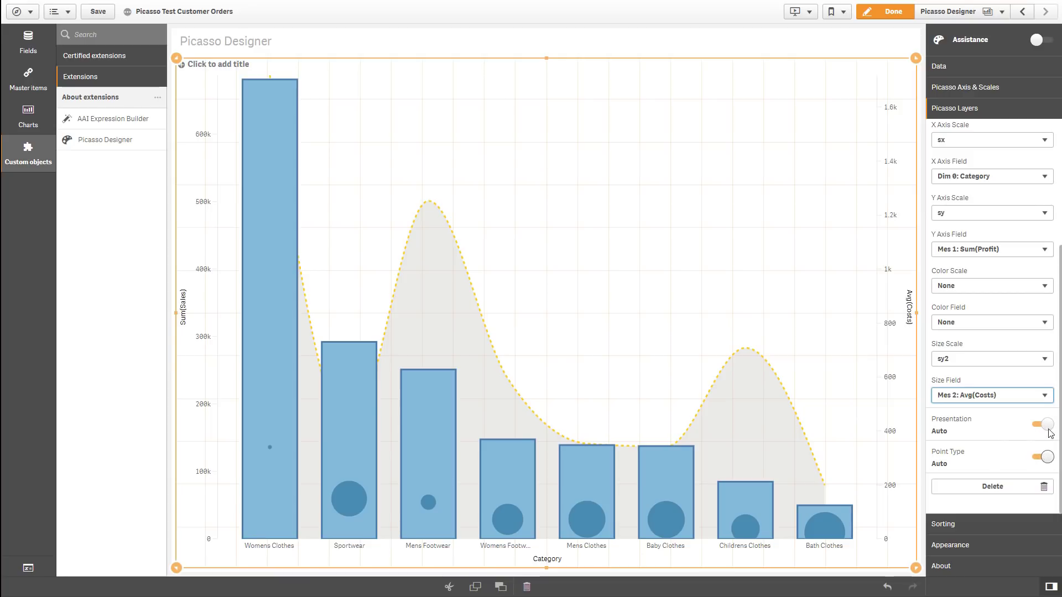
{"action": "left_click", "coordinate": [1047, 458]}
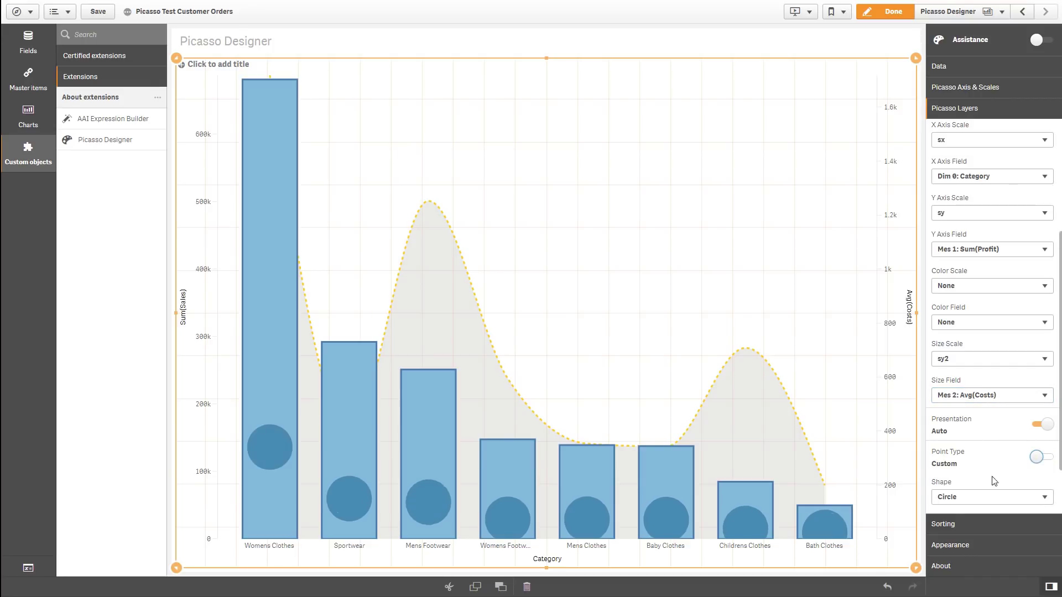
{"action": "left_click", "coordinate": [990, 497]}
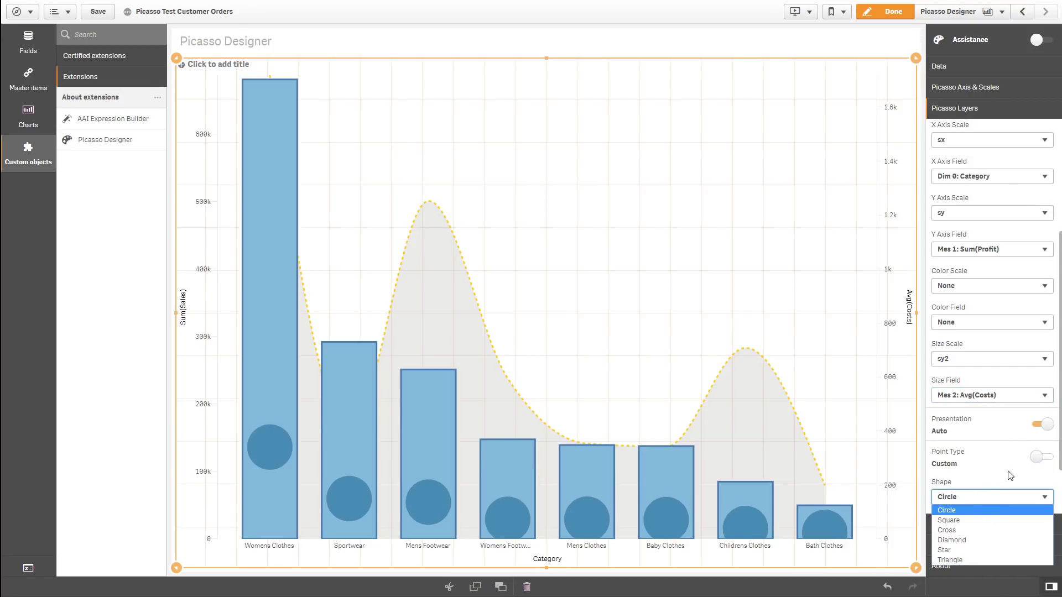
{"action": "left_click", "coordinate": [1029, 464]}
{"action": "left_click", "coordinate": [1042, 458]}
Switch the Point layer to custom presentation and fill its points with green #46c646.
{"action": "left_click", "coordinate": [1047, 425]}
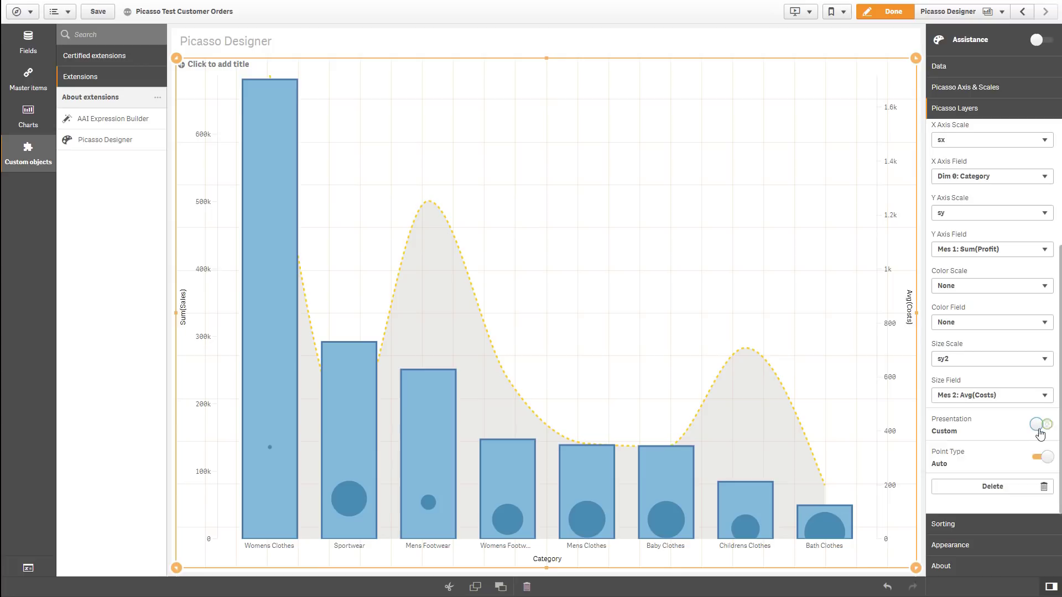
{"action": "scroll", "coordinate": [1010, 471], "scroll_direction": "down", "scroll_amount": 2}
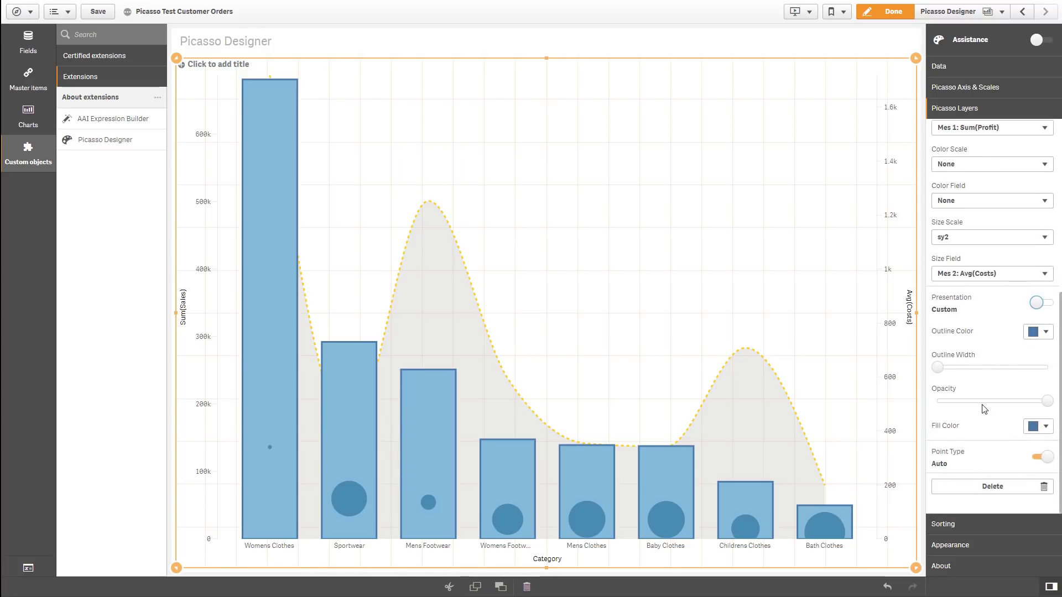
{"action": "left_click", "coordinate": [1044, 427]}
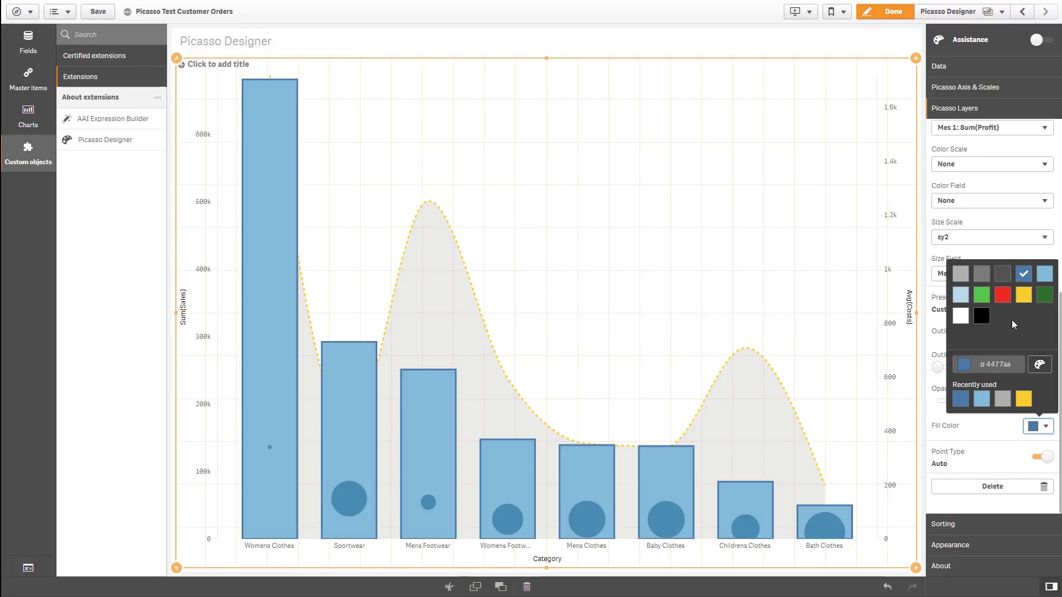
{"action": "left_click", "coordinate": [982, 299]}
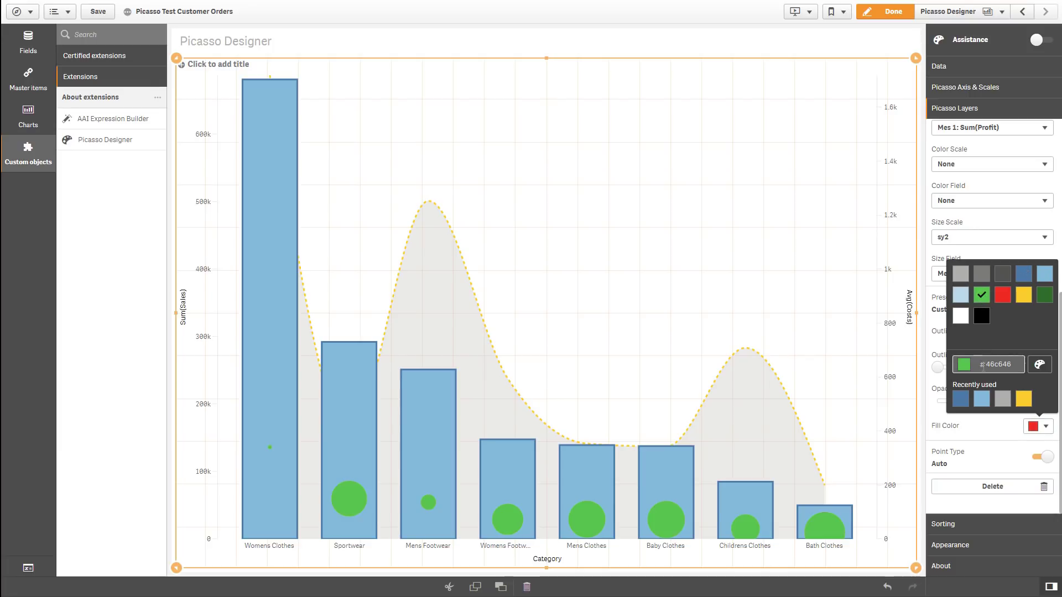
{"action": "left_click", "coordinate": [984, 432]}
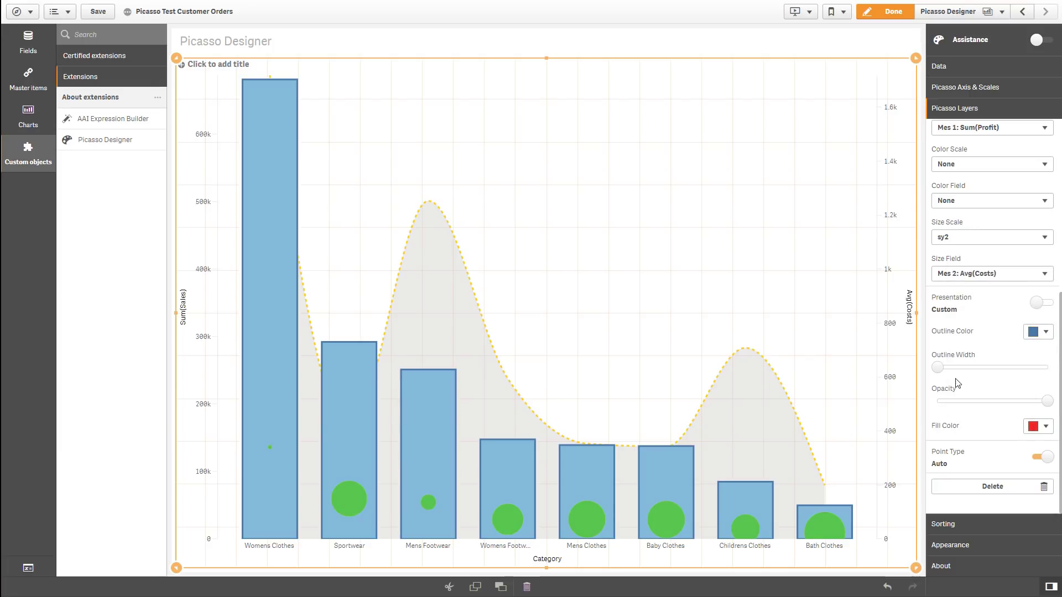
Give the points a black #000000 outline and raise its width to about the middle of the range.
{"action": "left_click", "coordinate": [1040, 332]}
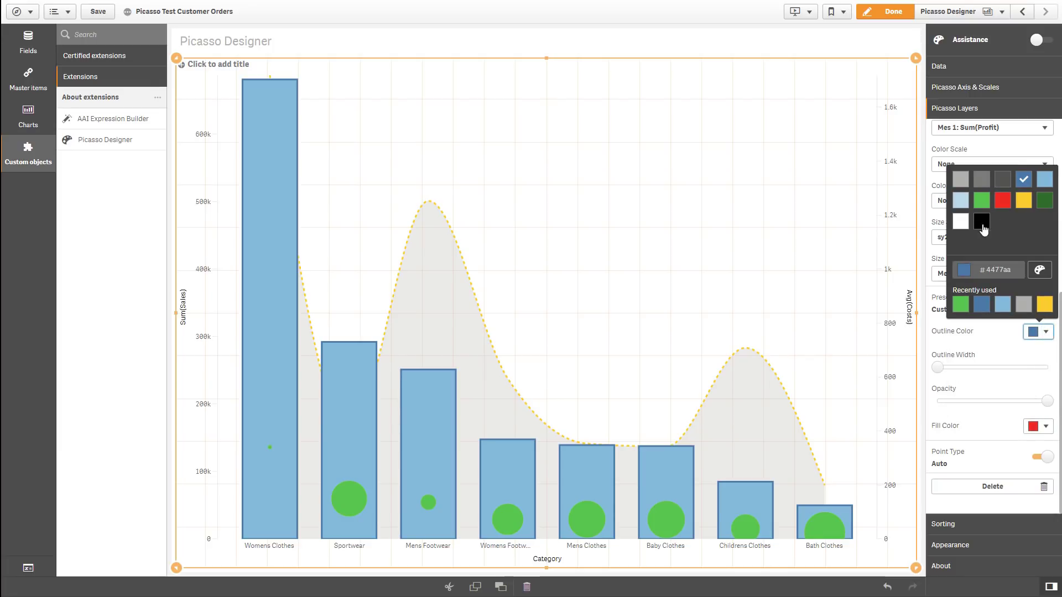
{"action": "left_click", "coordinate": [982, 223]}
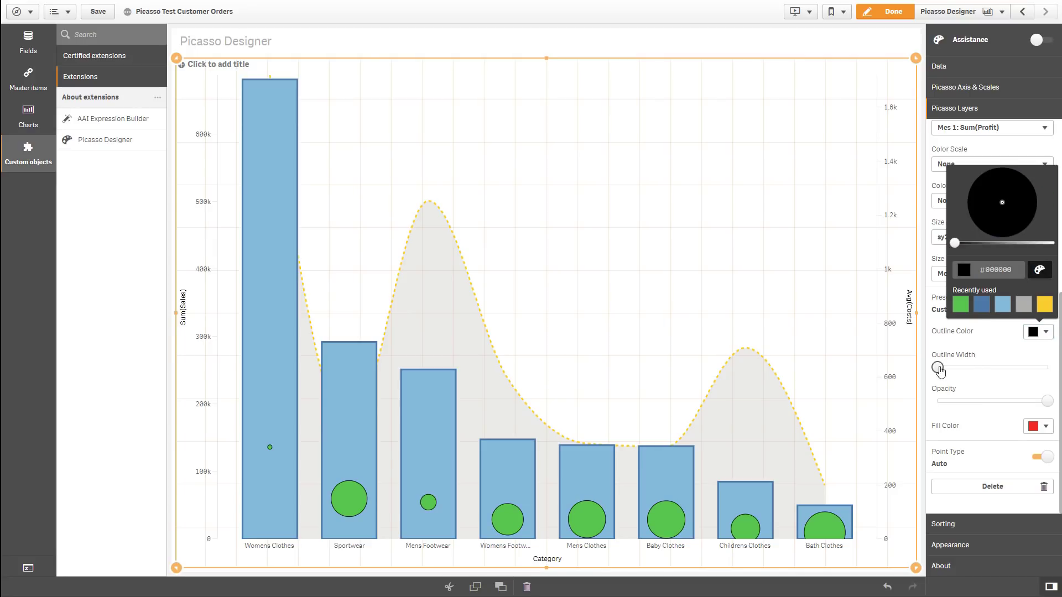
{"action": "left_click_drag", "start_coordinate": [938, 370], "coordinate": [990, 368]}
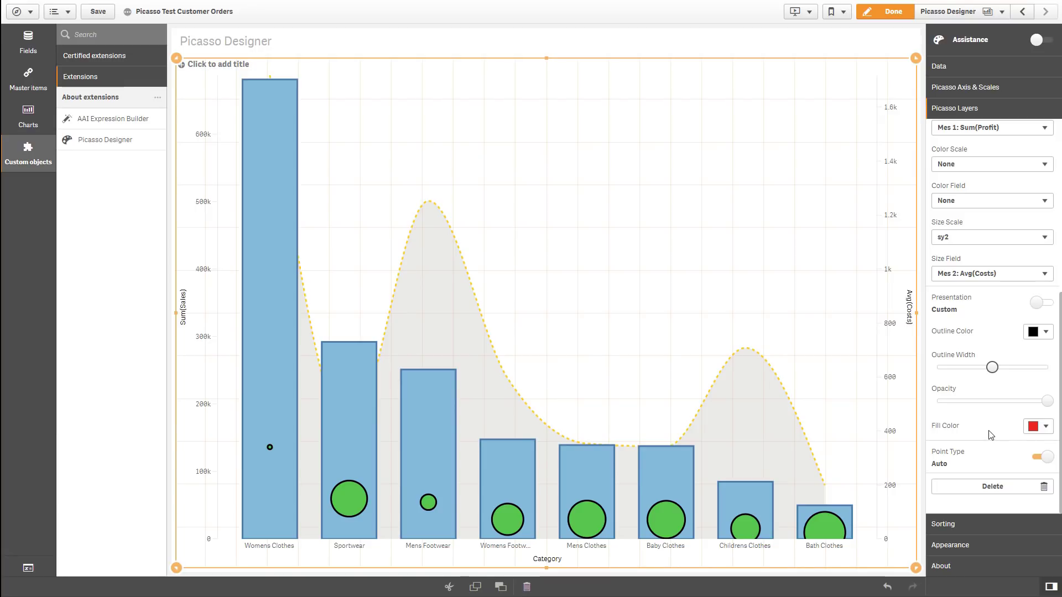
Leave edit mode, filter the chart to the Mens Footwear and Sportwear categories, and clear the Category selection.
{"action": "left_click", "coordinate": [887, 14]}
{"action": "mouse_move", "coordinate": [851, 88]}
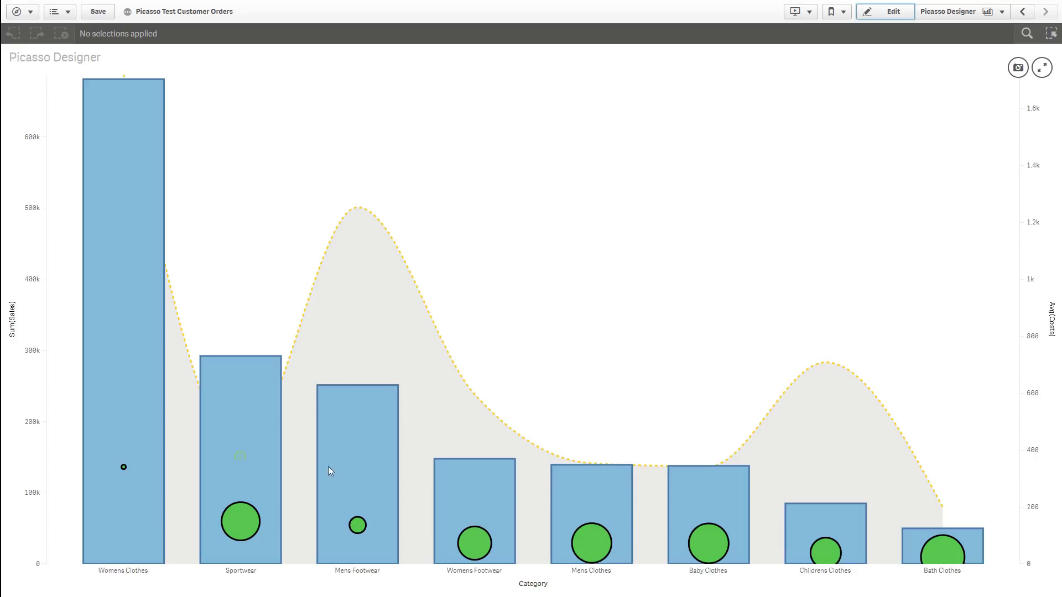
{"action": "left_click", "coordinate": [378, 543]}
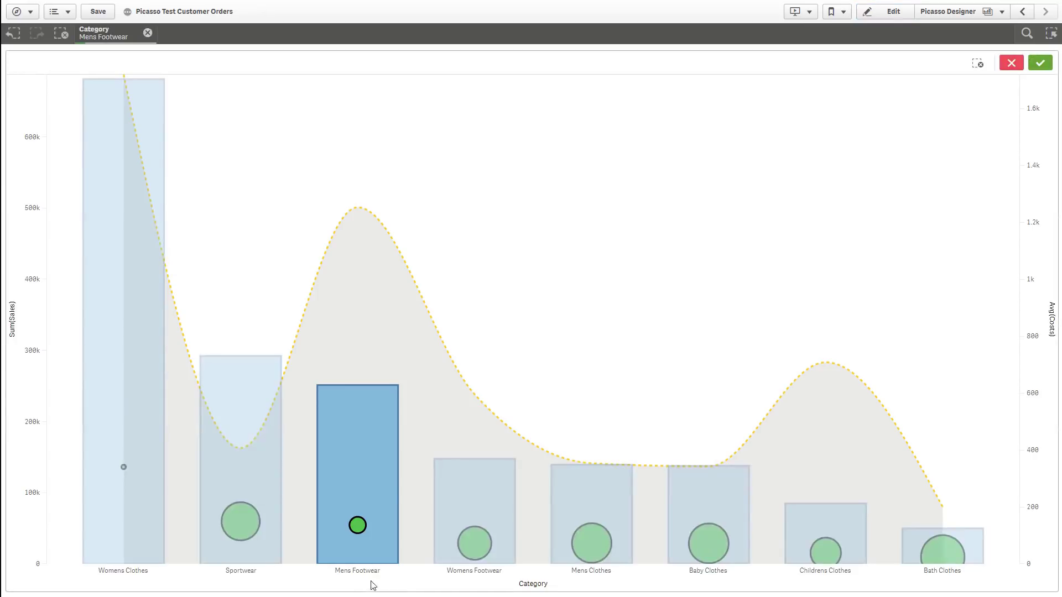
{"action": "left_click", "coordinate": [270, 480]}
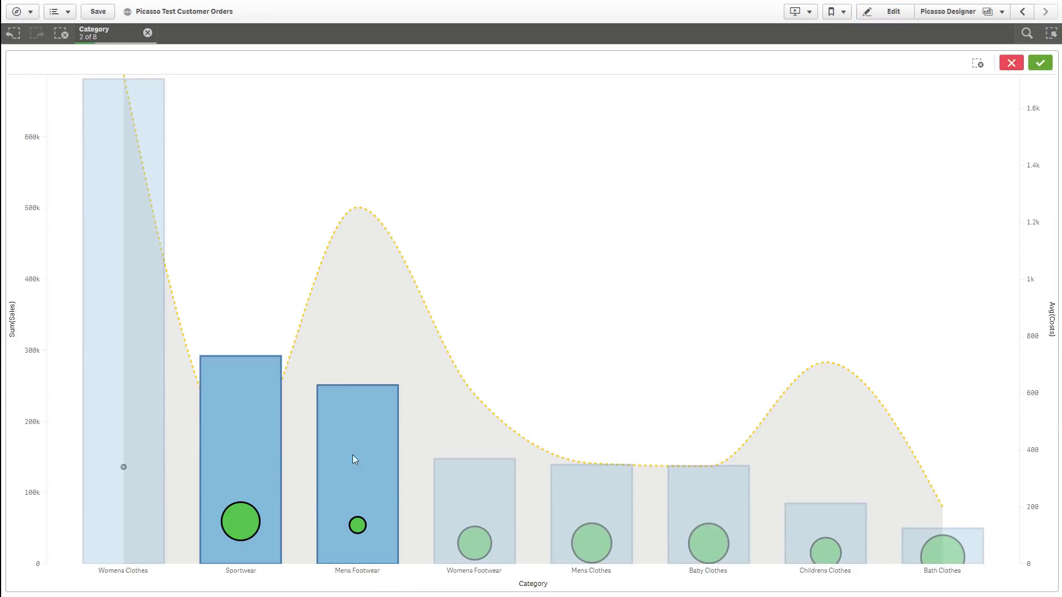
{"action": "left_click", "coordinate": [1041, 63]}
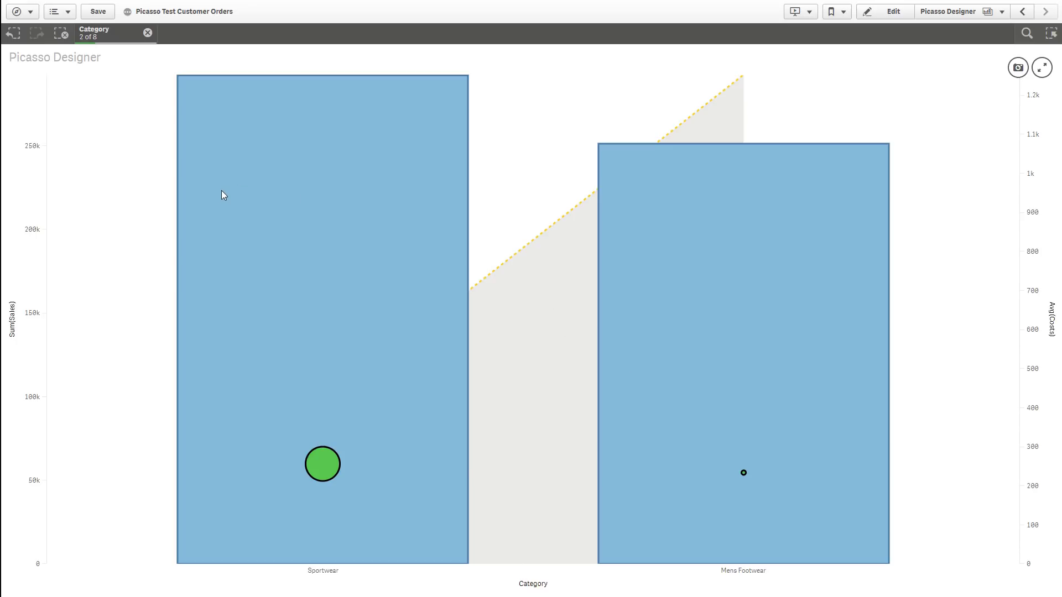
{"action": "left_click", "coordinate": [148, 34]}
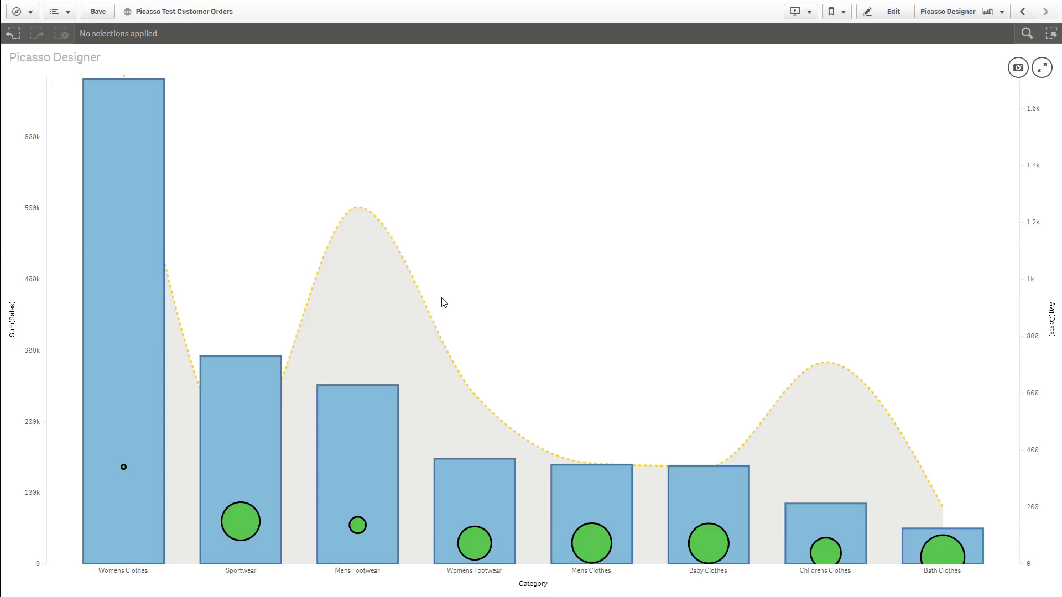
Return to edit mode, narrow the chart to just over half the sheet width, and place a second Picasso Designer object in the freed space.
{"action": "left_click", "coordinate": [892, 15]}
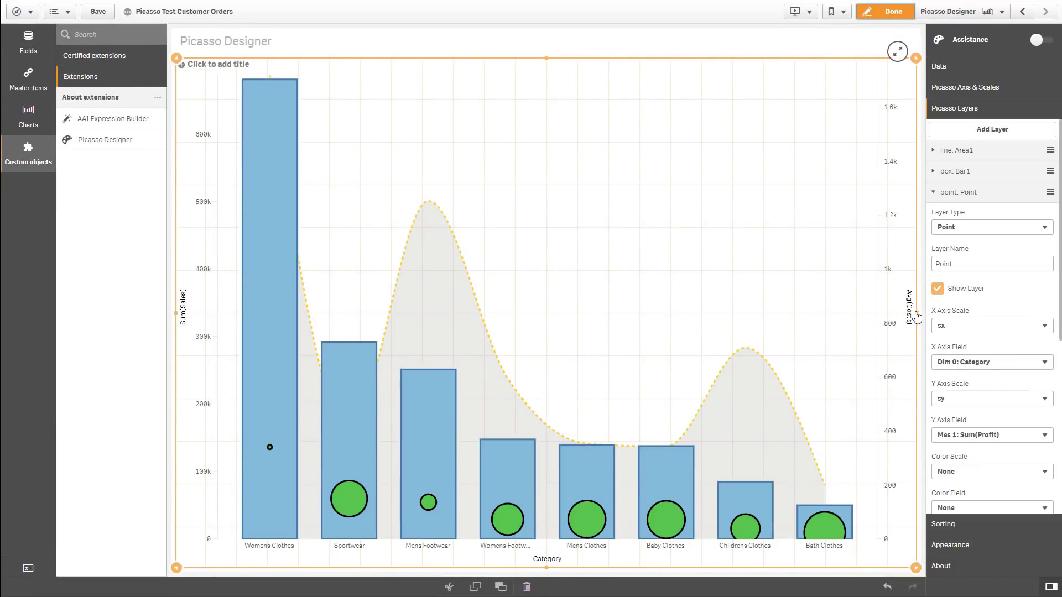
{"action": "left_click_drag", "start_coordinate": [916, 317], "coordinate": [585, 369]}
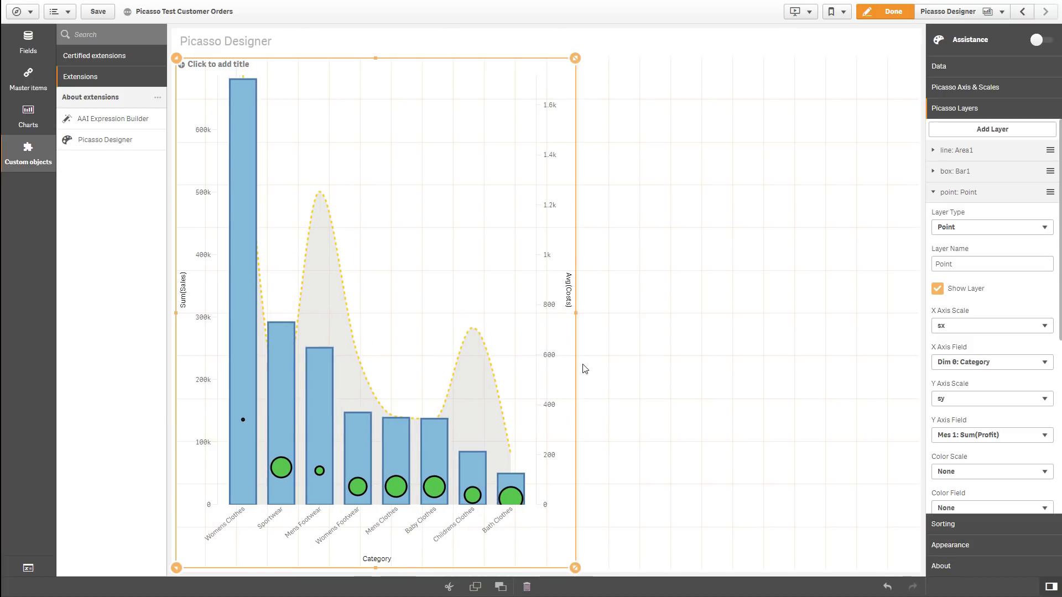
{"action": "left_click_drag", "start_coordinate": [96, 146], "coordinate": [741, 296]}
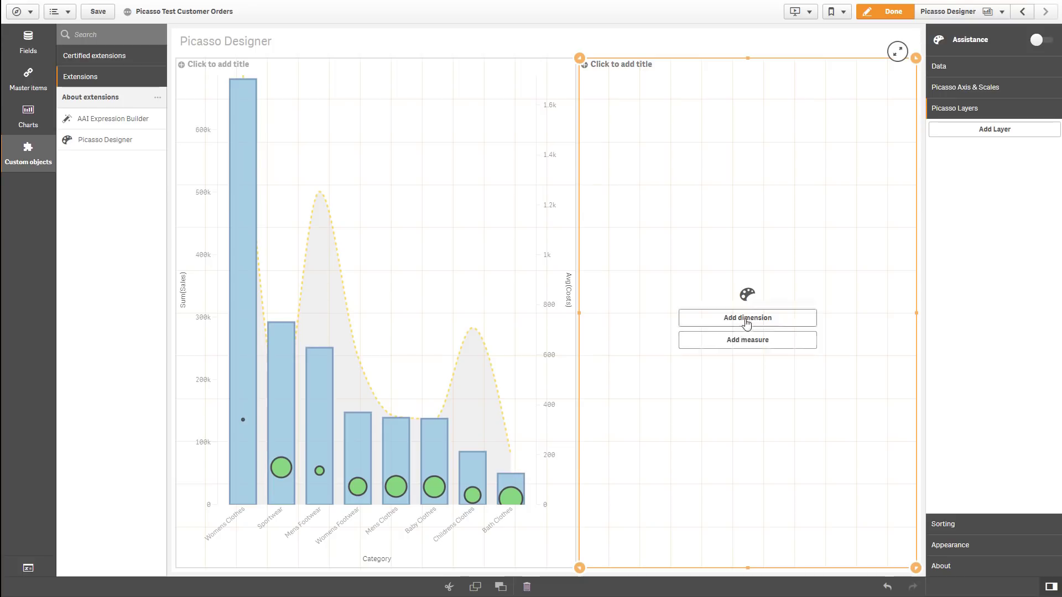
Add the CustomerCountry dimension and the Avg(Costs) measure to the new Picasso Designer object.
{"action": "left_click", "coordinate": [747, 319]}
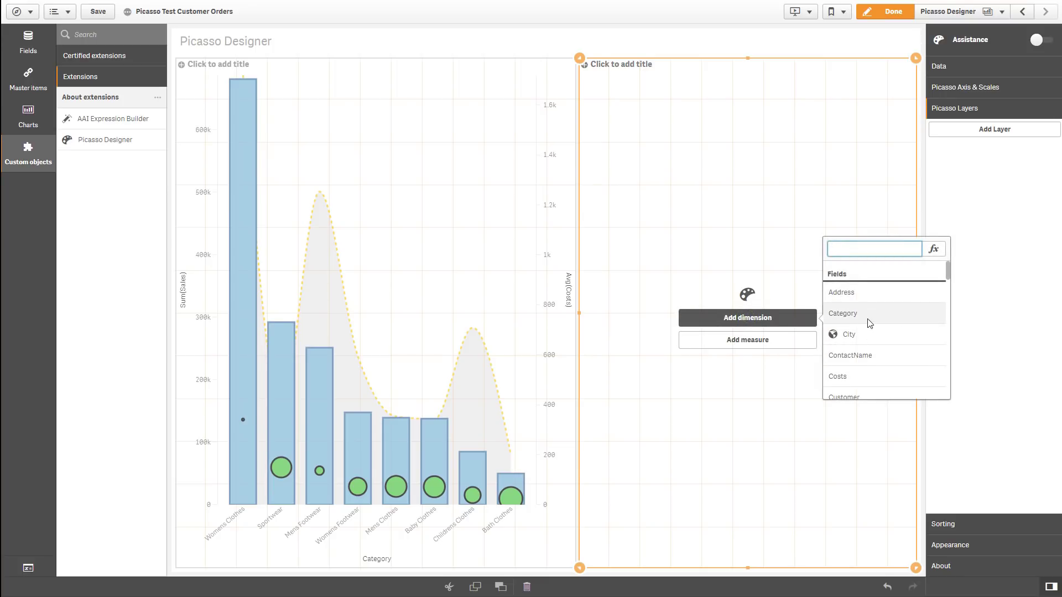
{"action": "scroll", "coordinate": [868, 324], "scroll_direction": "down", "scroll_amount": 2}
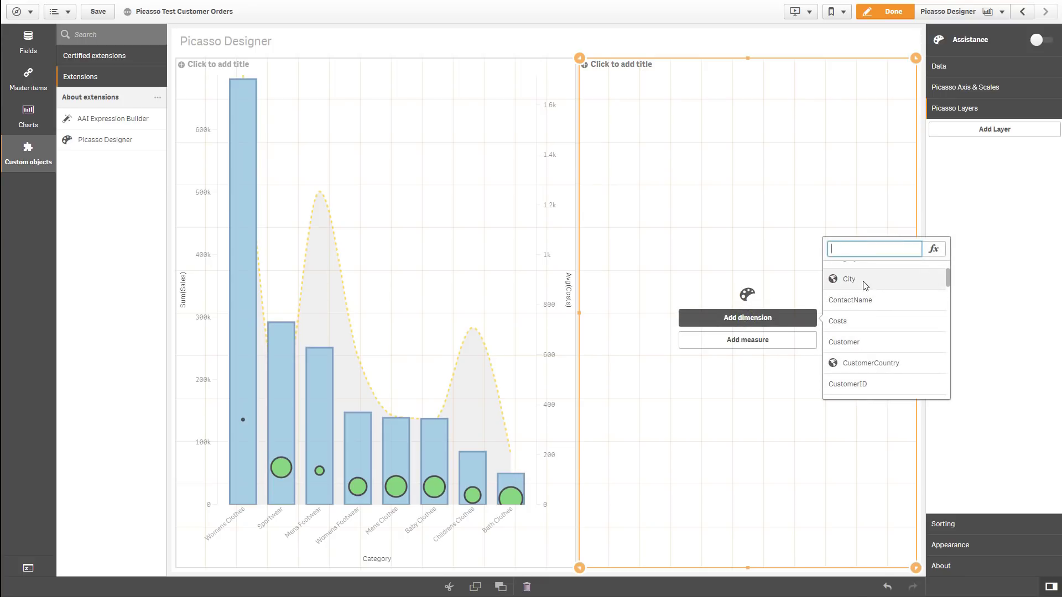
{"action": "left_click", "coordinate": [868, 365]}
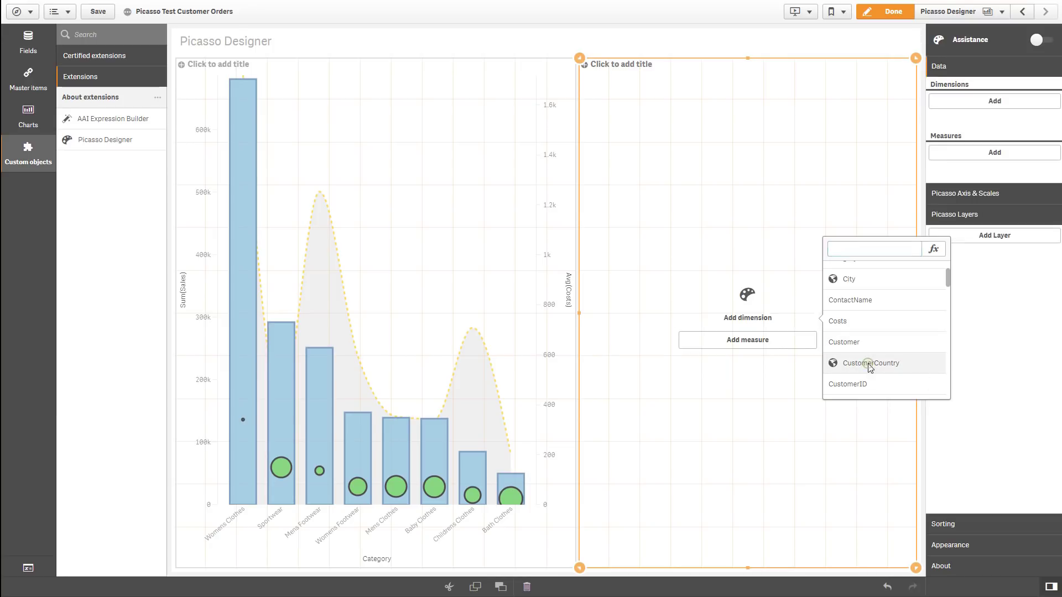
{"action": "left_click", "coordinate": [752, 344]}
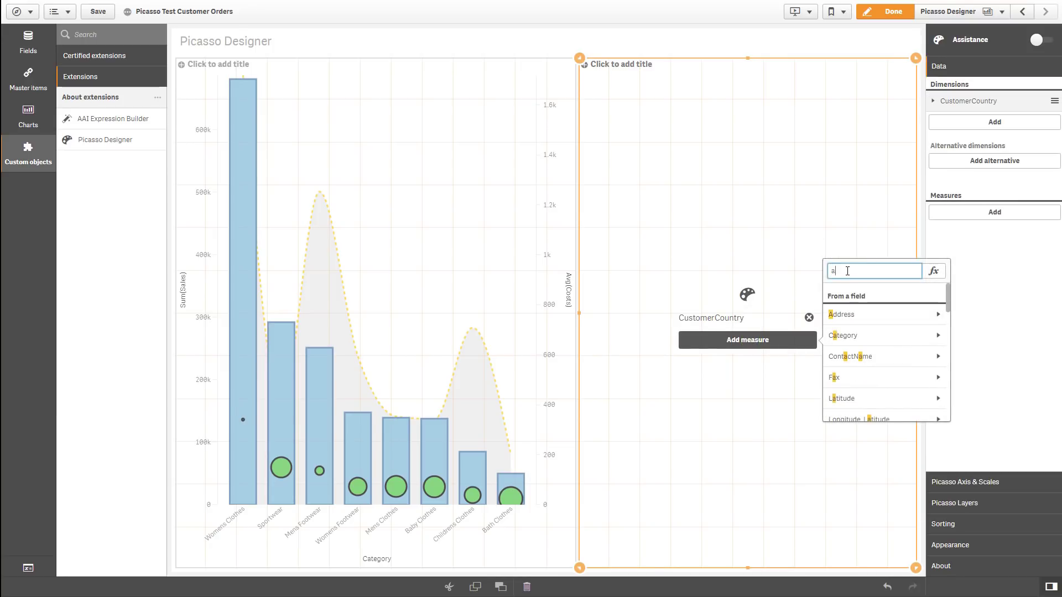
{"action": "type", "text": "c"}
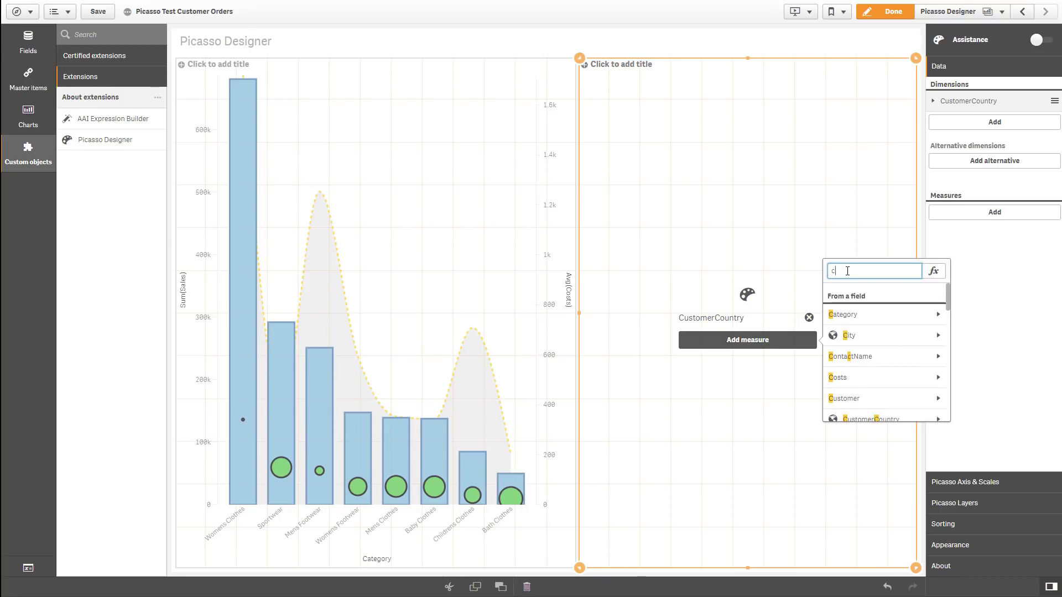
{"action": "type", "text": "osts"}
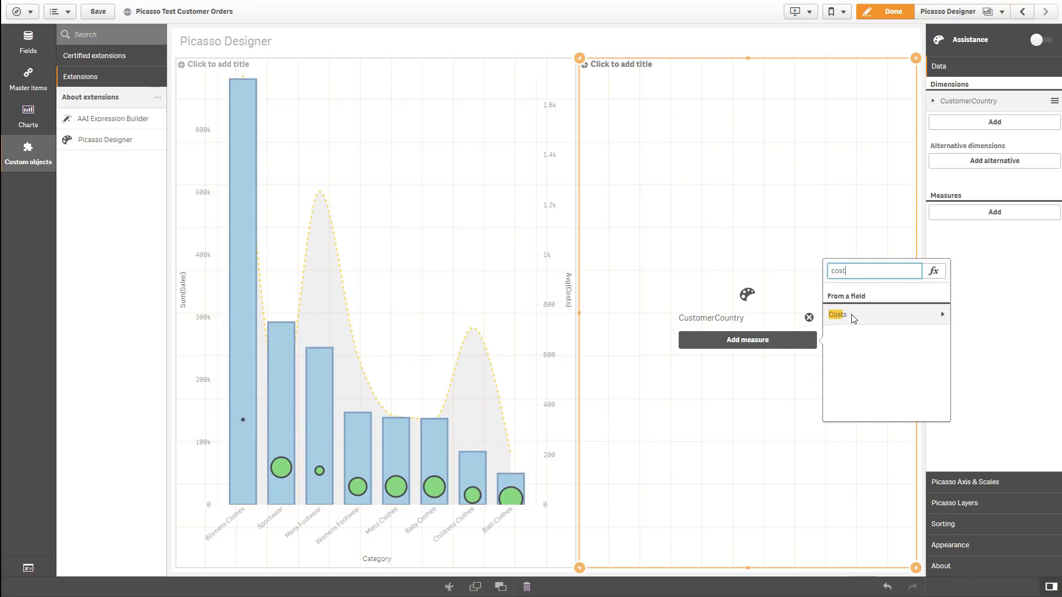
{"action": "left_click", "coordinate": [853, 316]}
{"action": "left_click", "coordinate": [855, 350]}
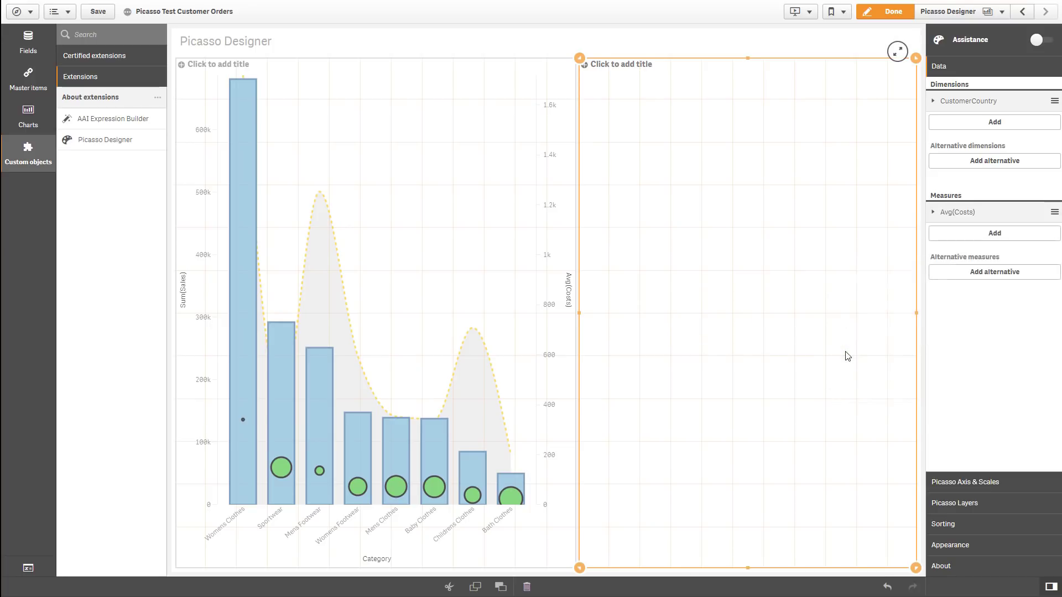
Add a scale named c to the new object, based on the CustomerCountry dimension.
{"action": "left_click", "coordinate": [957, 483]}
{"action": "left_click", "coordinate": [940, 107]}
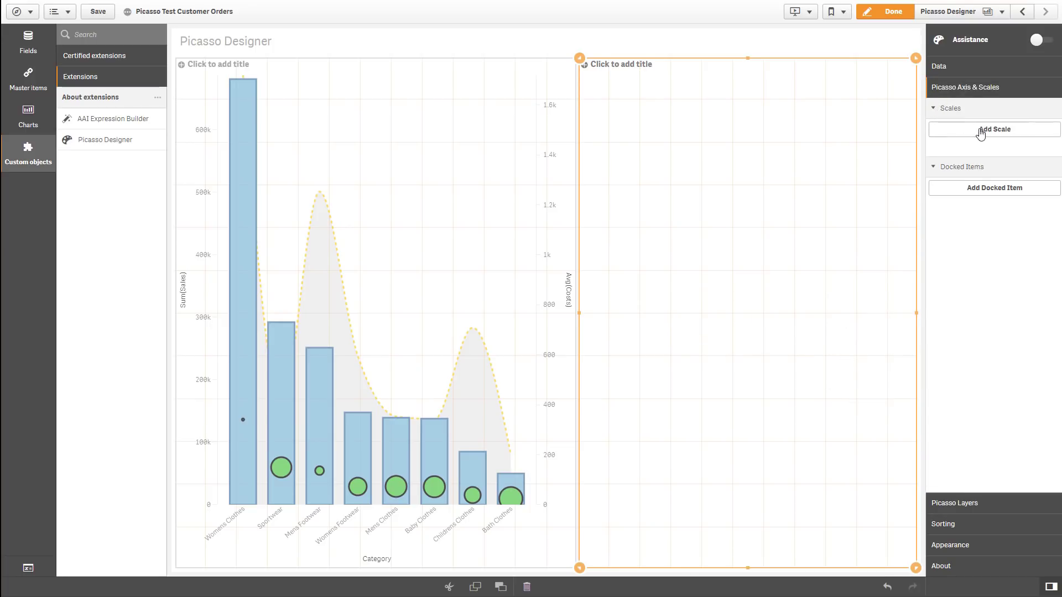
{"action": "left_click", "coordinate": [990, 129]}
{"action": "left_click", "coordinate": [962, 187]}
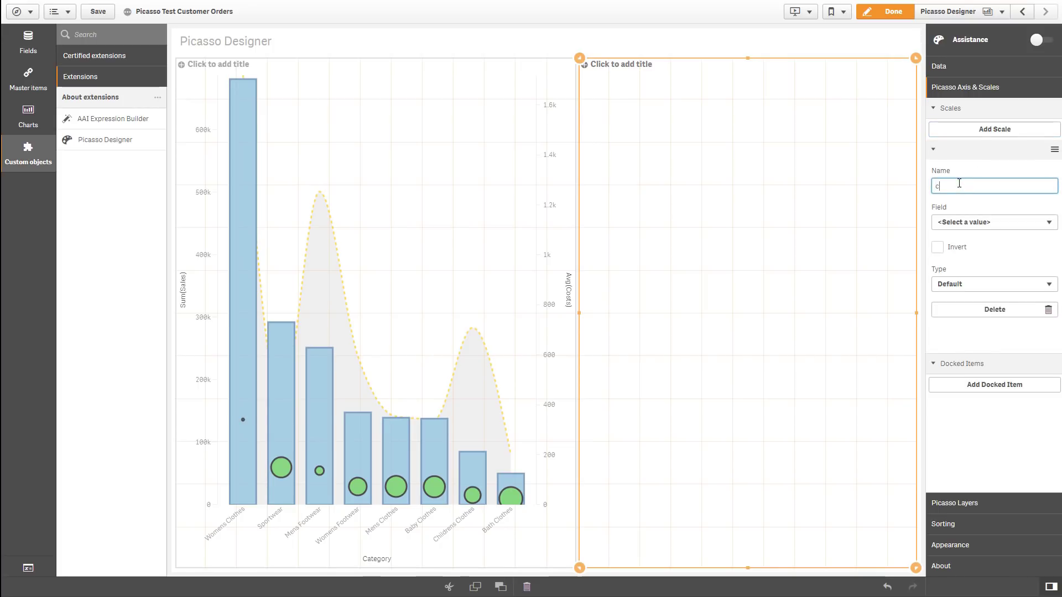
{"action": "left_click", "coordinate": [974, 222]}
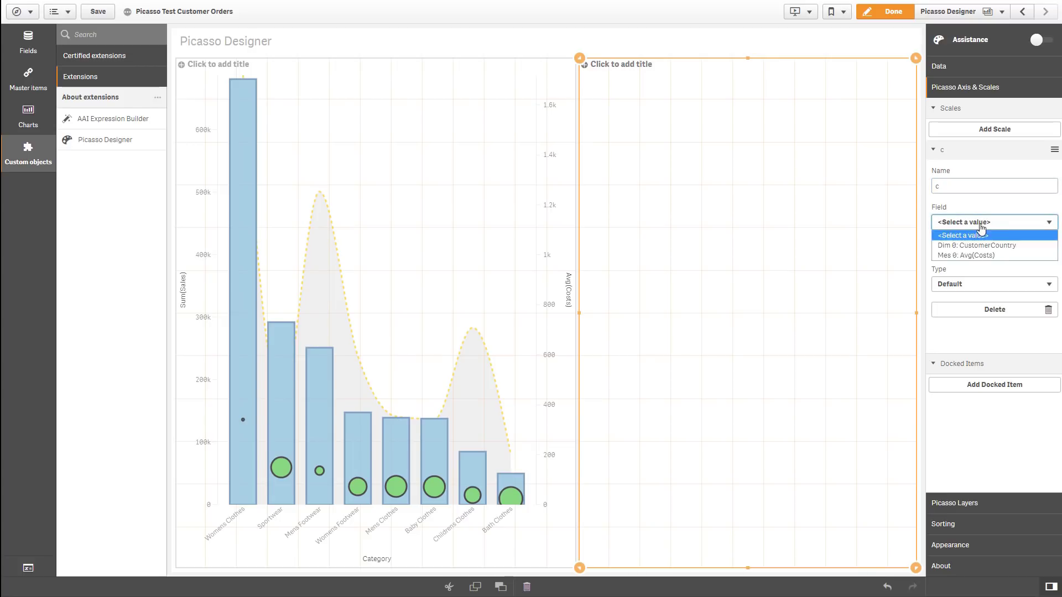
{"action": "left_click", "coordinate": [969, 246]}
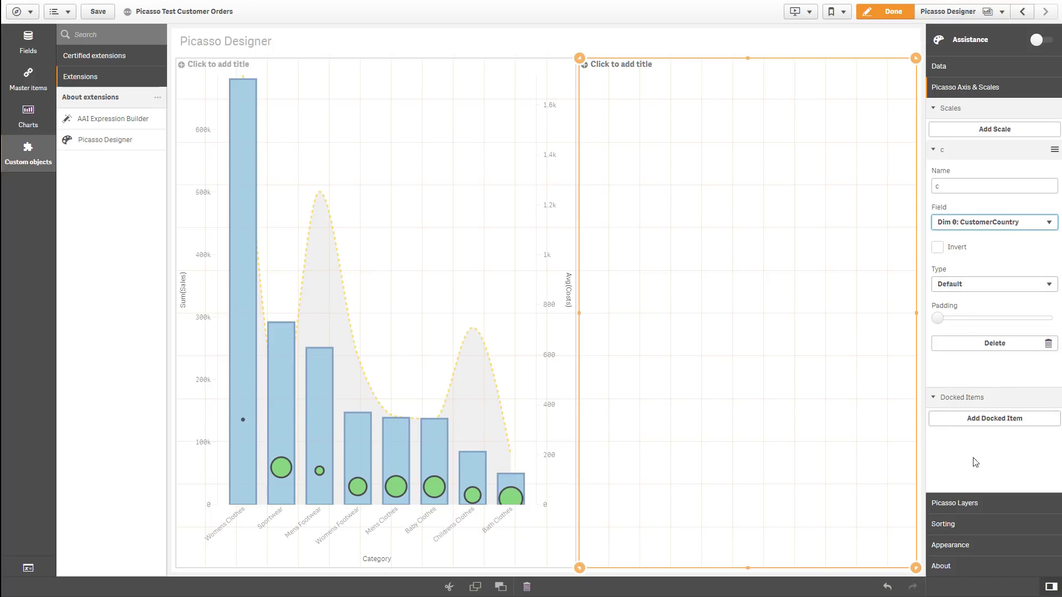
Add a layer of type Pie to the new object and name it p1.
{"action": "left_click", "coordinate": [950, 504]}
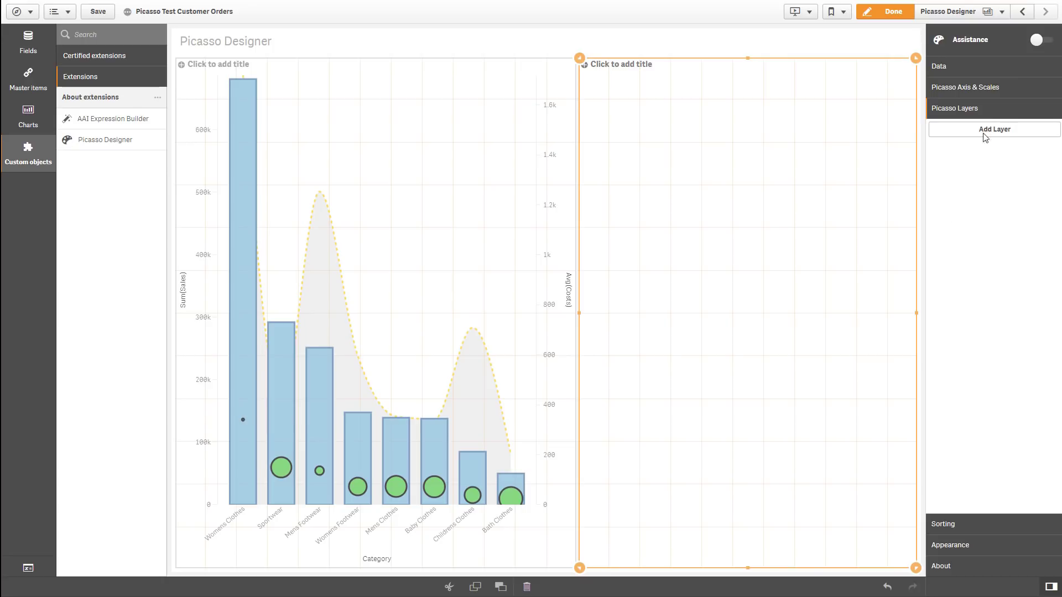
{"action": "left_click", "coordinate": [988, 130]}
{"action": "left_click", "coordinate": [969, 184]}
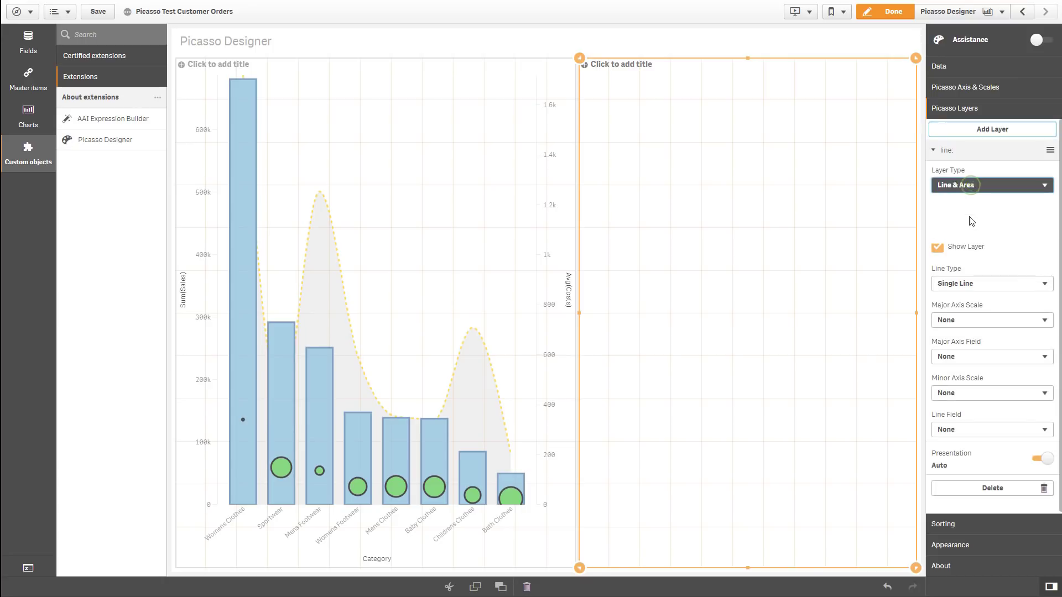
{"action": "left_click", "coordinate": [957, 229]}
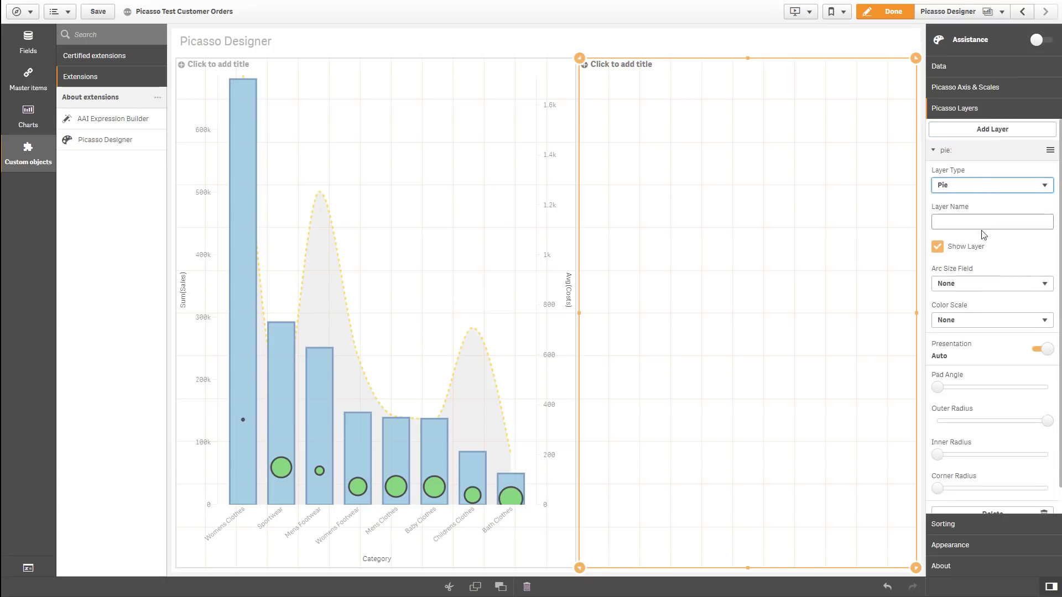
{"action": "left_click", "coordinate": [944, 226]}
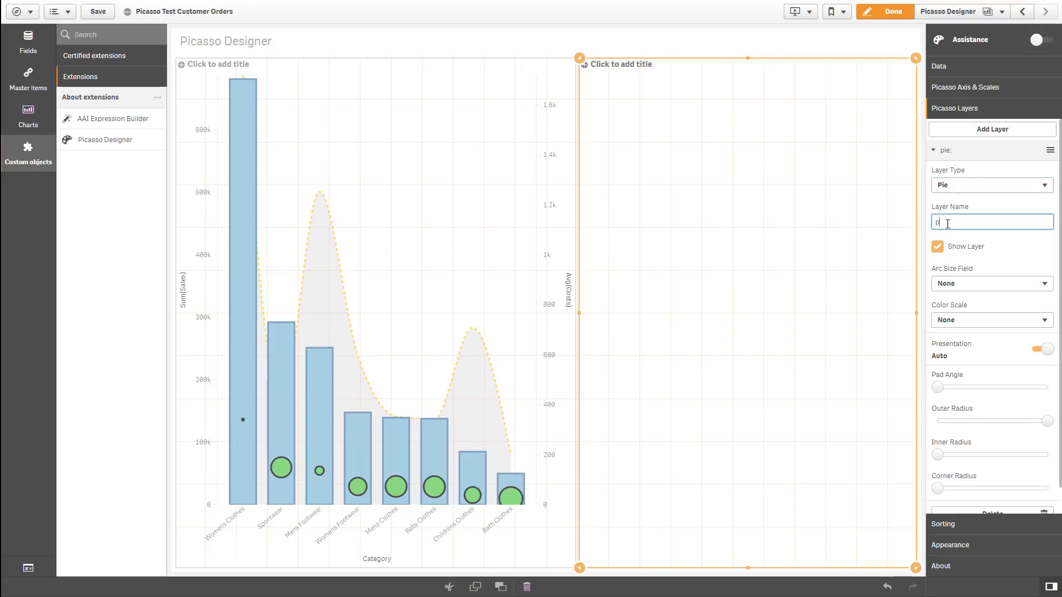
Set the arc size field of the p1 pie layer to Avg(Costs), leaving its color scale at None.
{"action": "left_click", "coordinate": [963, 283]}
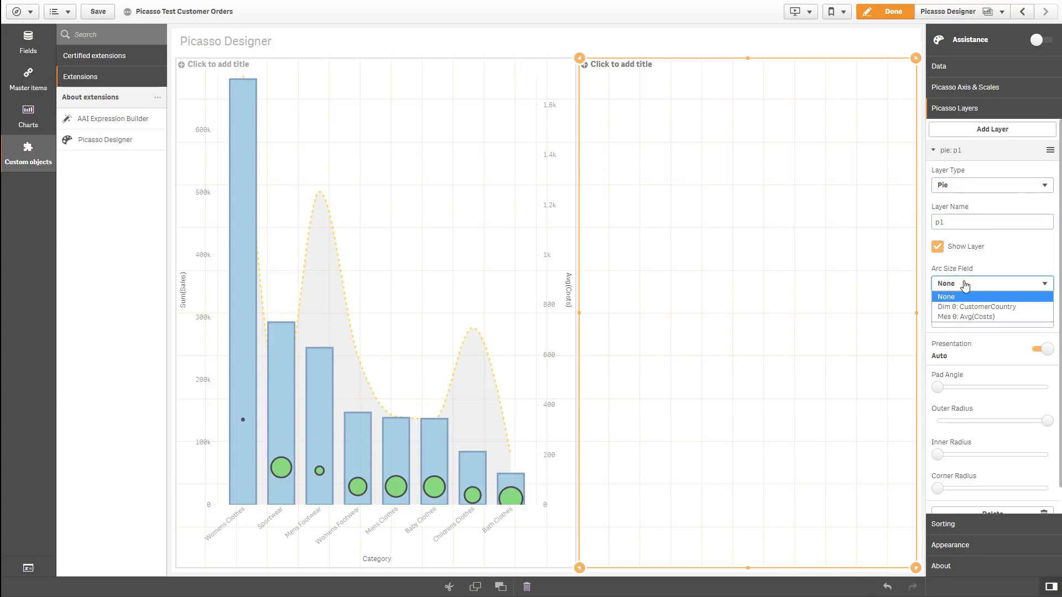
{"action": "left_click", "coordinate": [971, 317]}
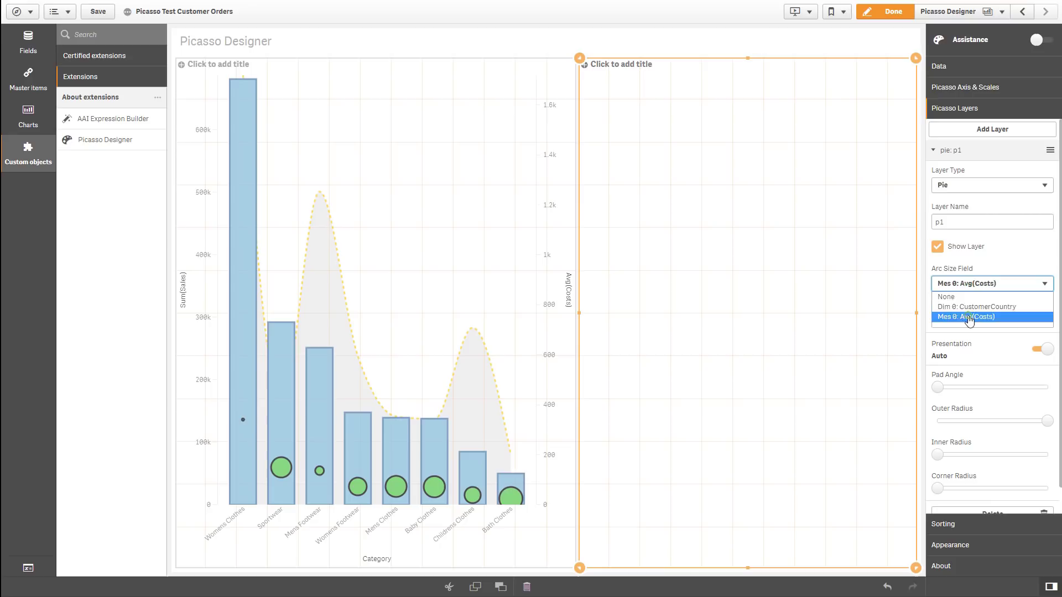
{"action": "left_click", "coordinate": [967, 325]}
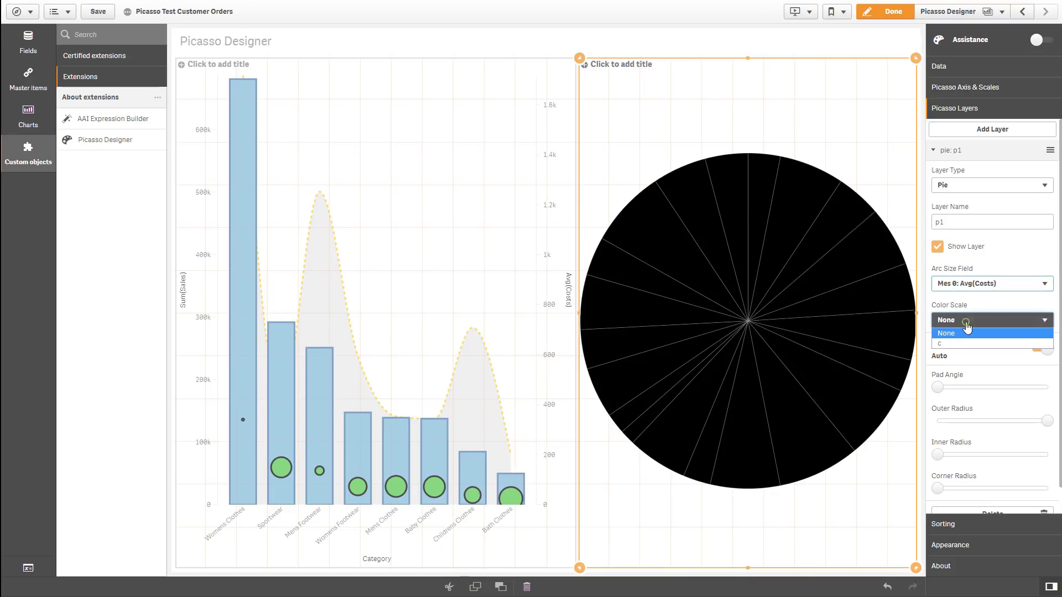
{"action": "left_click", "coordinate": [980, 306]}
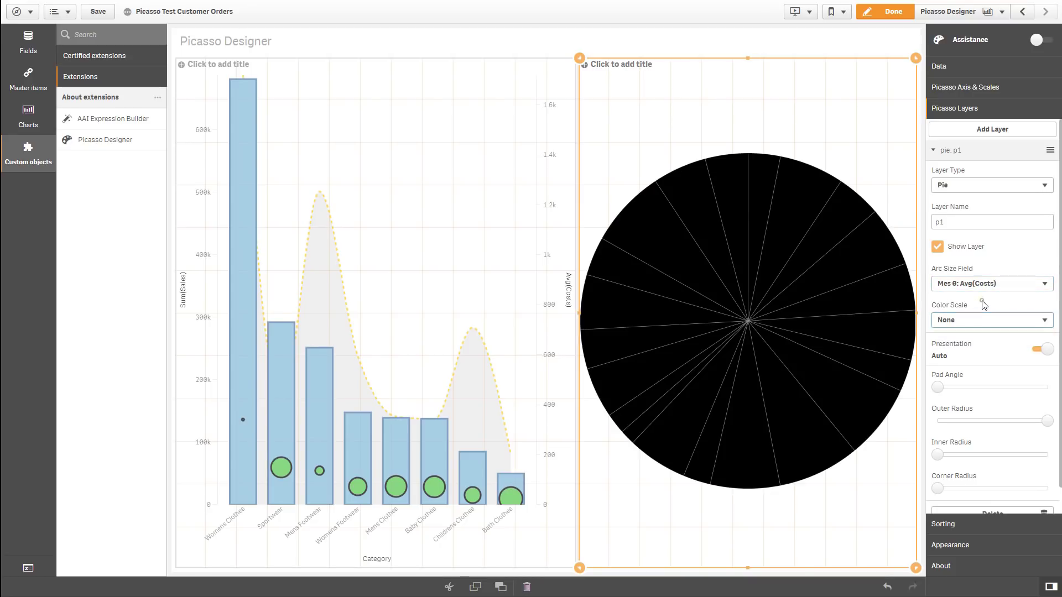
Add a second scale to the pie object and name it color.
{"action": "left_click", "coordinate": [965, 88]}
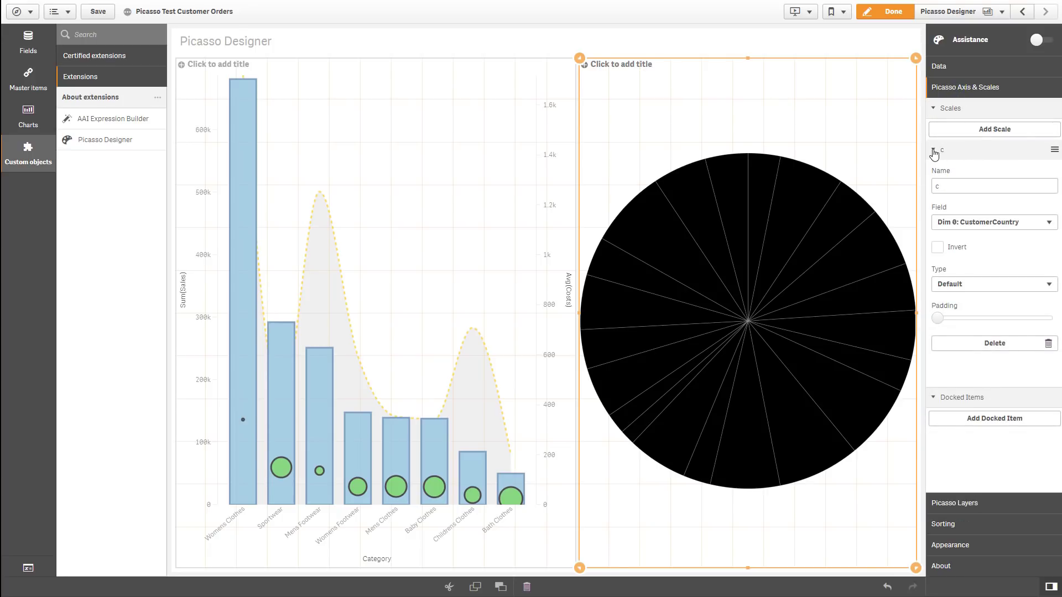
{"action": "left_click", "coordinate": [934, 153]}
{"action": "left_click", "coordinate": [950, 130]}
{"action": "left_click", "coordinate": [951, 207]}
{"action": "type", "text": "color"}
Base the color scale on the CustomerCountry dimension and set its type to Color.
{"action": "left_click", "coordinate": [966, 245]}
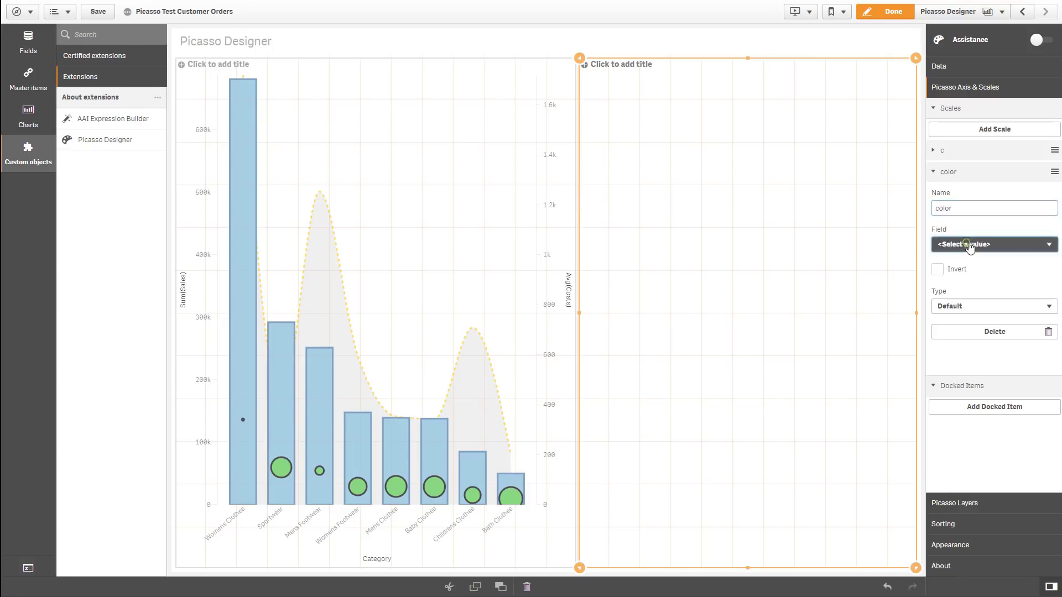
{"action": "left_click", "coordinate": [970, 278]}
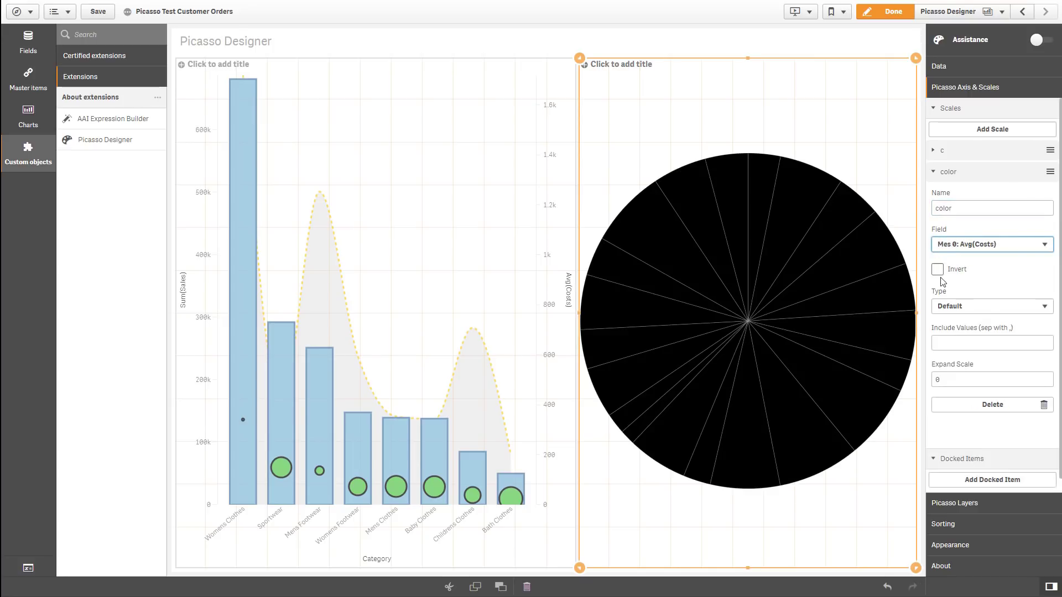
{"action": "left_click", "coordinate": [968, 247]}
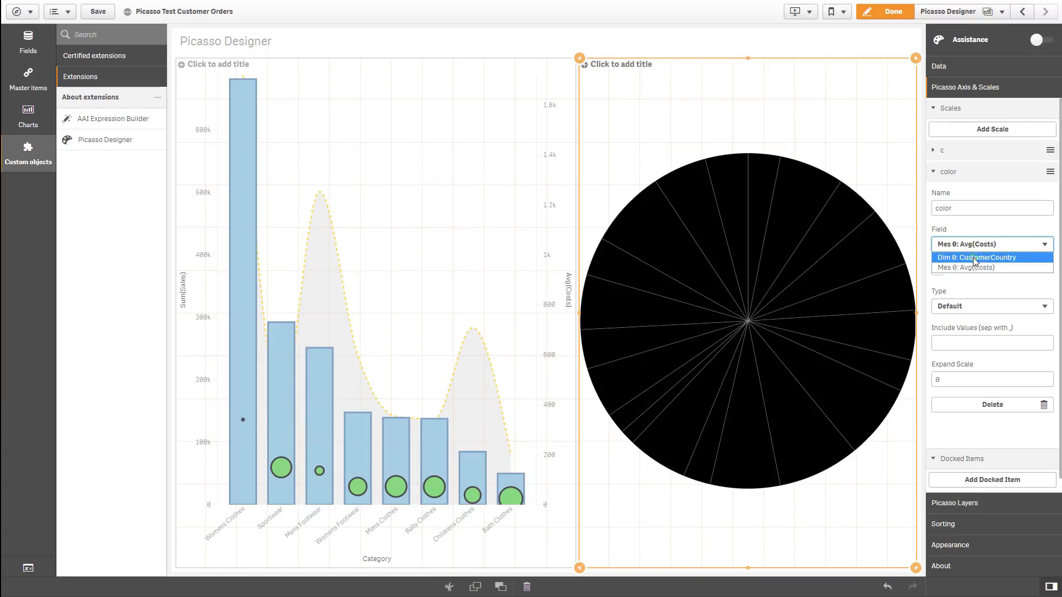
{"action": "left_click", "coordinate": [974, 259]}
{"action": "left_click", "coordinate": [973, 314]}
{"action": "left_click", "coordinate": [960, 348]}
Assign the scale named color as the color scale of the p1 pie layer.
{"action": "left_click", "coordinate": [951, 502]}
{"action": "left_click", "coordinate": [971, 324]}
{"action": "left_click", "coordinate": [957, 349]}
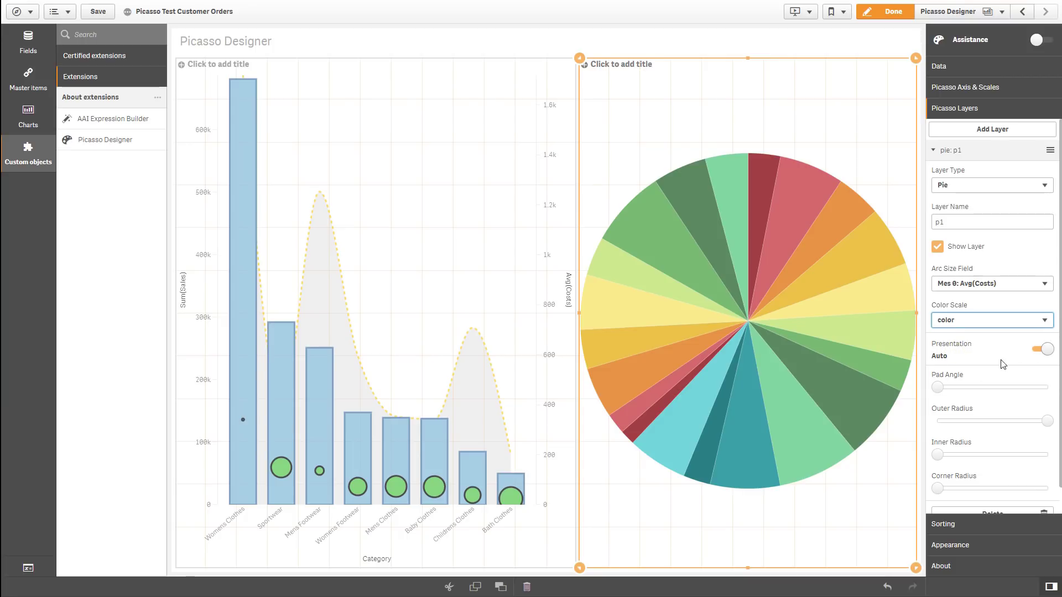
Shape the p1 pie into a donut: raise the pad angle slightly, shrink the outer radius slightly, enlarge the inner radius past halfway, and round the corners.
{"action": "scroll", "coordinate": [971, 381], "scroll_direction": "down", "scroll_amount": 1}
{"action": "left_click_drag", "start_coordinate": [955, 365], "coordinate": [960, 365]}
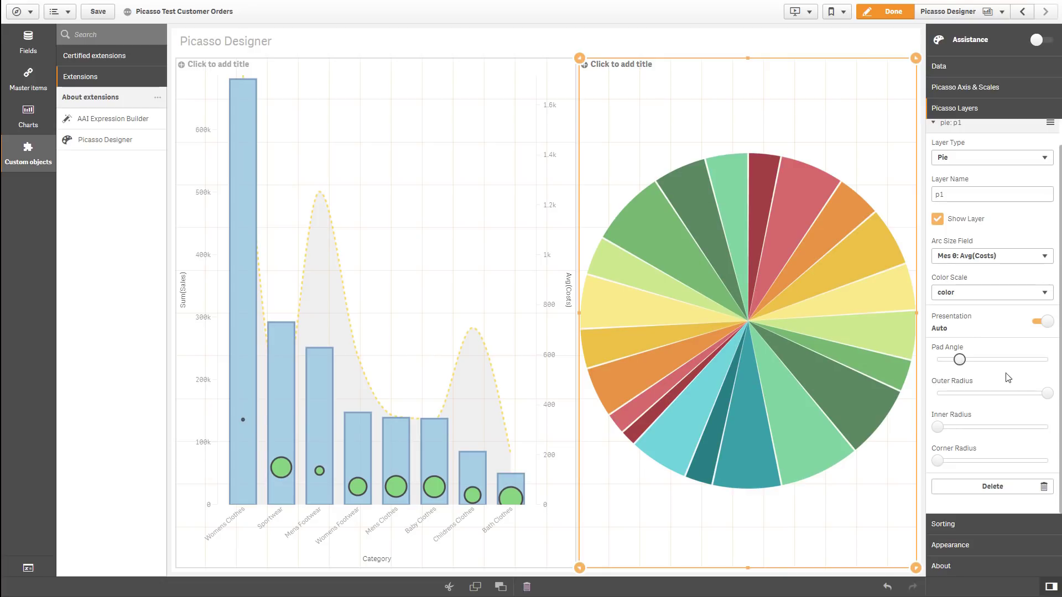
{"action": "left_click_drag", "start_coordinate": [1047, 393], "coordinate": [1037, 395]}
{"action": "left_click_drag", "start_coordinate": [937, 427], "coordinate": [1003, 428]}
{"action": "left_click_drag", "start_coordinate": [937, 460], "coordinate": [959, 463]}
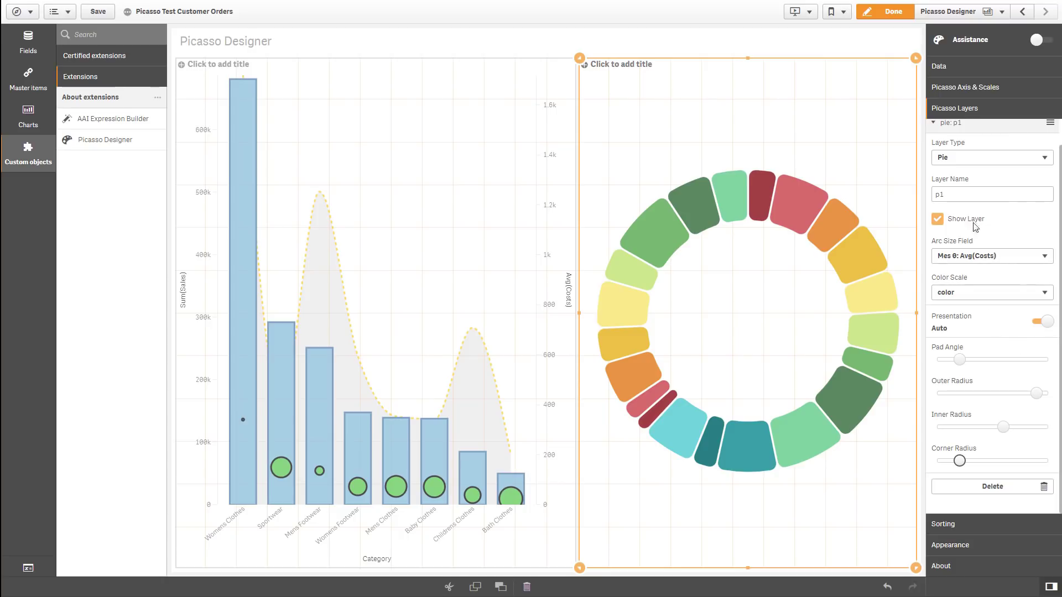
Add a docked item of type Legend to the pie object, using the scale named color.
{"action": "scroll", "coordinate": [965, 144], "scroll_direction": "up", "scroll_amount": 1}
{"action": "left_click", "coordinate": [965, 89]}
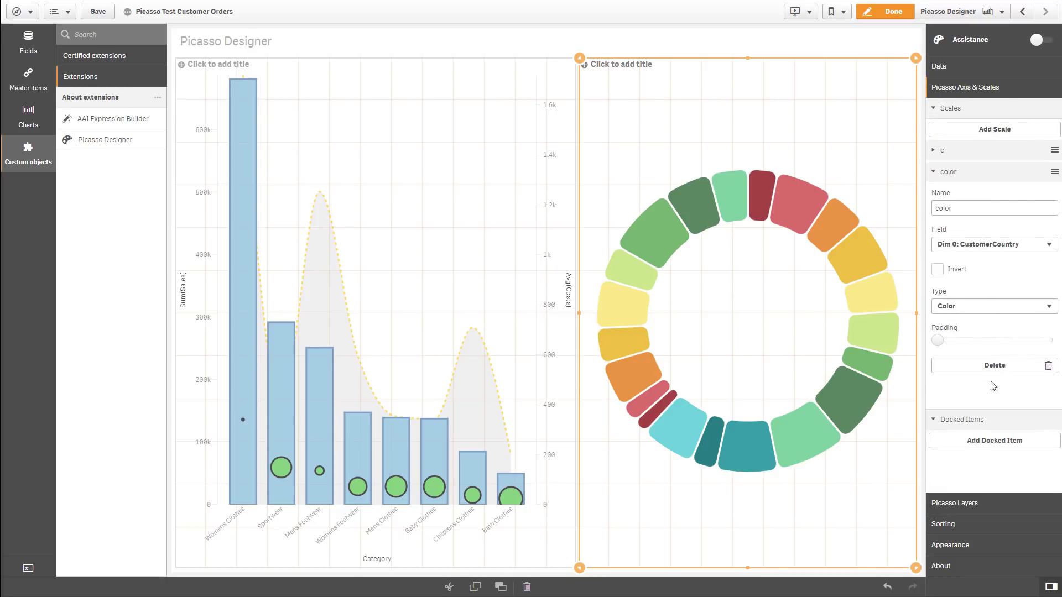
{"action": "left_click", "coordinate": [978, 442]}
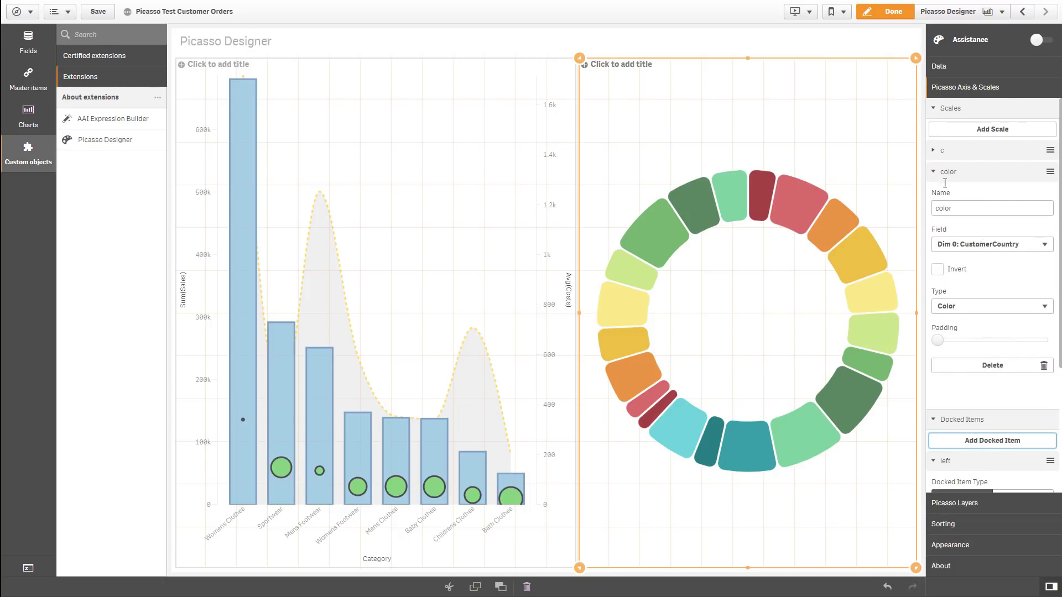
{"action": "left_click", "coordinate": [934, 111]}
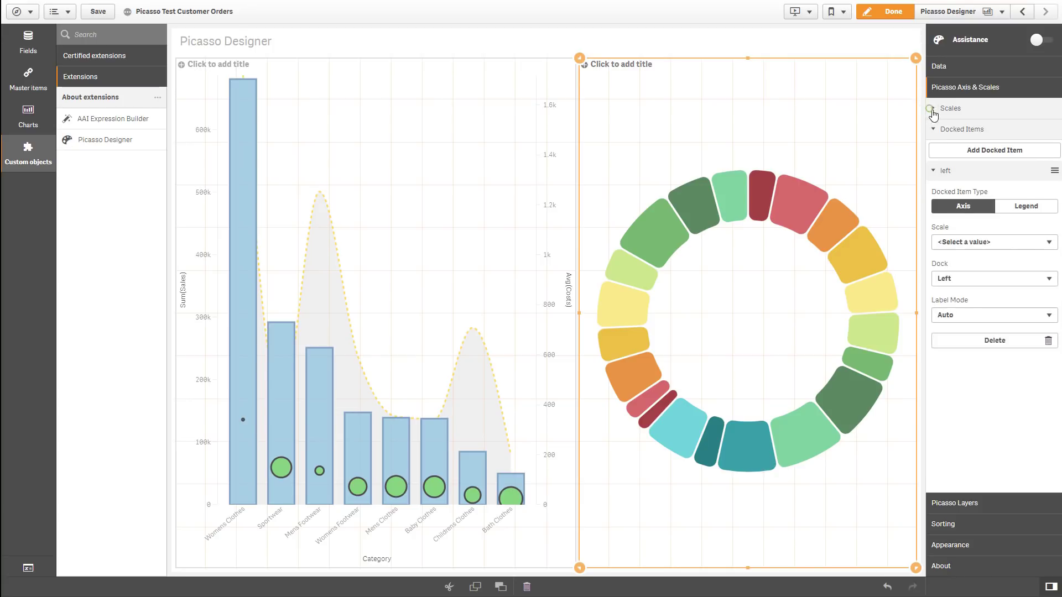
{"action": "left_click", "coordinate": [1026, 207]}
{"action": "left_click", "coordinate": [972, 245]}
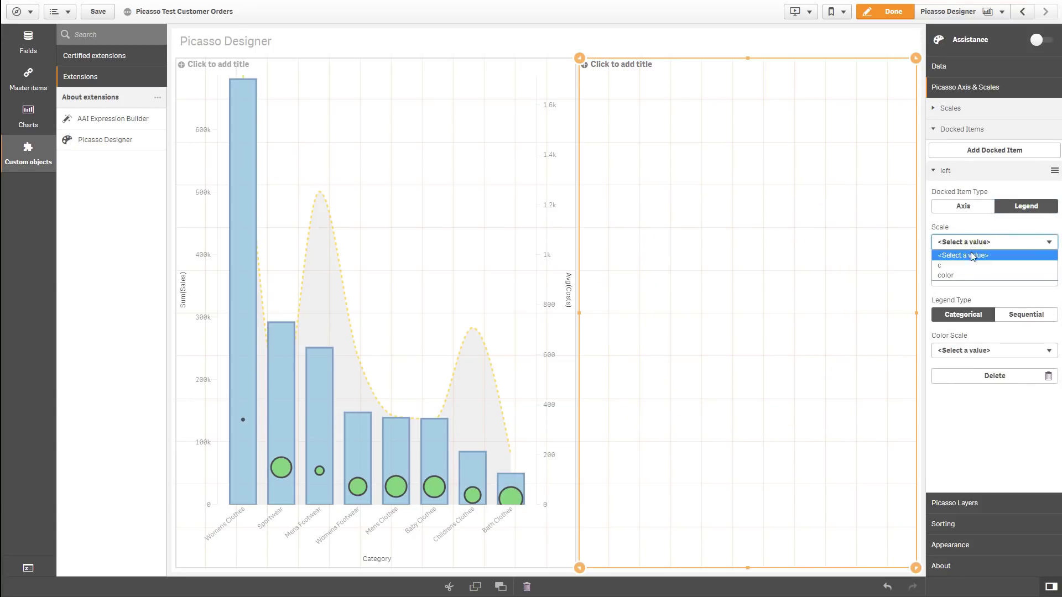
{"action": "left_click", "coordinate": [963, 276]}
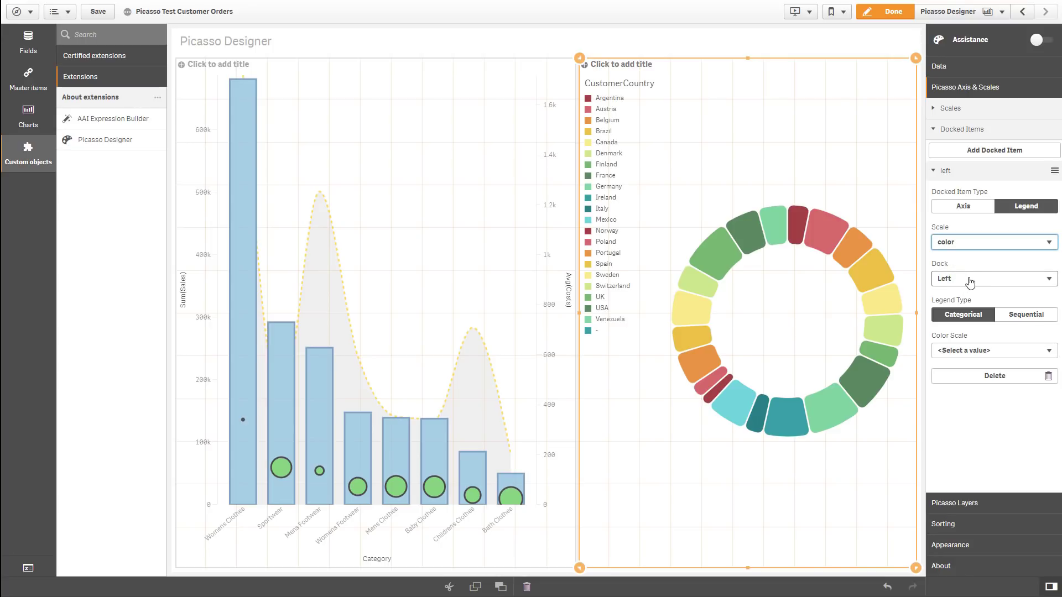
Keep the legend docked left with its color scale set to color, and finish editing the sheet.
{"action": "left_click", "coordinate": [971, 282]}
{"action": "key", "text": "Return"}
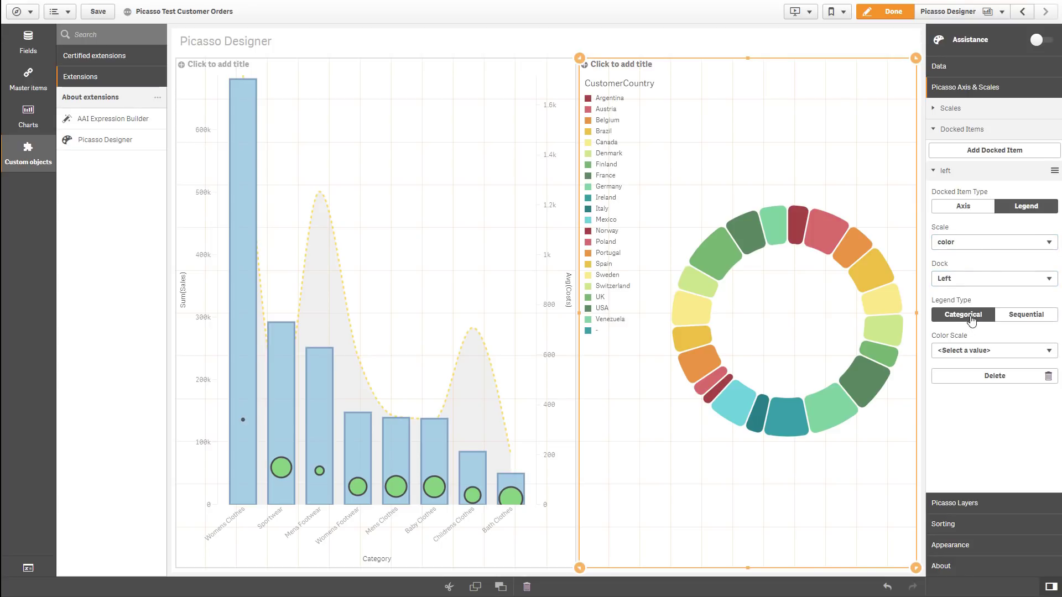
{"action": "left_click", "coordinate": [973, 354]}
{"action": "left_click", "coordinate": [957, 388]}
{"action": "left_click", "coordinate": [935, 131]}
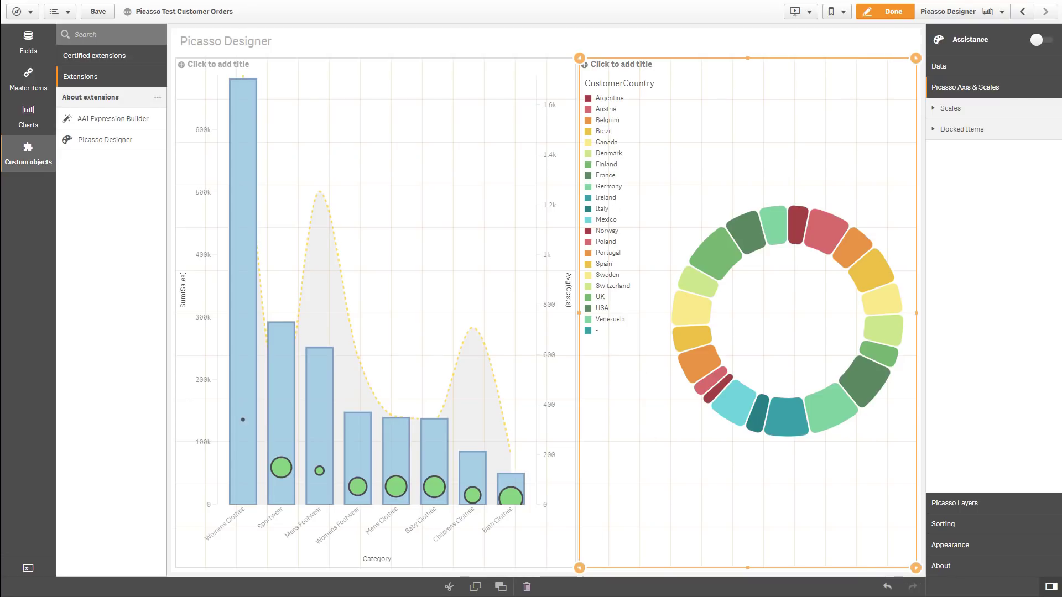
{"action": "left_click", "coordinate": [891, 15]}
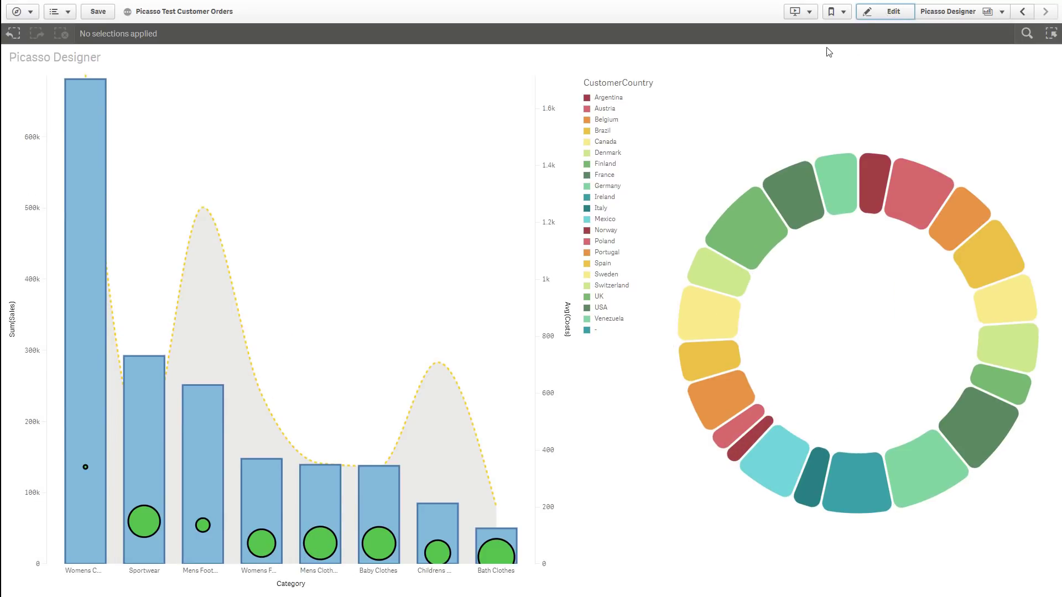
Filter by the donut slices, selecting every named country except Argentina, Canada, France, Ireland, Italy, Norway and Poland.
{"action": "left_click", "coordinate": [746, 237]}
{"action": "mouse_move", "coordinate": [725, 280]}
{"action": "left_mouse_down"}
{"action": "mouse_move", "coordinate": [732, 405]}
{"action": "mouse_move", "coordinate": [747, 432]}
{"action": "left_mouse_up"}
{"action": "mouse_move", "coordinate": [788, 469]}
{"action": "left_mouse_down"}
{"action": "mouse_move", "coordinate": [906, 491]}
{"action": "mouse_move", "coordinate": [923, 469]}
{"action": "left_mouse_up"}
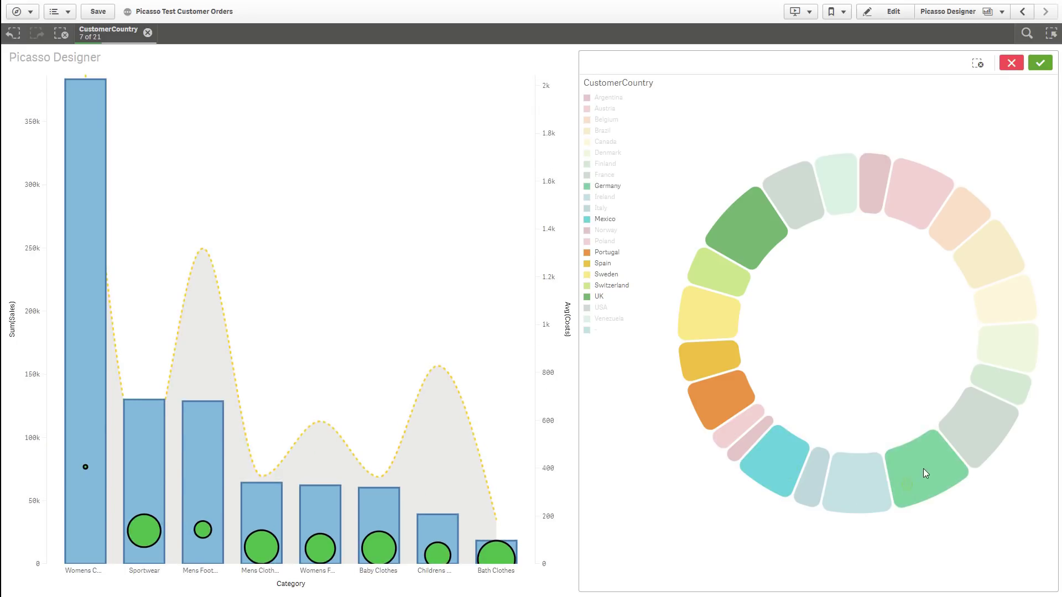
{"action": "mouse_move", "coordinate": [1002, 352]}
{"action": "left_mouse_down"}
{"action": "mouse_move", "coordinate": [1013, 273]}
{"action": "mouse_move", "coordinate": [900, 194]}
{"action": "left_mouse_up"}
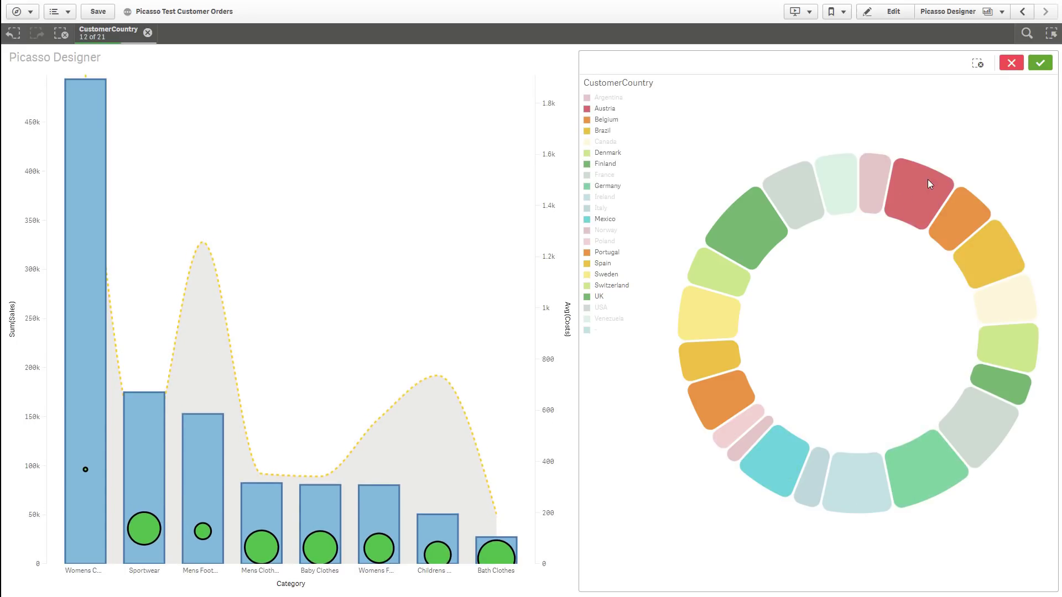
{"action": "left_click_drag", "start_coordinate": [817, 210], "coordinate": [789, 211]}
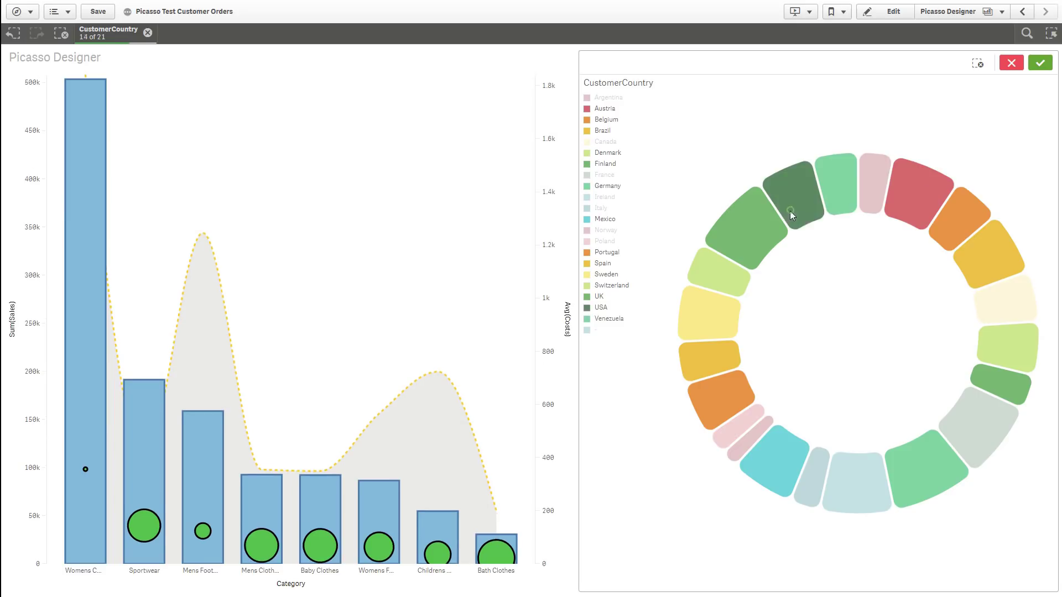
{"action": "left_click", "coordinate": [1040, 64]}
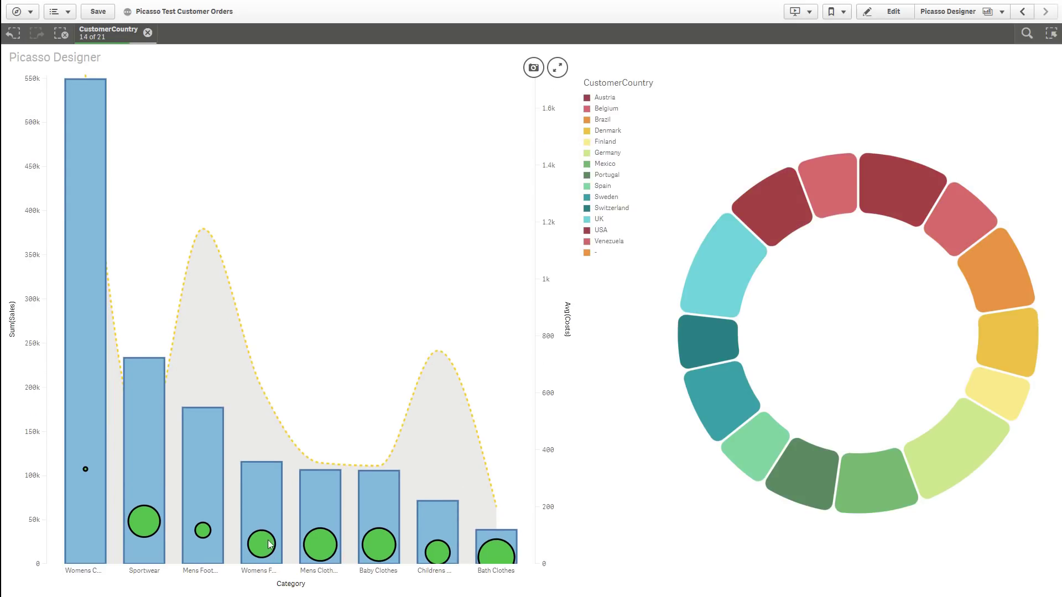
Filter the Category chart to Womens Footwear, Mens Clothes and Baby Clothes, and clear all selections in the app.
{"action": "left_click", "coordinate": [268, 517]}
{"action": "left_click", "coordinate": [313, 506]}
{"action": "left_click", "coordinate": [363, 506]}
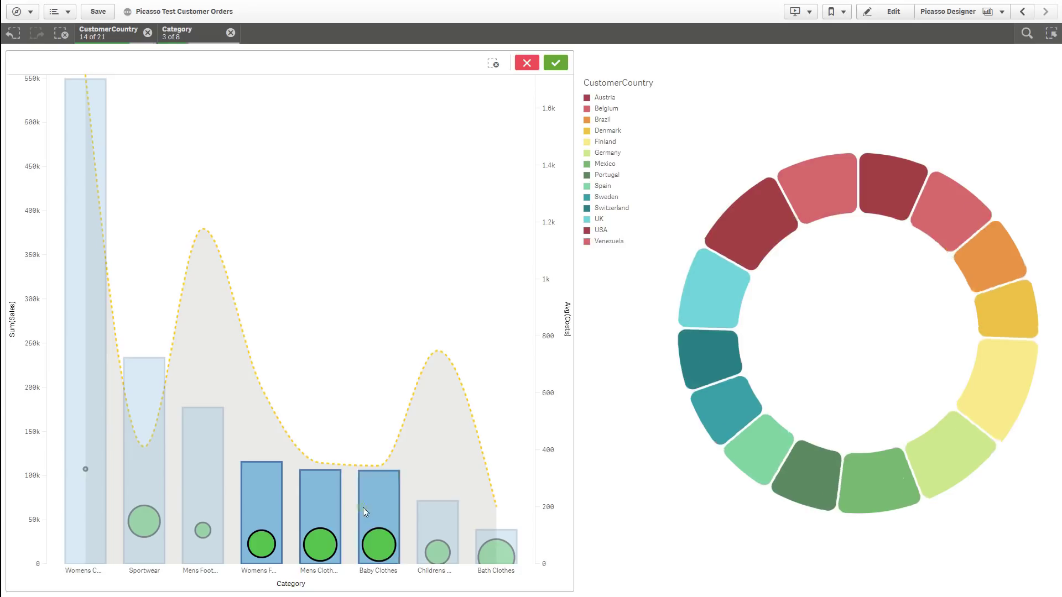
{"action": "left_click", "coordinate": [555, 63]}
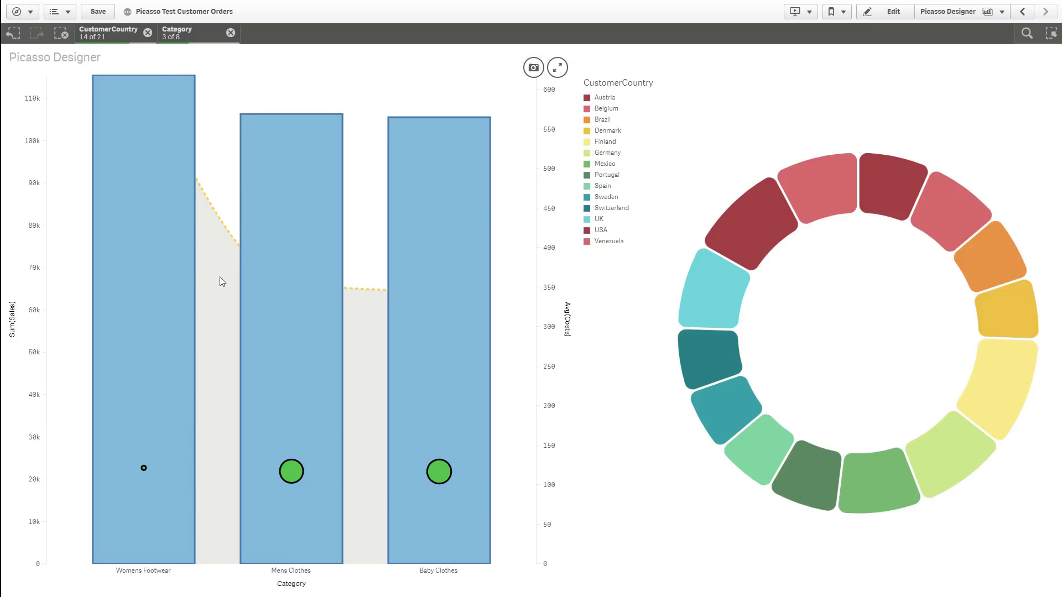
{"action": "left_click", "coordinate": [61, 36]}
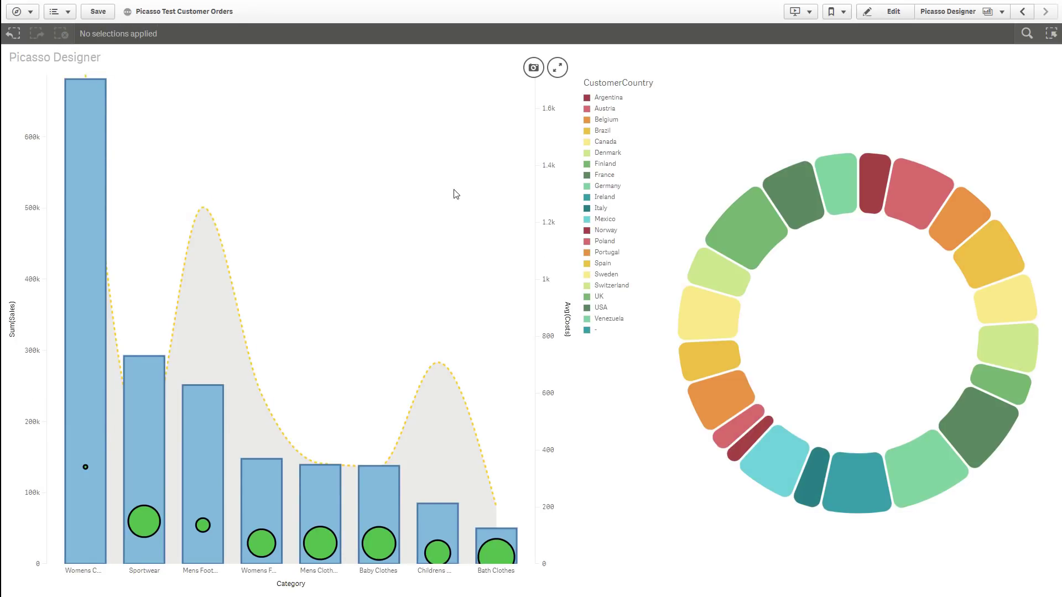